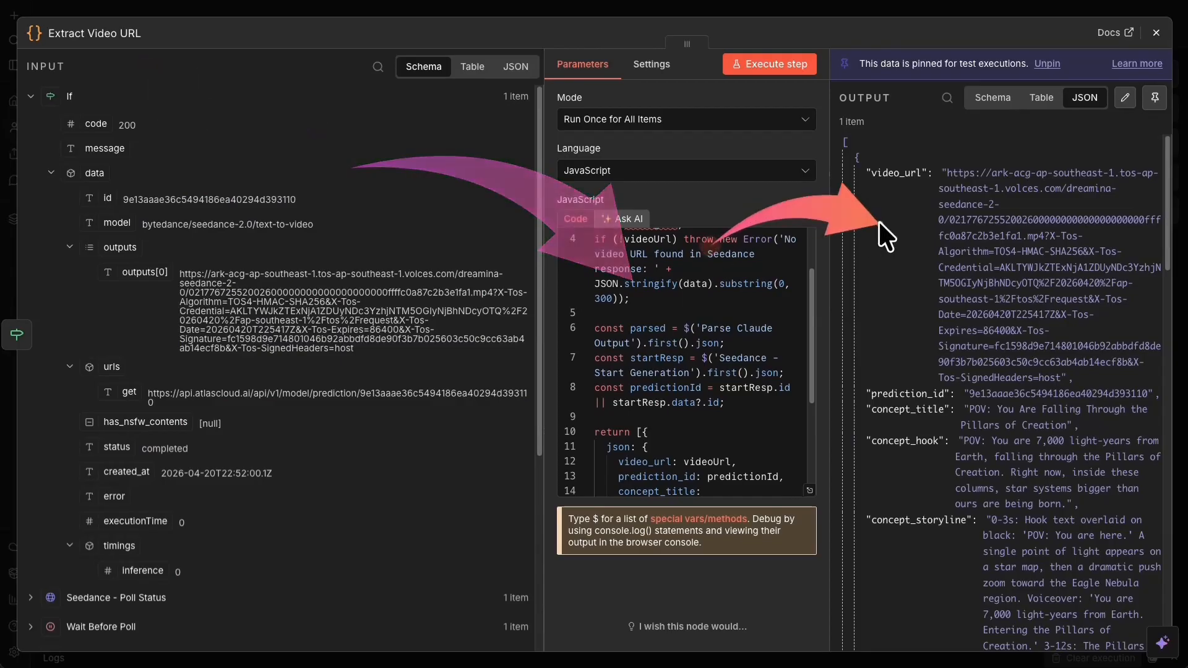
# - Close the Extract Video URL node's details panel to get back to the canvas
pyautogui.click(961, 6)
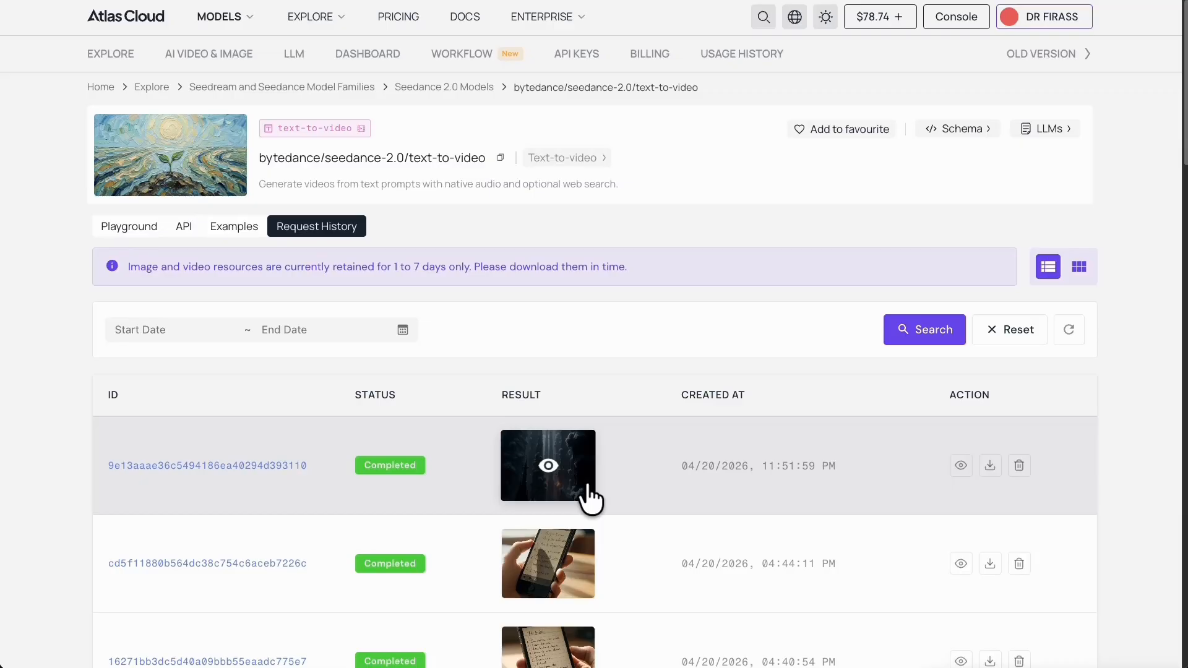
pyautogui.click(543, 465)
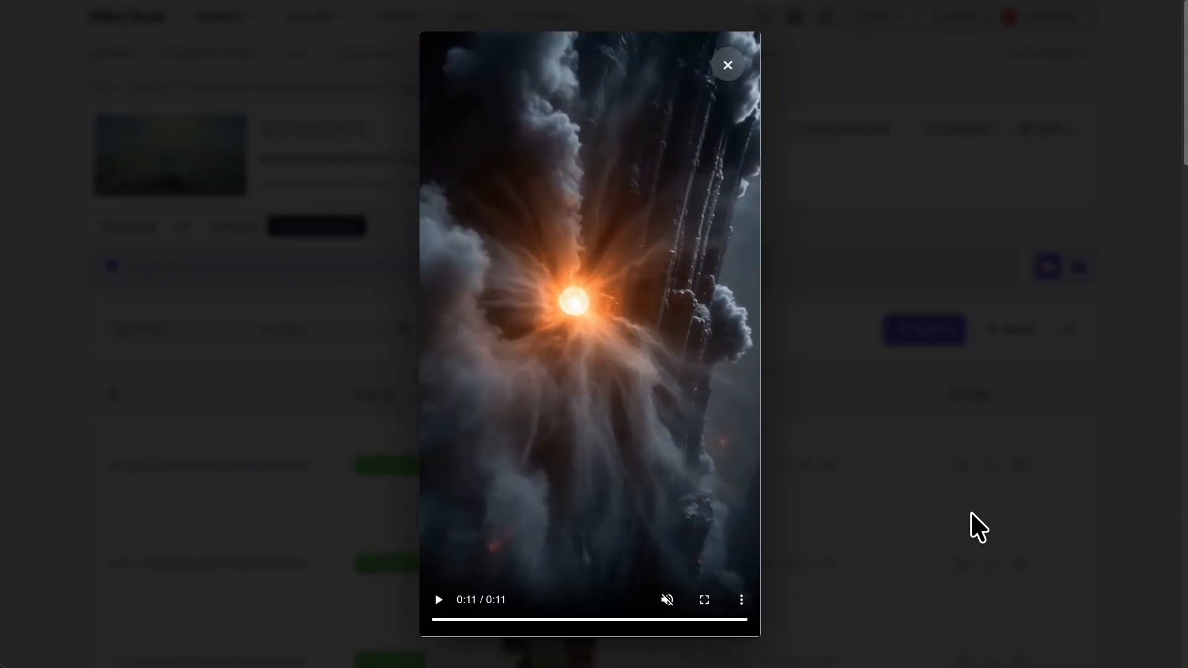
pyautogui.click(727, 64)
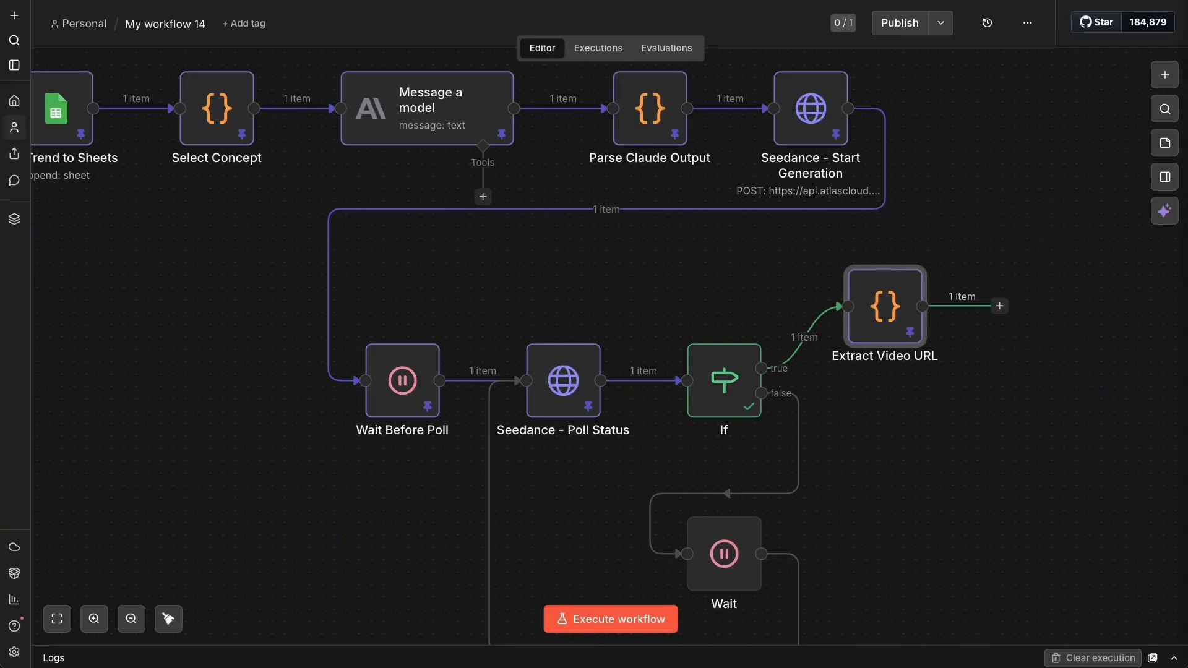
# - Add a Google Sheets 'Append row in sheet' step after Extract Video URL
pyautogui.click(1096, 283)
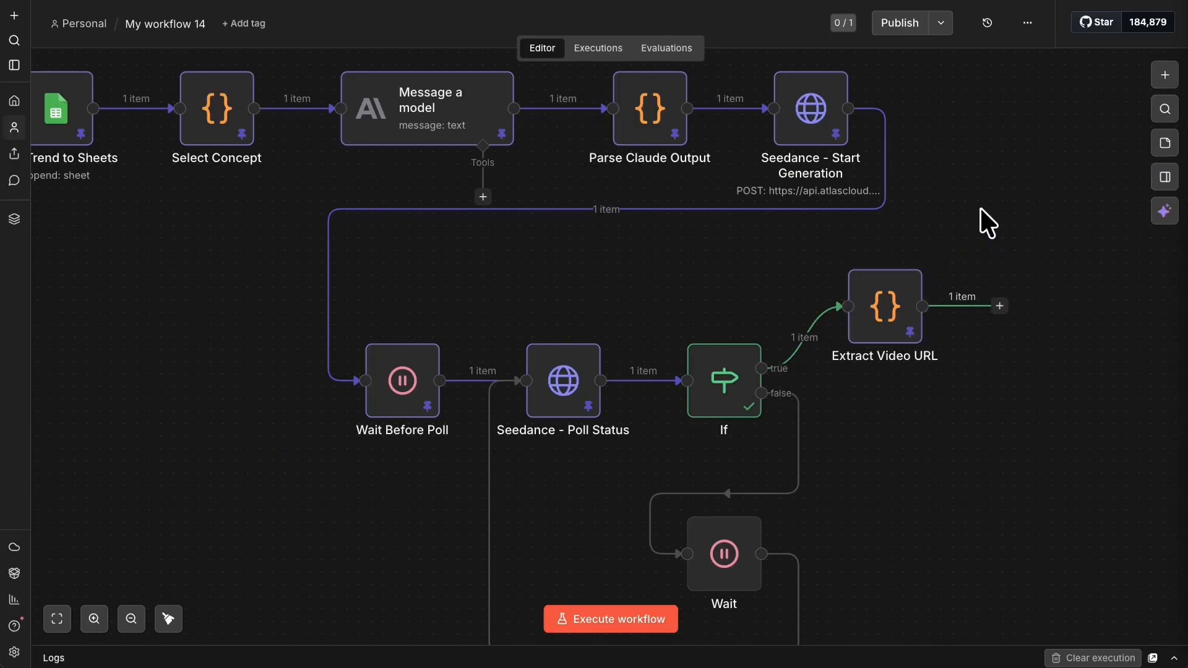
pyautogui.rightClick(1040, 168)
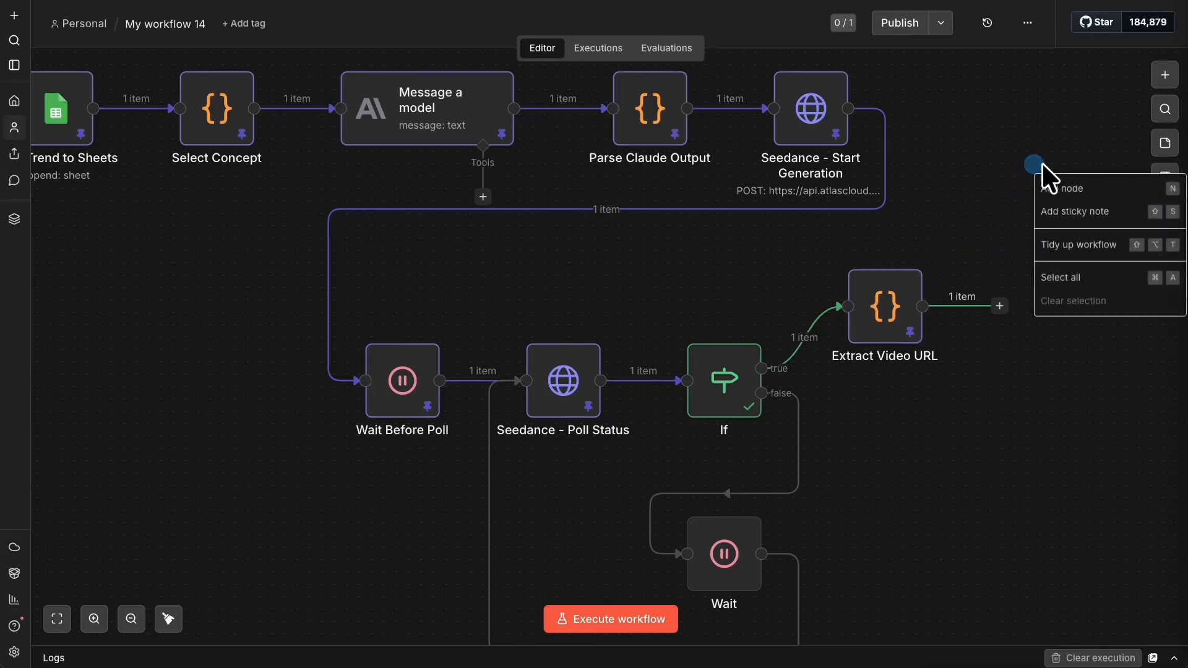
pyautogui.click(1000, 306)
pyautogui.write('sheet')
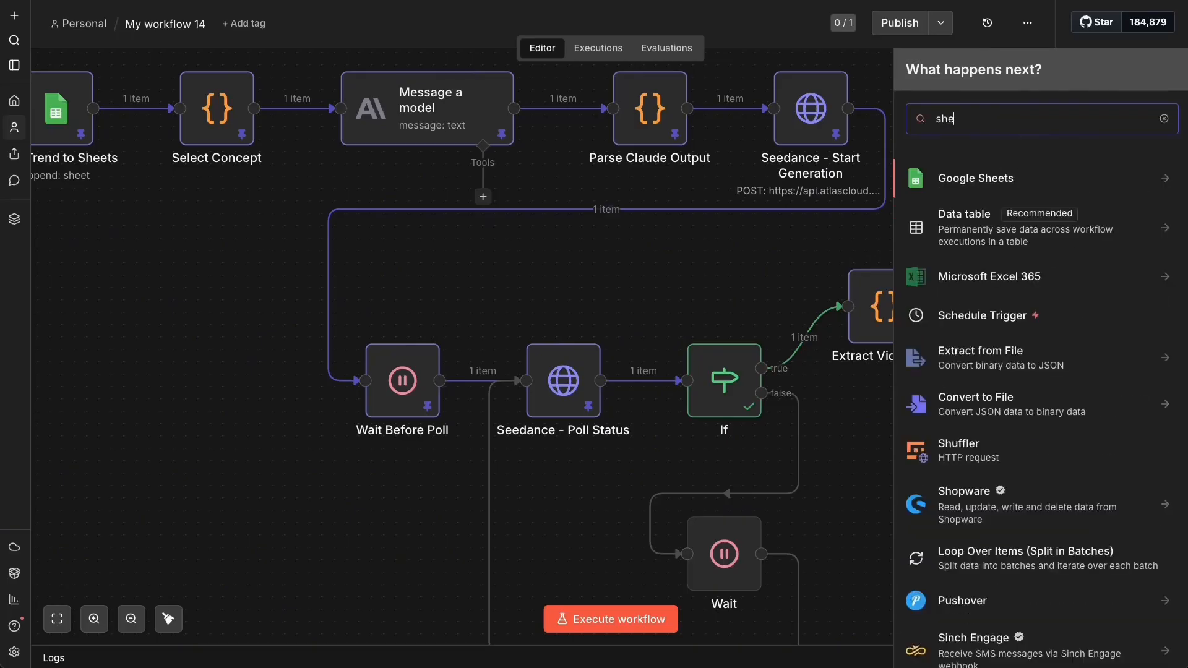
pyautogui.click(1015, 178)
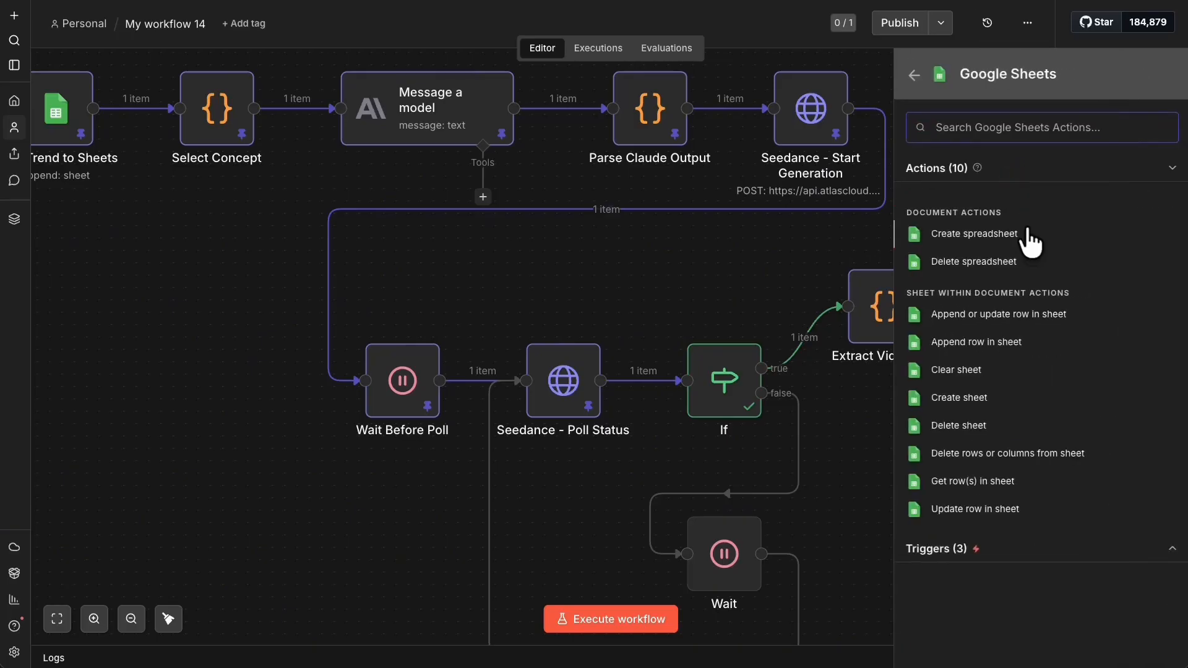
pyautogui.click(986, 342)
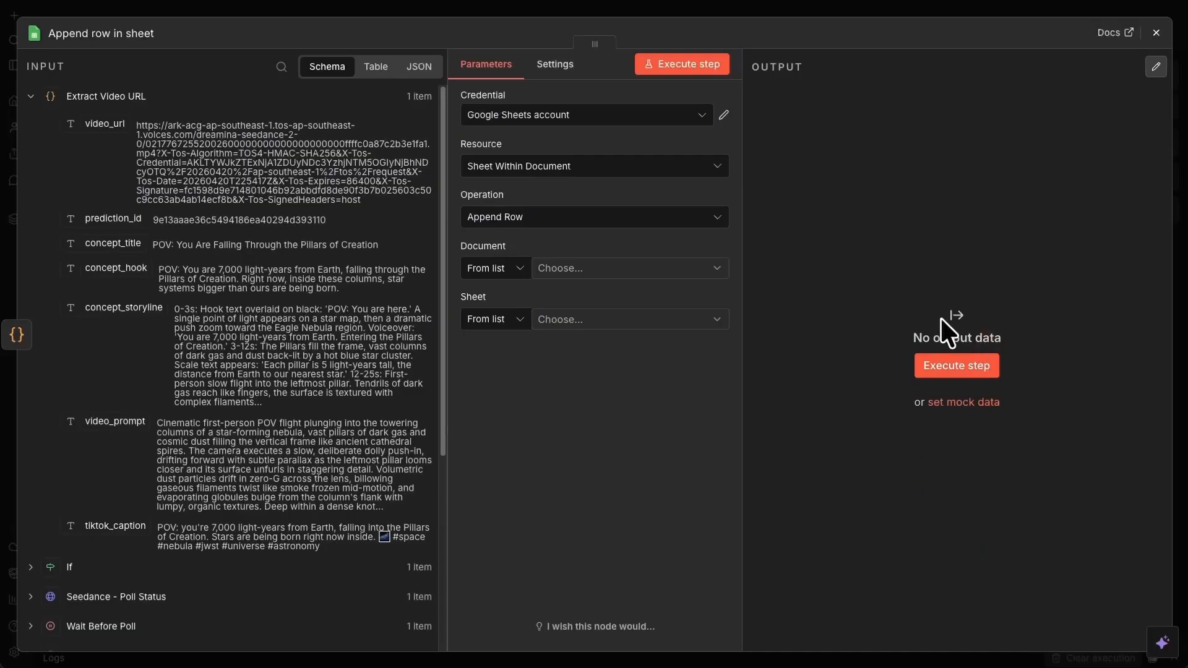
# - Point it at the productions sheet of the n8n - Trend Detector spreadsheet
pyautogui.click(592, 260)
pyautogui.click(548, 344)
pyautogui.click(567, 321)
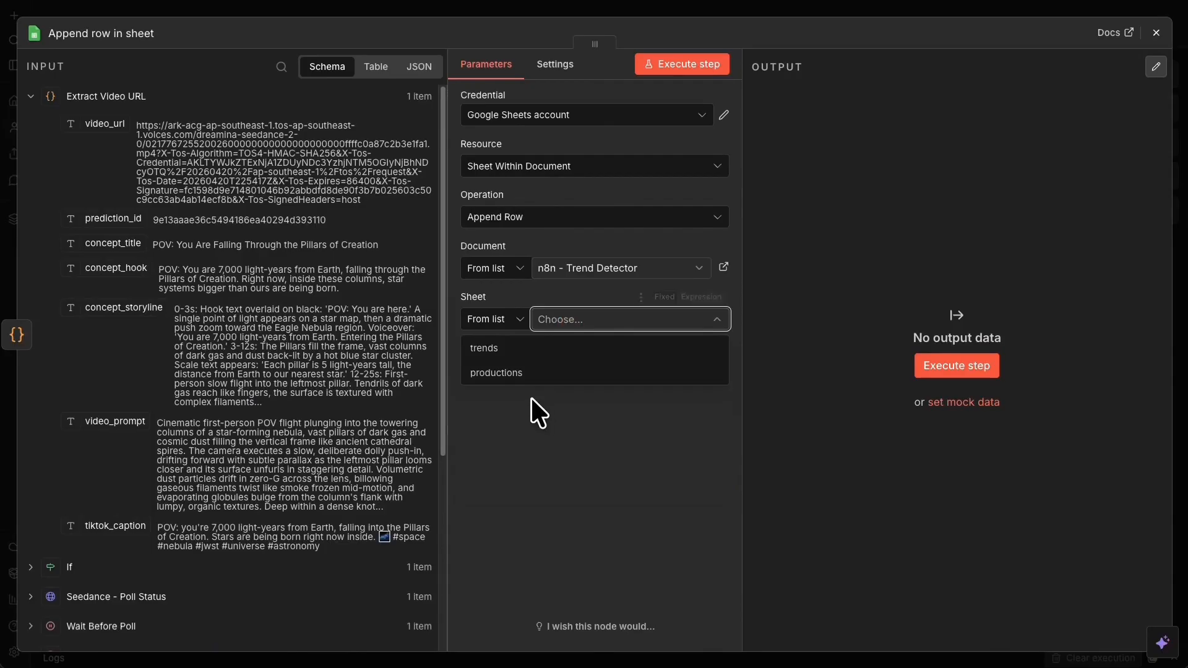
pyautogui.click(495, 371)
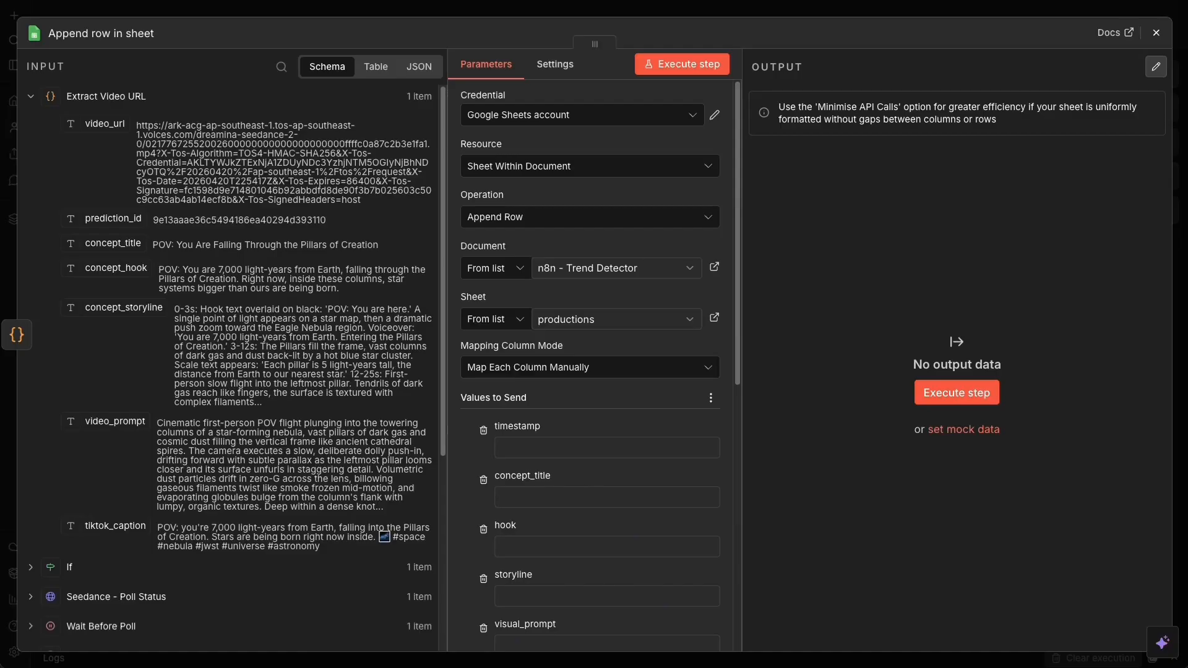
# - Rename the node to 'Log Video to Sheets'
pyautogui.click(90, 31)
pyautogui.write('Log Video to Sheets')
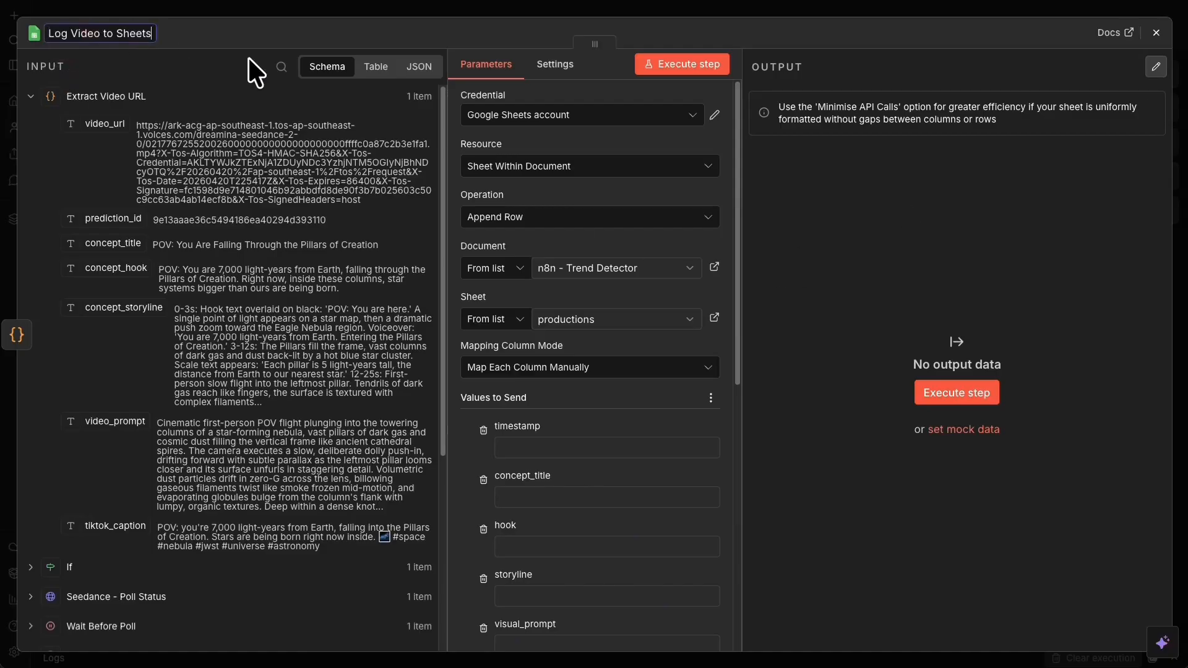
pyautogui.rightClick(659, 386)
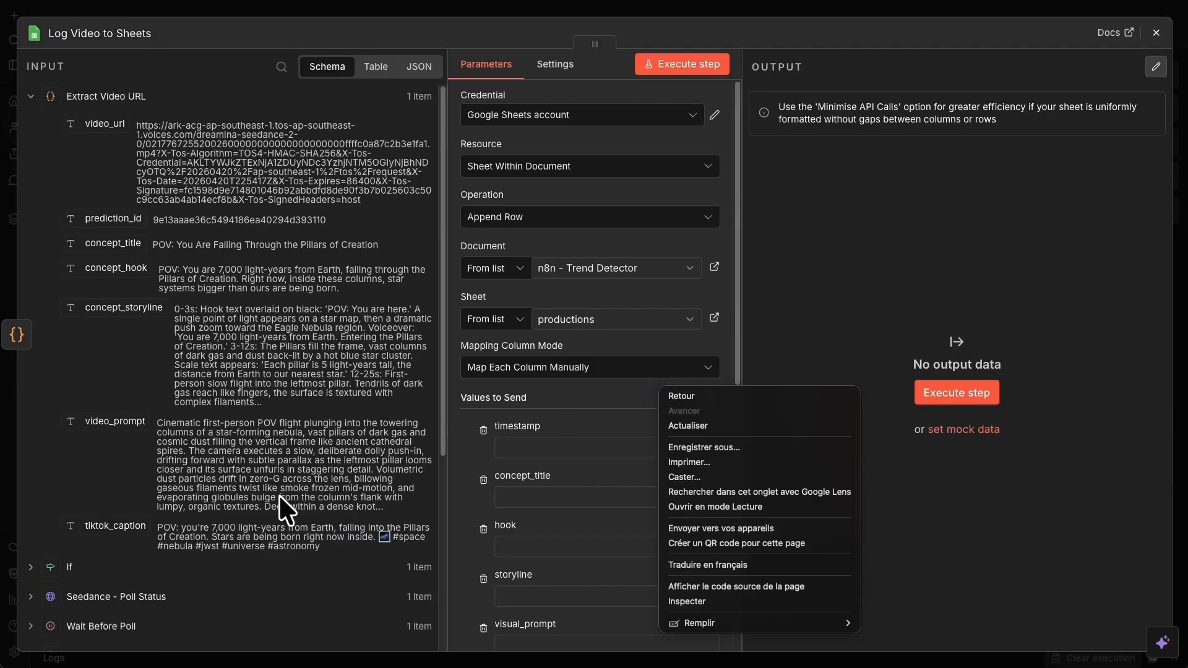
pyautogui.click(528, 440)
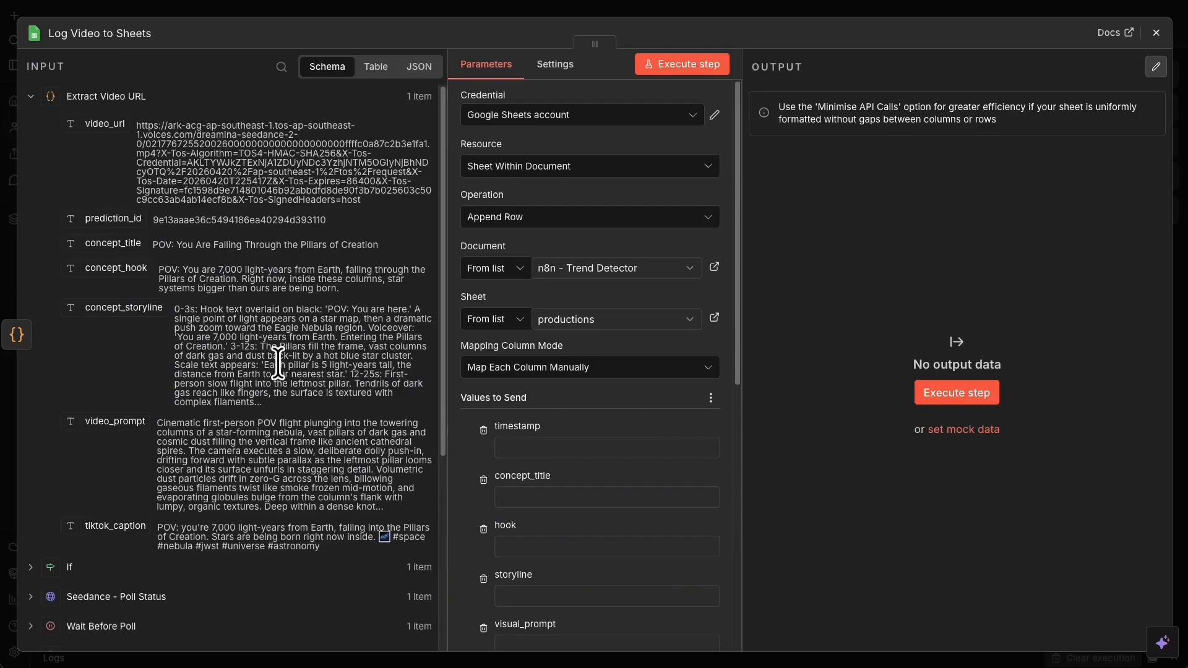
# - Map concept_title, concept_hook, concept_storyline and video_prompt into the concept_title, hook, storyline and visual_prompt columns
pyautogui.moveTo(121, 248); pyautogui.dragTo(538, 498)
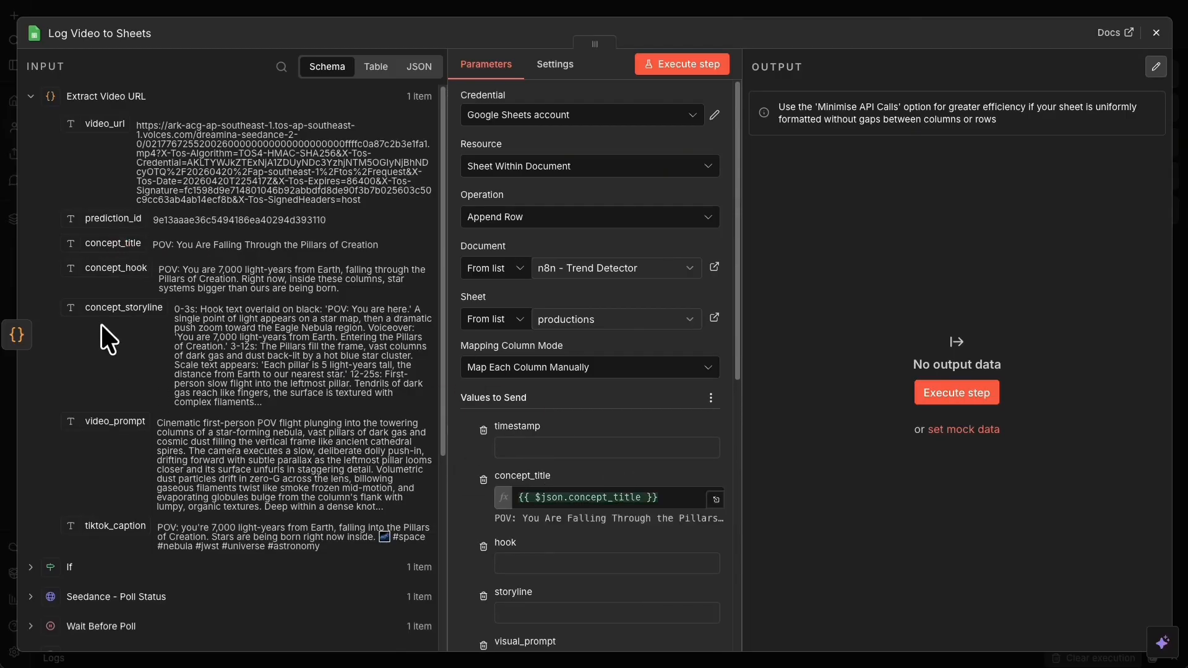
pyautogui.moveTo(117, 268); pyautogui.dragTo(524, 563)
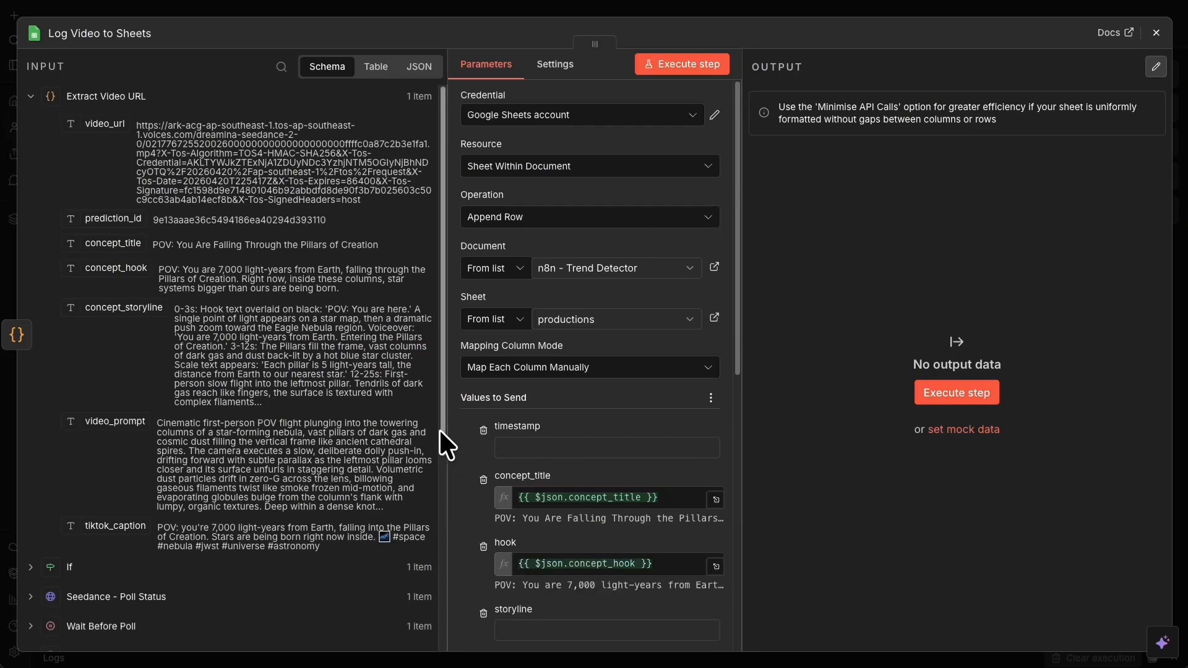
pyautogui.scroll(-3, 439, 429)
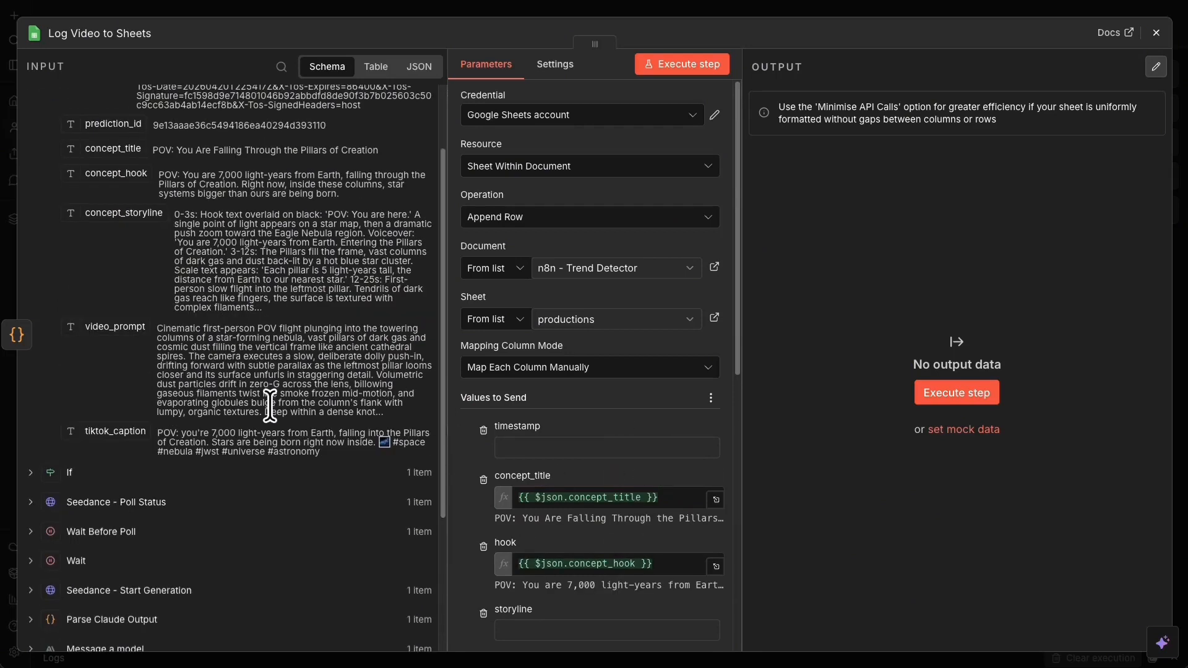
pyautogui.scroll(2, 270, 405)
pyautogui.scroll(-3, 585, 416)
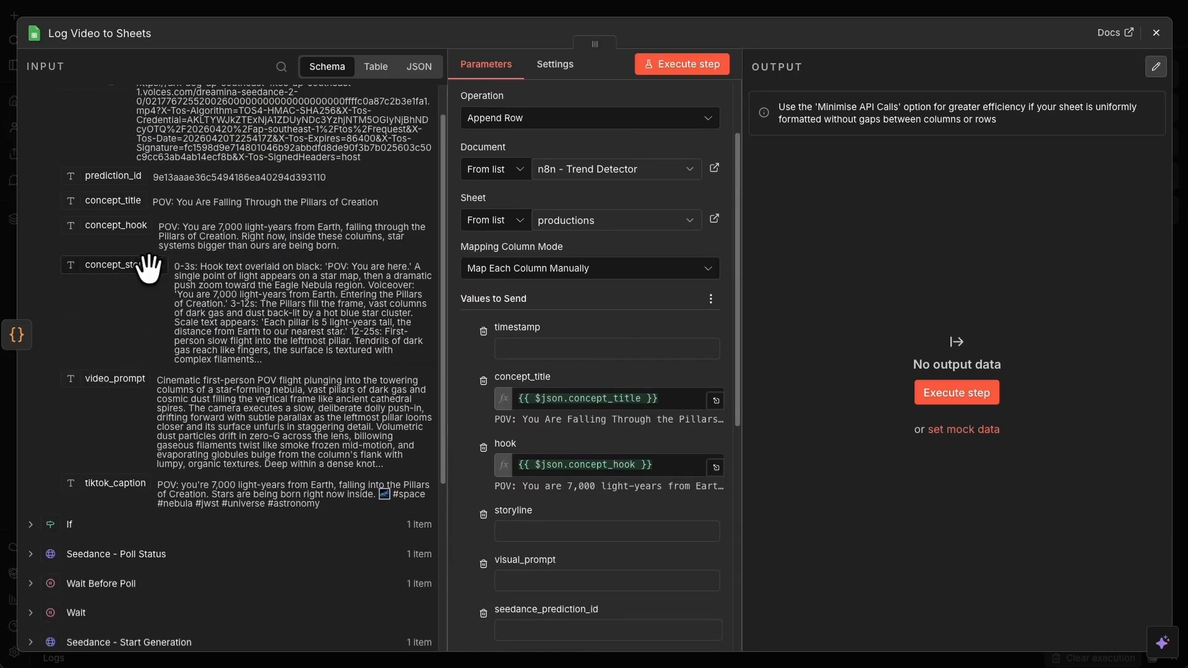
pyautogui.moveTo(146, 266); pyautogui.dragTo(584, 530)
pyautogui.scroll(-1, 565, 451)
pyautogui.moveTo(115, 379); pyautogui.dragTo(545, 566)
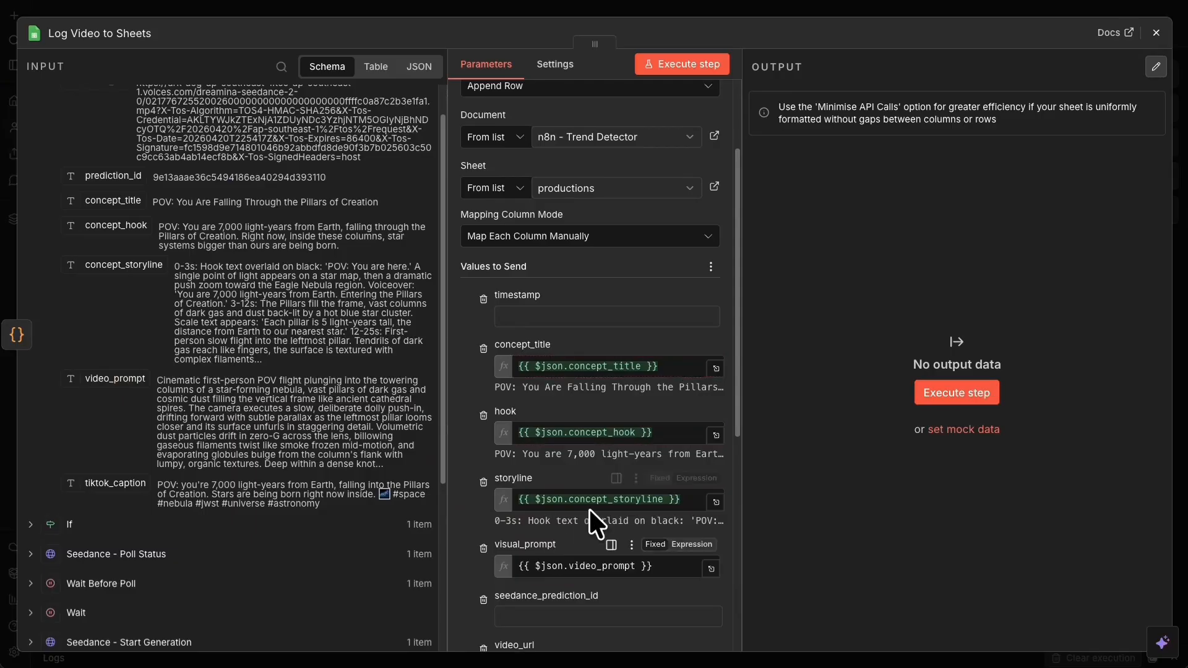
# - Map Seedance - Poll Status data.id, video_url and tiktok_caption into their matching columns
pyautogui.scroll(2, 272, 458)
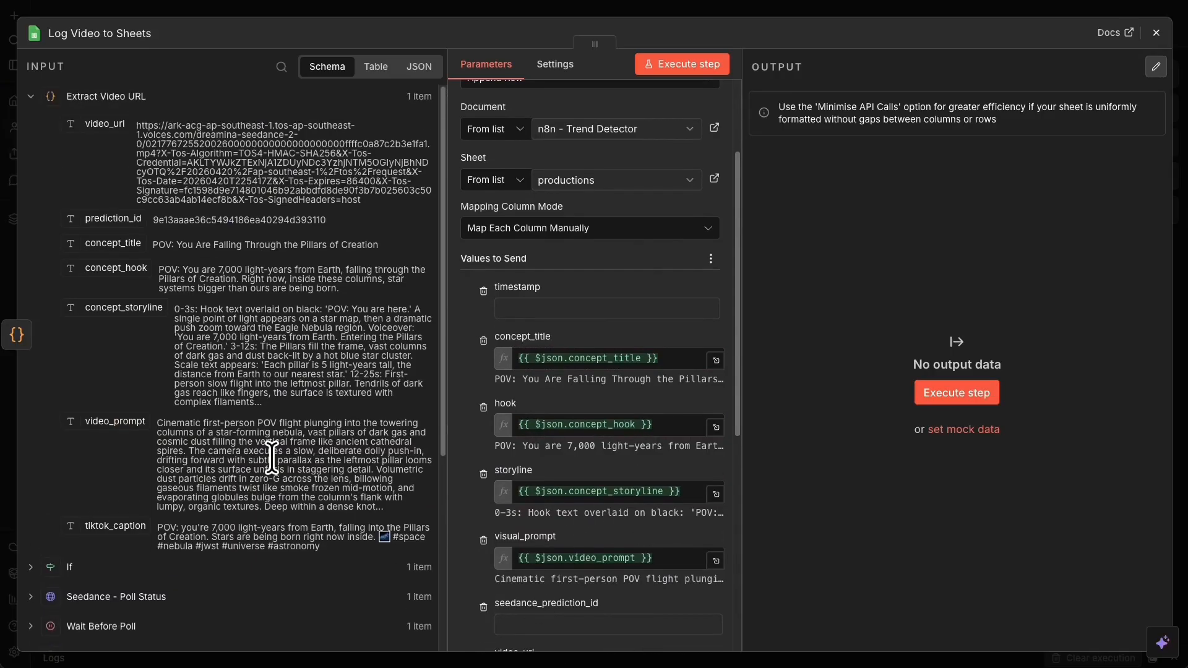
pyautogui.scroll(-3, 266, 392)
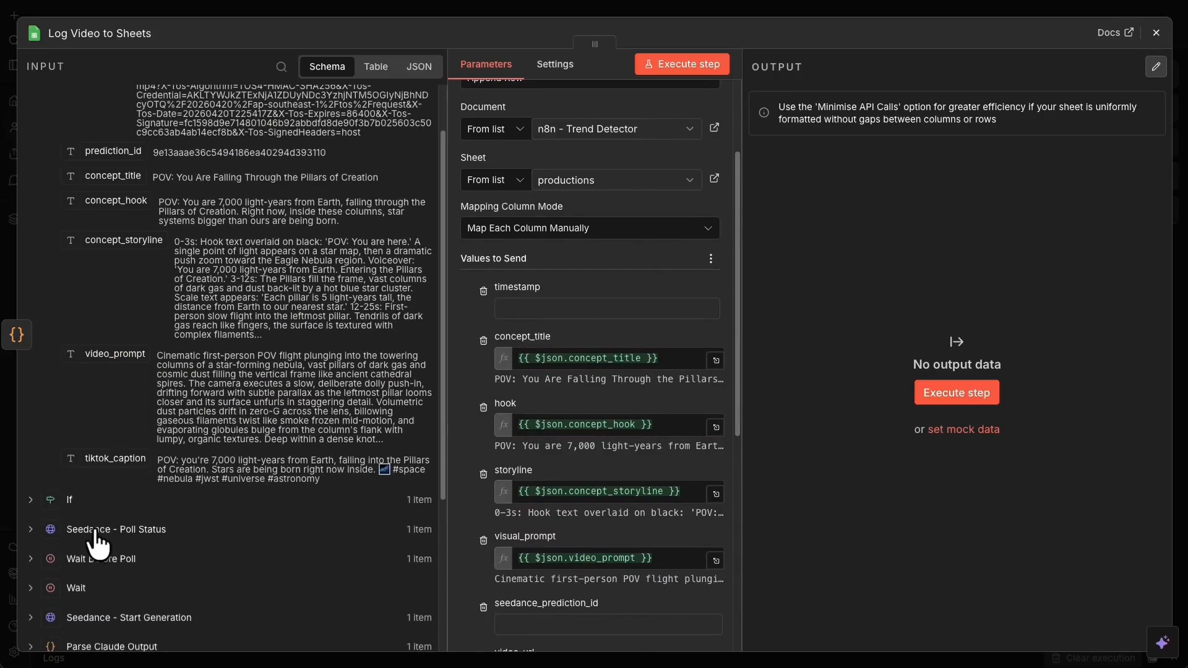
pyautogui.click(30, 529)
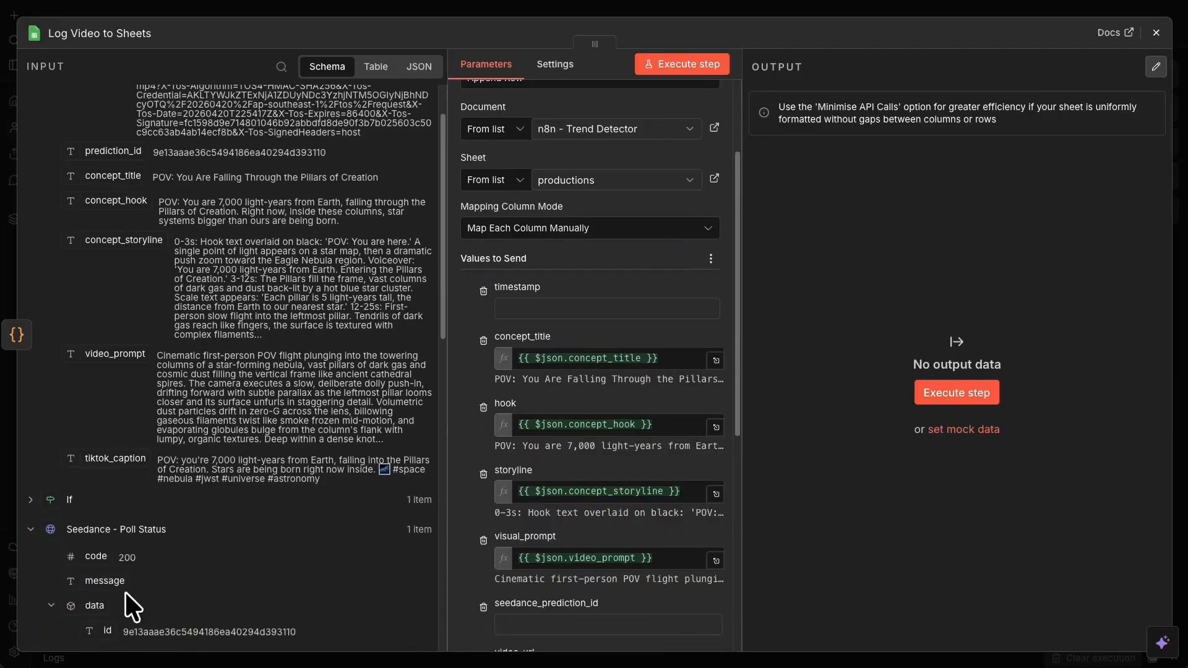
pyautogui.moveTo(111, 621); pyautogui.dragTo(625, 621)
pyautogui.scroll(-5, 566, 456)
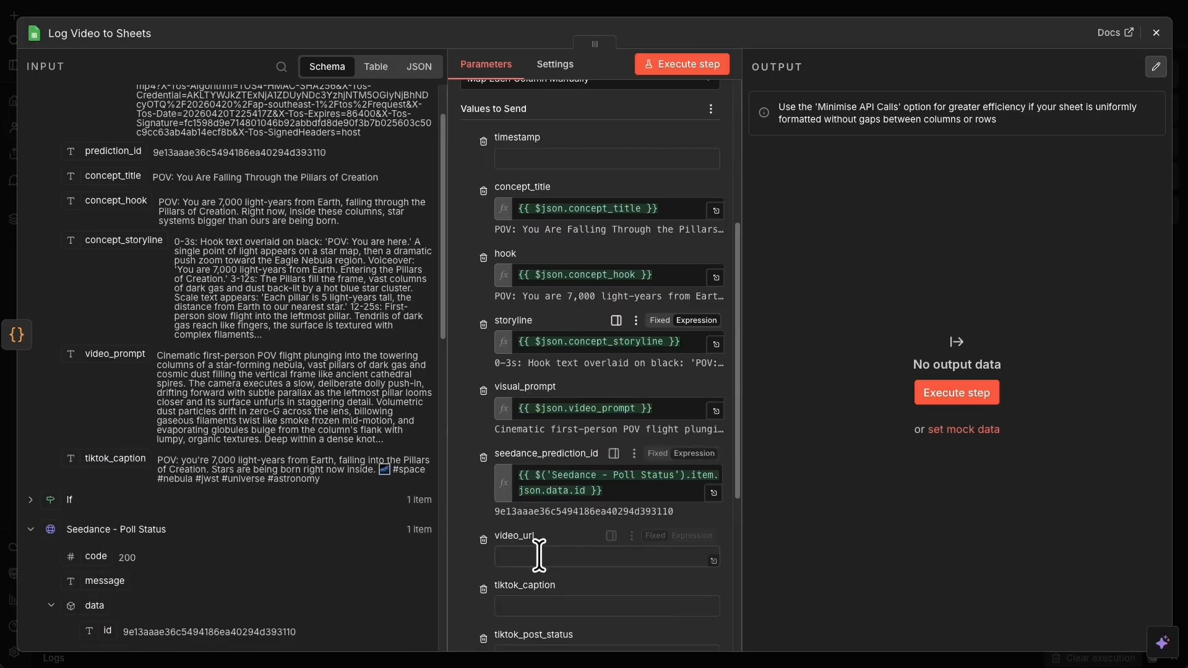
pyautogui.scroll(2, 186, 332)
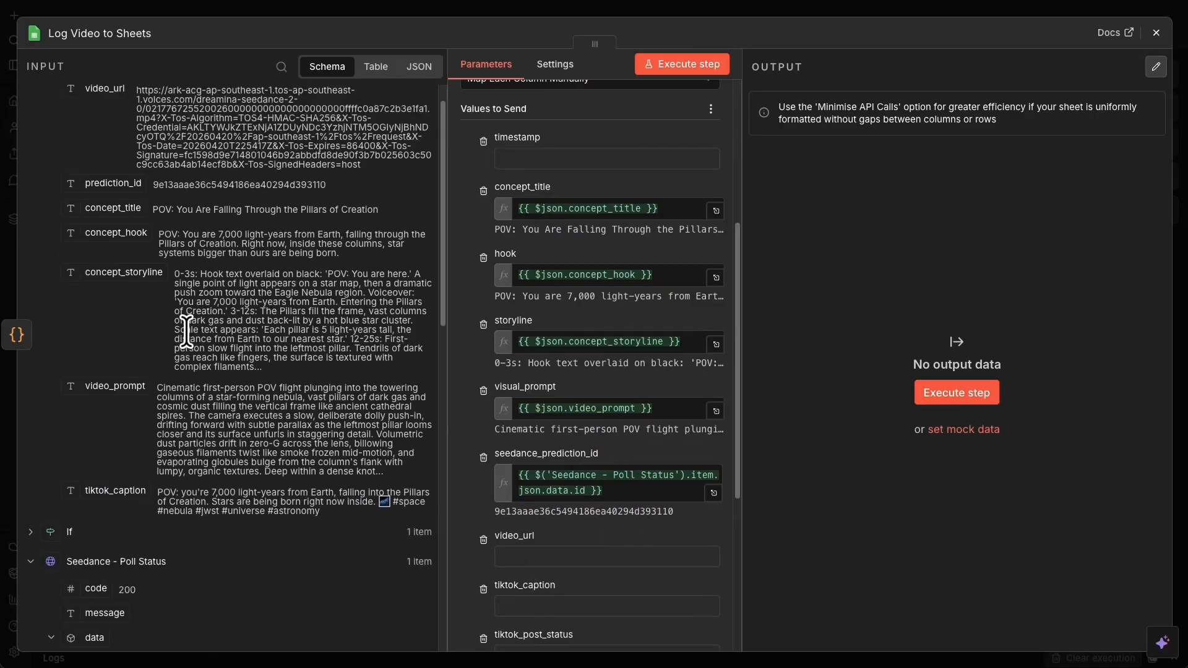
pyautogui.moveTo(93, 109); pyautogui.dragTo(588, 550)
pyautogui.moveTo(123, 526); pyautogui.dragTo(545, 625)
# - Set the tiktok_post_status column to 'pending'
pyautogui.scroll(-2, 619, 588)
pyautogui.scroll(-1, 581, 538)
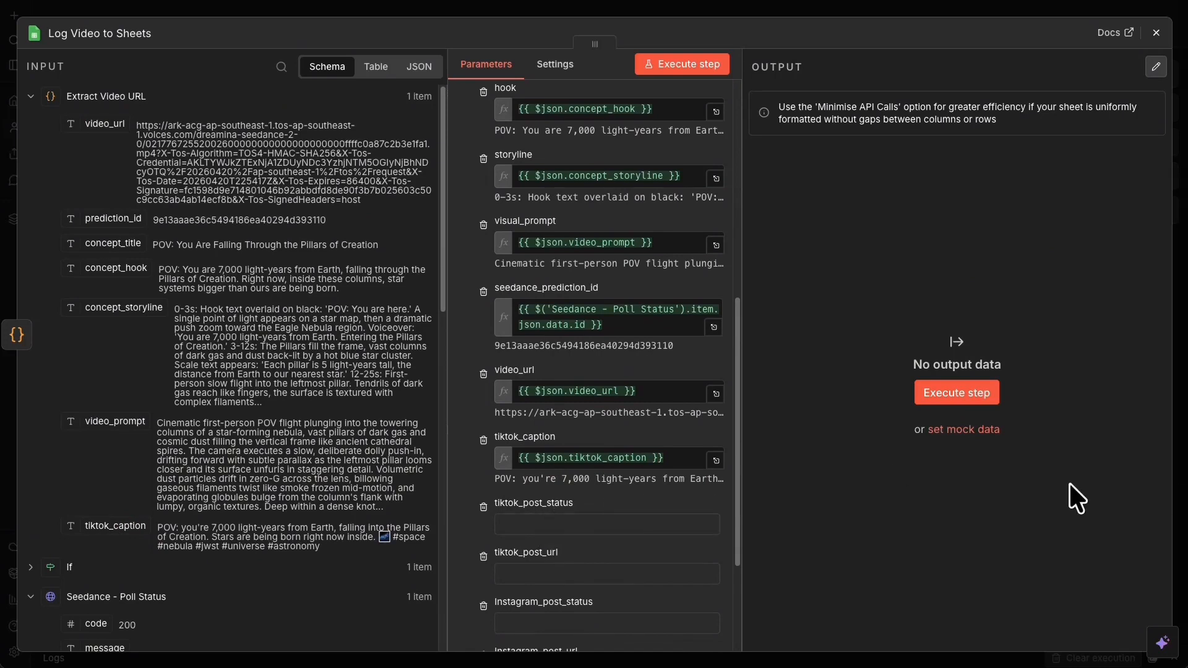
pyautogui.click(605, 524)
pyautogui.write('pending')
pyautogui.scroll(2, 617, 523)
pyautogui.scroll(2, 617, 522)
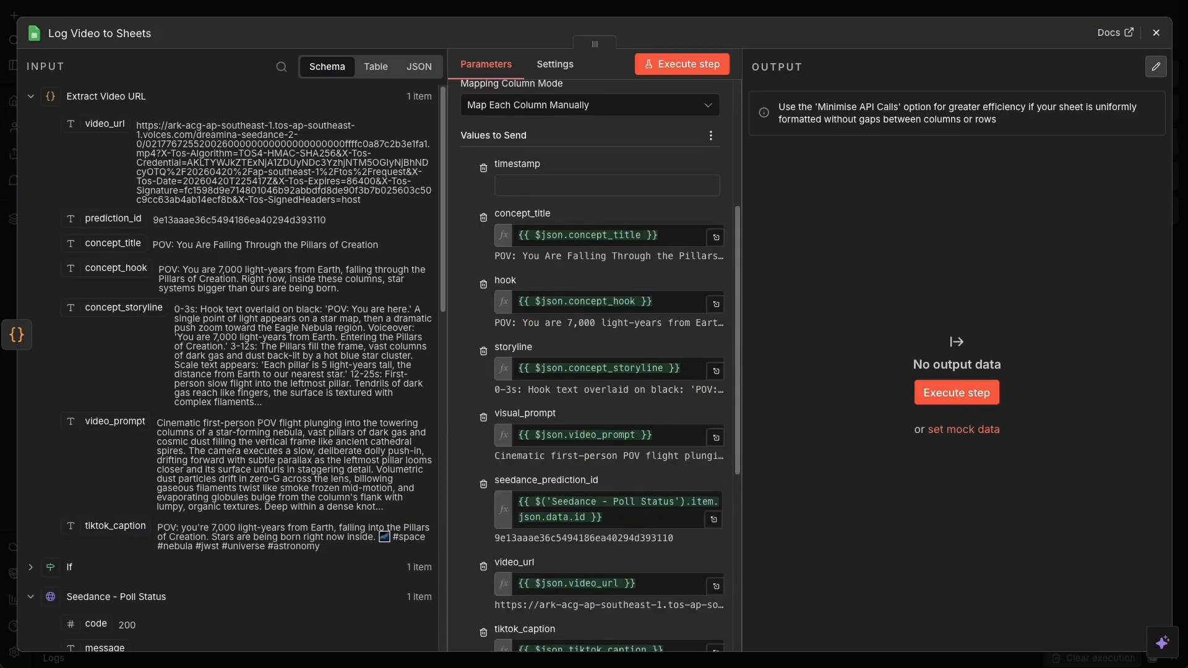
# - Fill the timestamp column with a pasted current-time expression
pyautogui.click(548, 187)
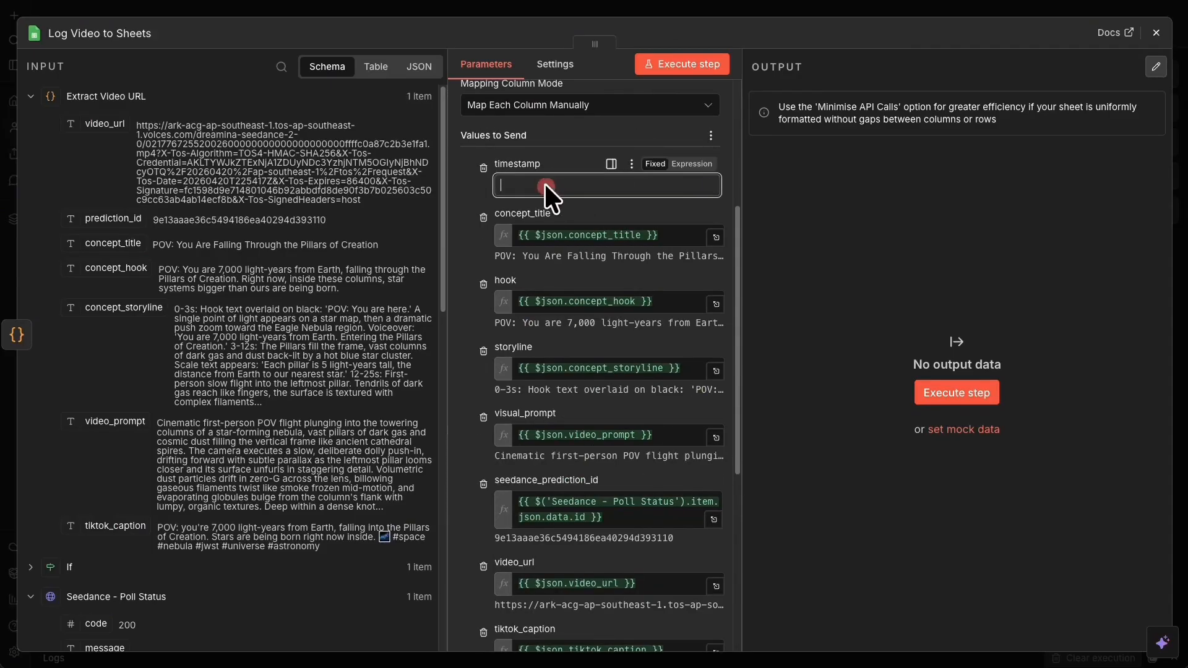
pyautogui.click(670, 167)
pyautogui.write('{{ $now.toISO() }}')
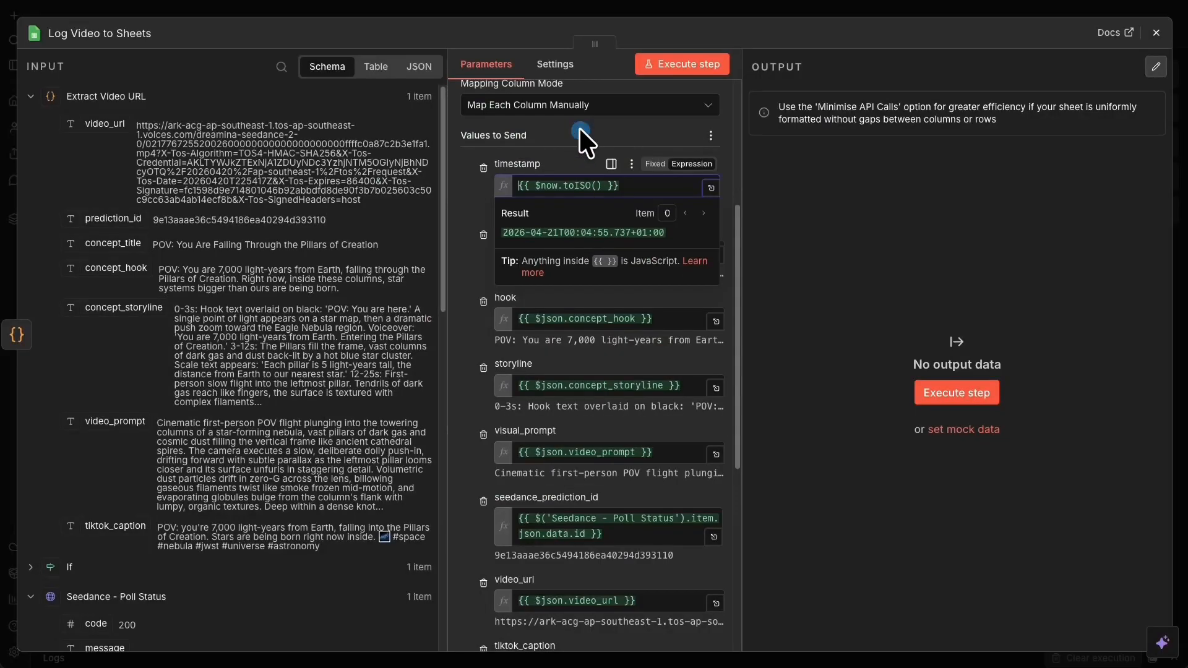
pyautogui.click(567, 128)
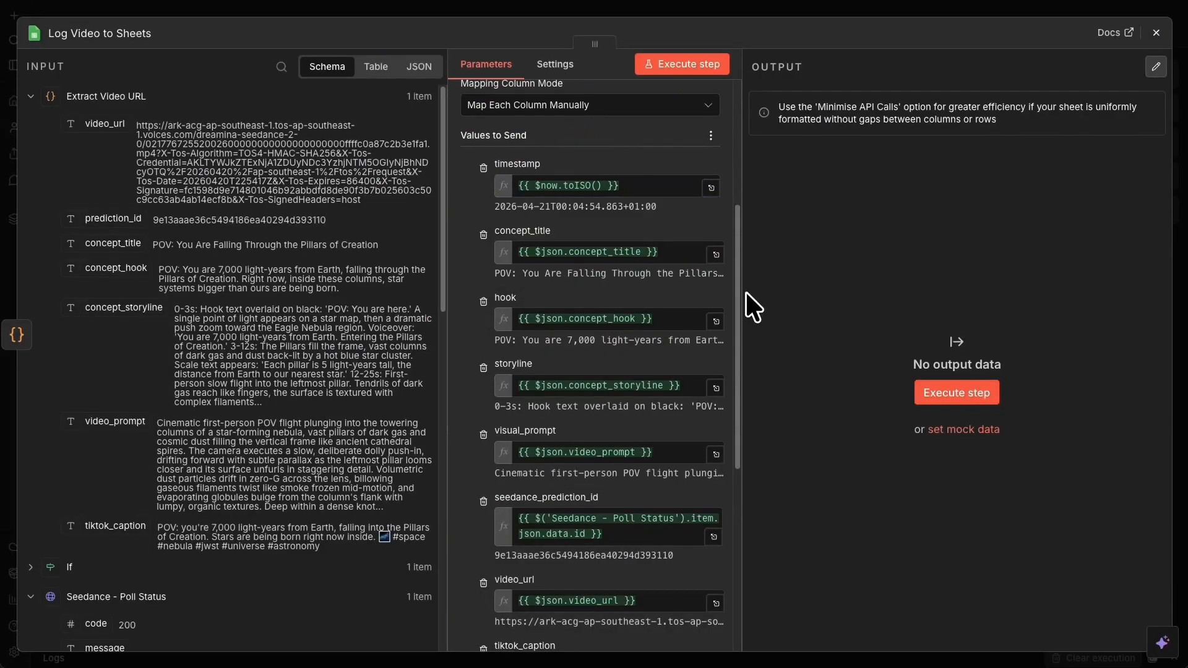
# - Run Log Video to Sheets to append a row, then check the productions sheet
pyautogui.scroll(-6, 610, 424)
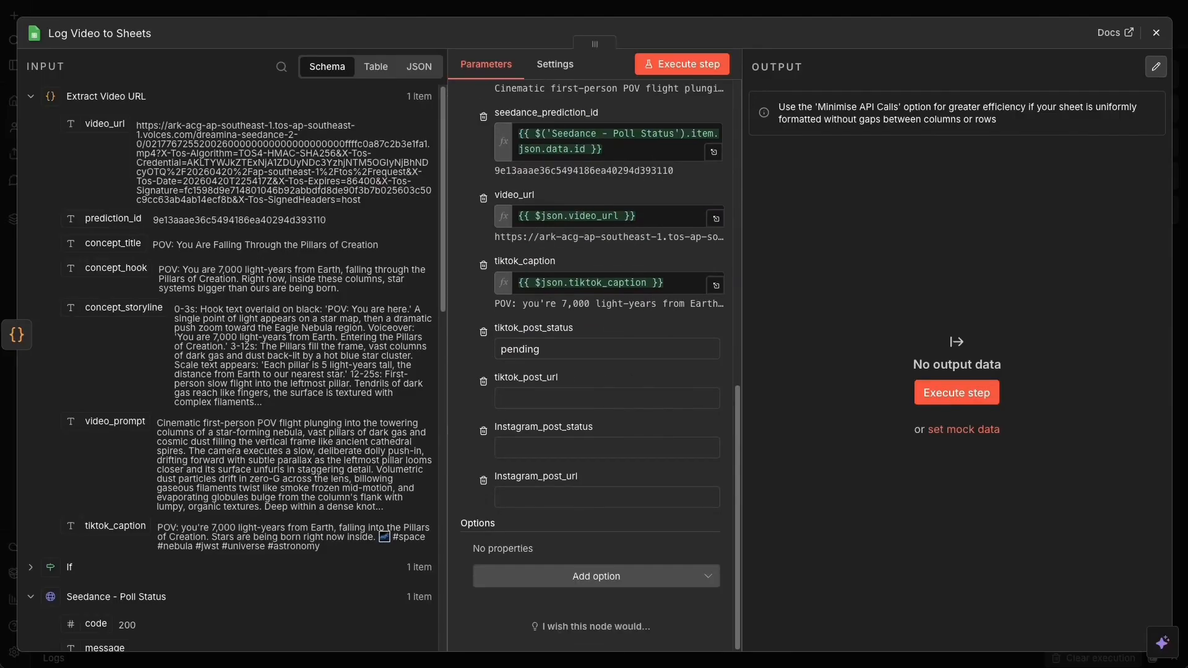
pyautogui.click(685, 64)
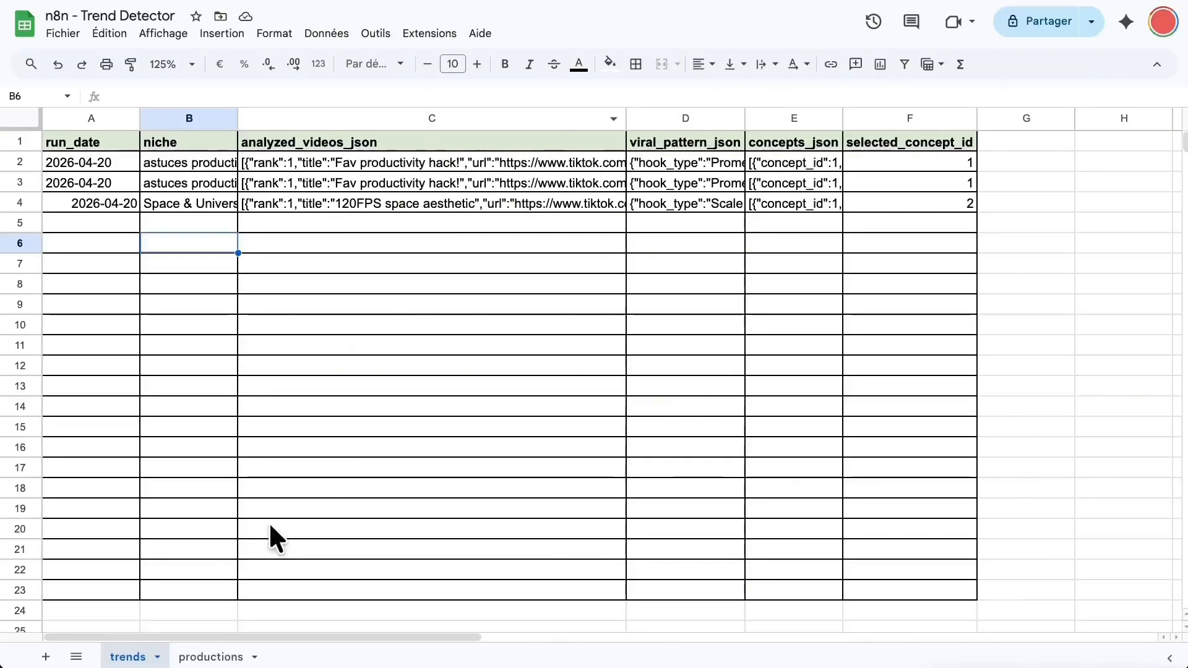
pyautogui.click(210, 655)
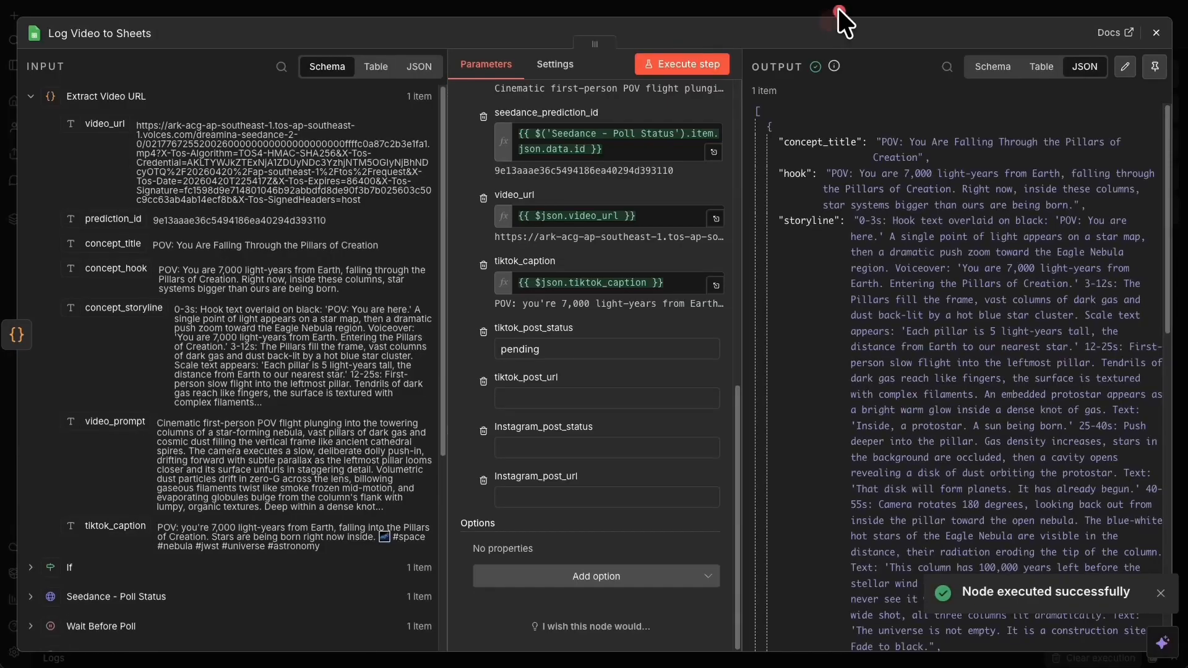
# - Close the node details and fit the whole workflow into view
pyautogui.click(839, 10)
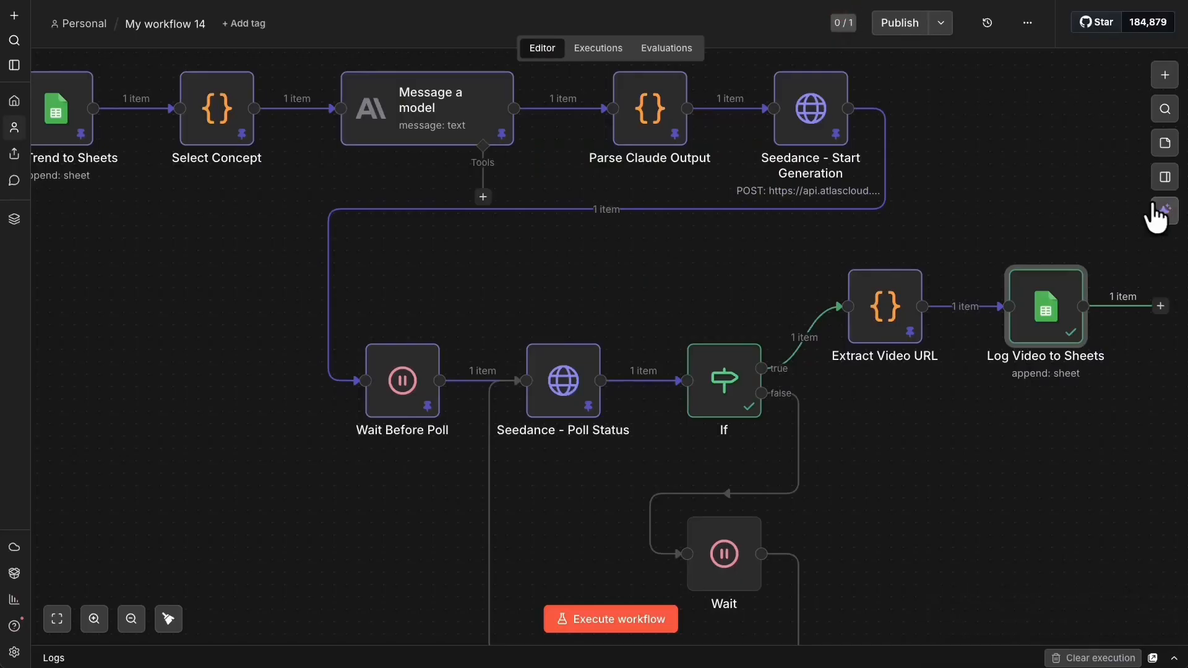
pyautogui.click(57, 619)
pyautogui.scroll(5, 715, 472)
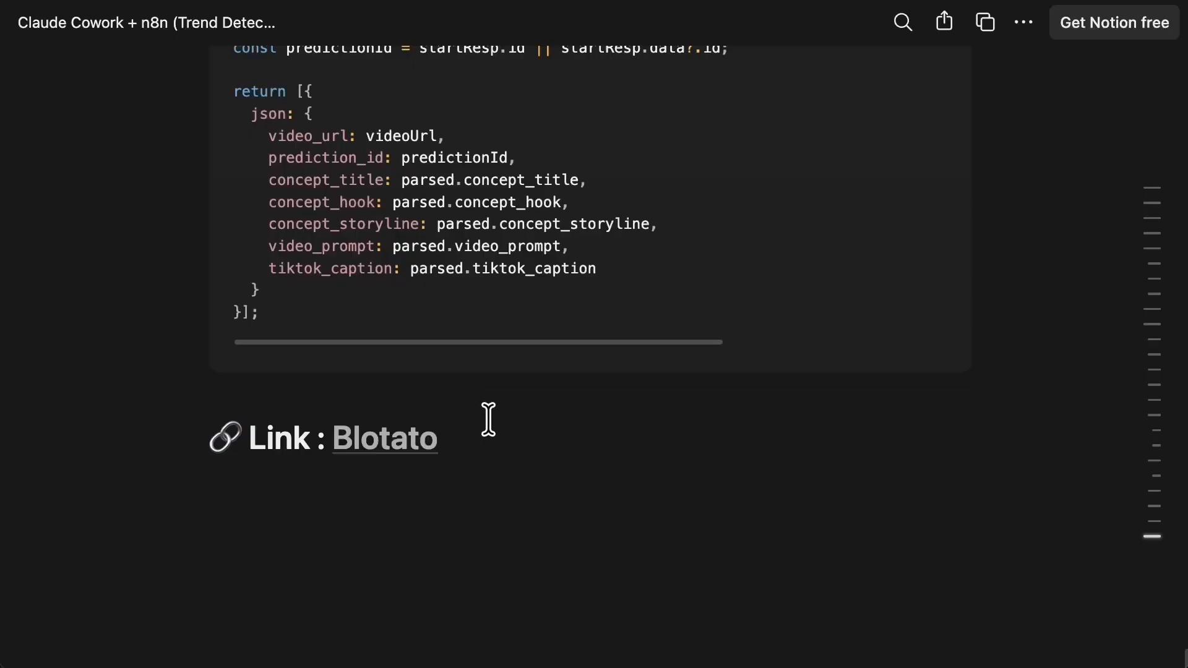
# - Follow the Blotato link at the bottom of the Notion guide
pyautogui.click(391, 452)
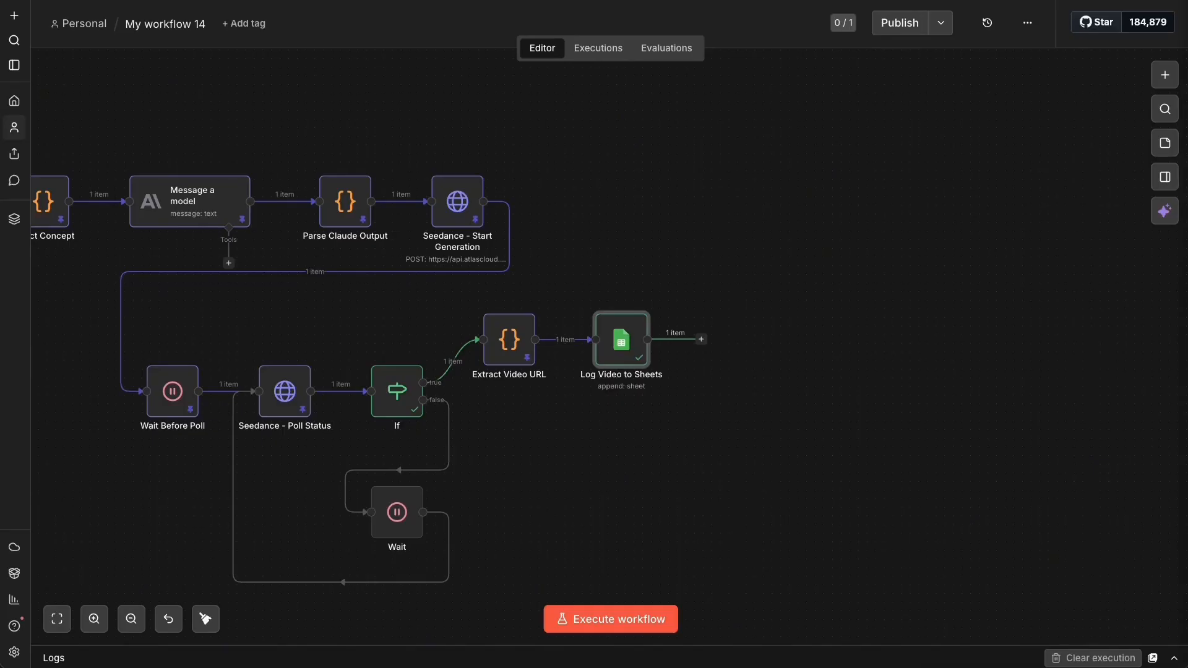
# - Add a Blotato Create post node after Log Video to Sheets, found by searching 'blota'
pyautogui.click(699, 339)
pyautogui.write('blota')
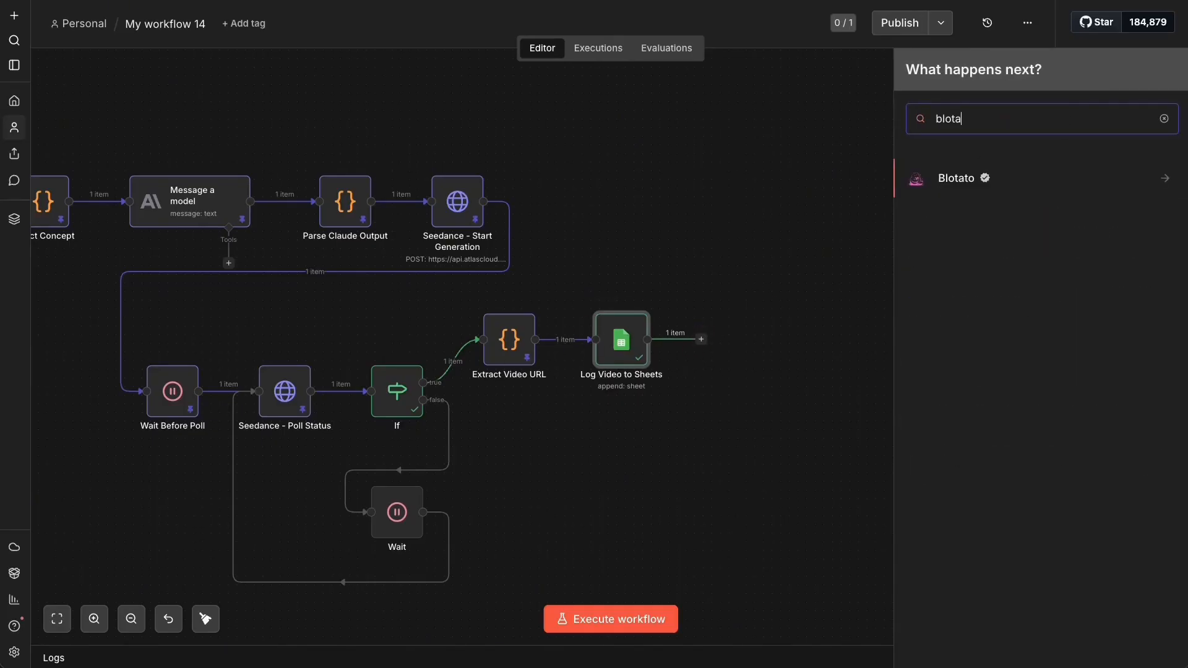
pyautogui.click(1021, 179)
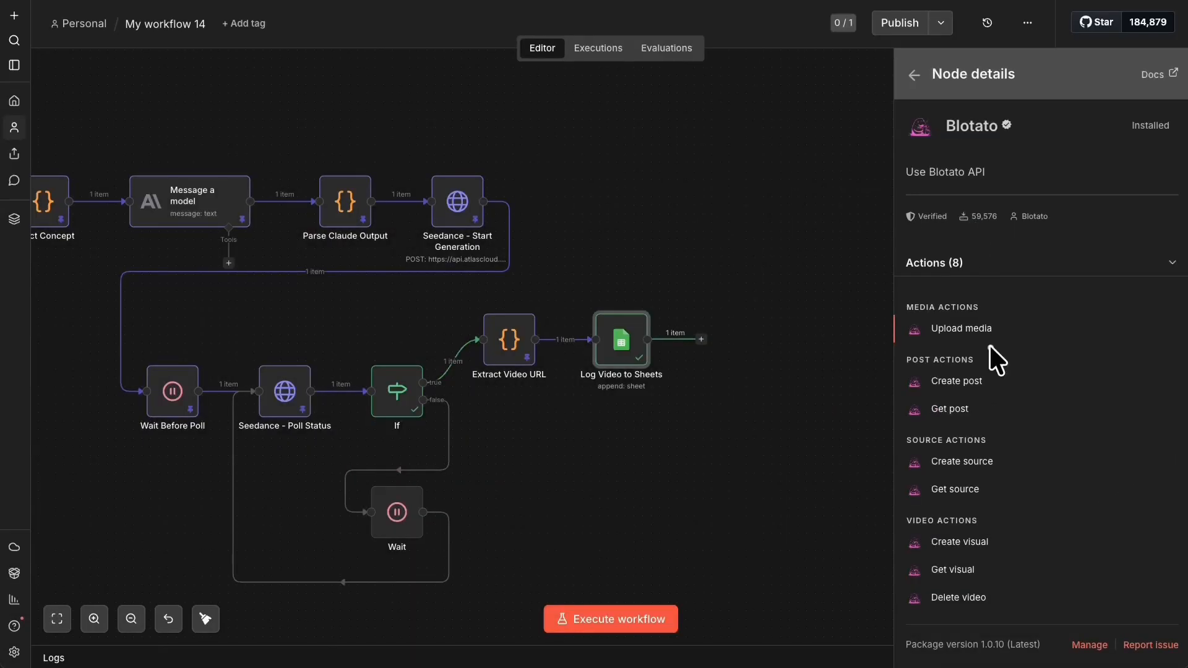
pyautogui.click(951, 380)
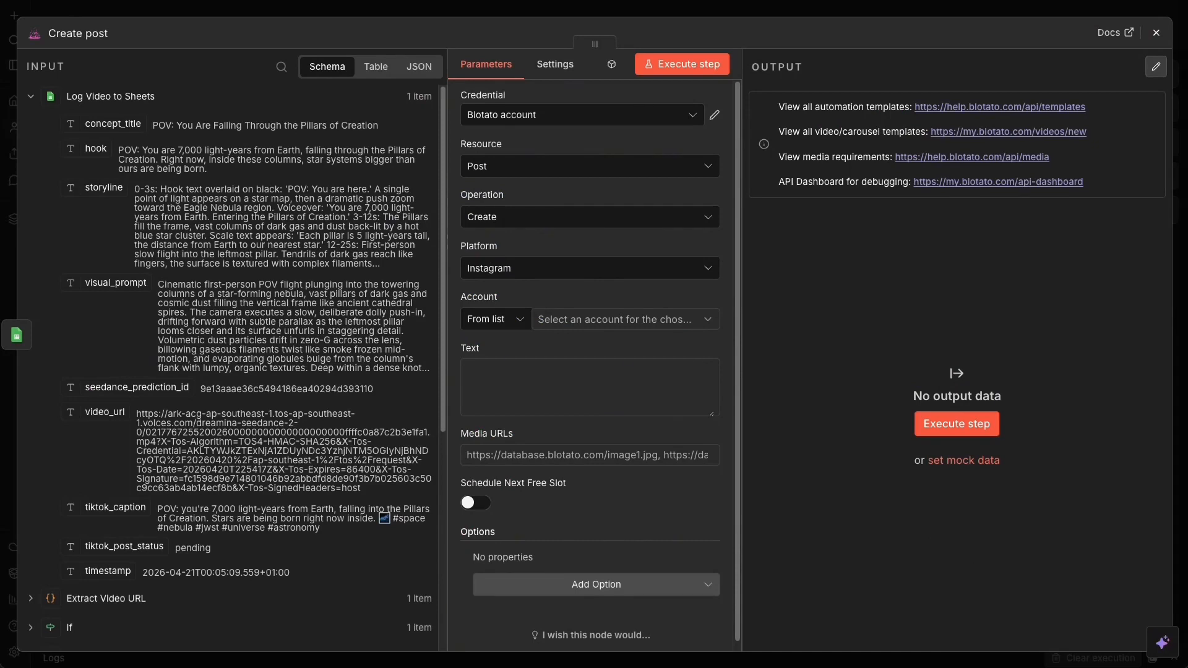
# - Rename the node to 'Create post Tiktok', set platform to Tiktok and pick the TikTok account
pyautogui.press('End')
pyautogui.write('Tiktok')
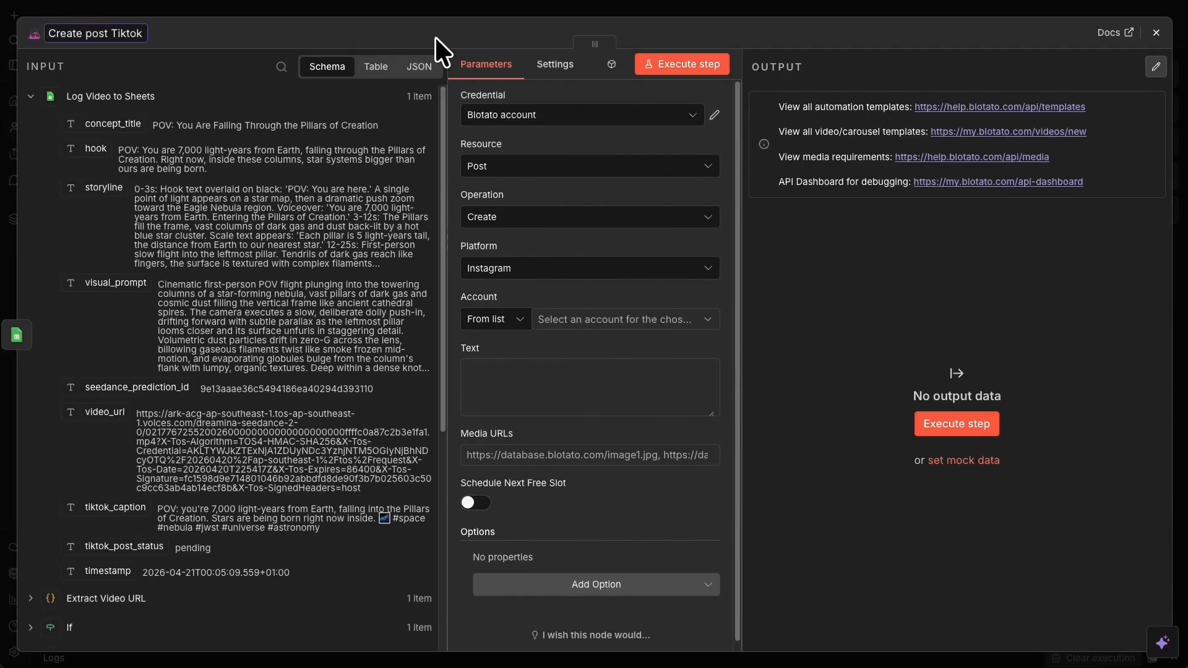
pyautogui.click(560, 268)
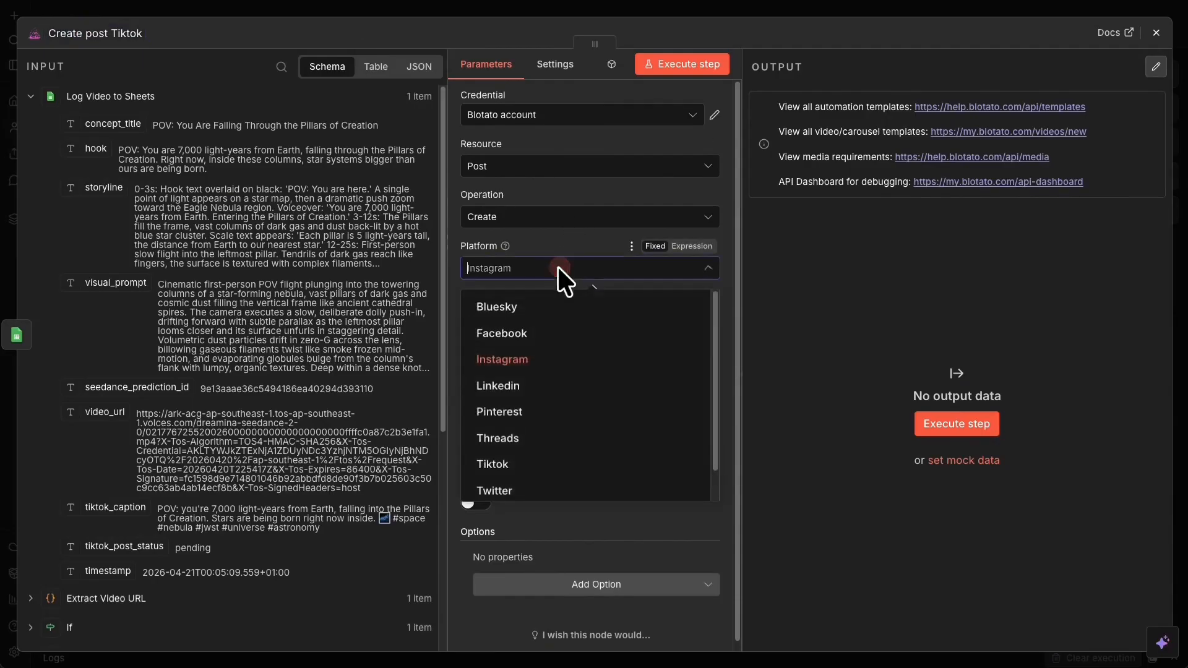
pyautogui.click(539, 464)
pyautogui.click(627, 320)
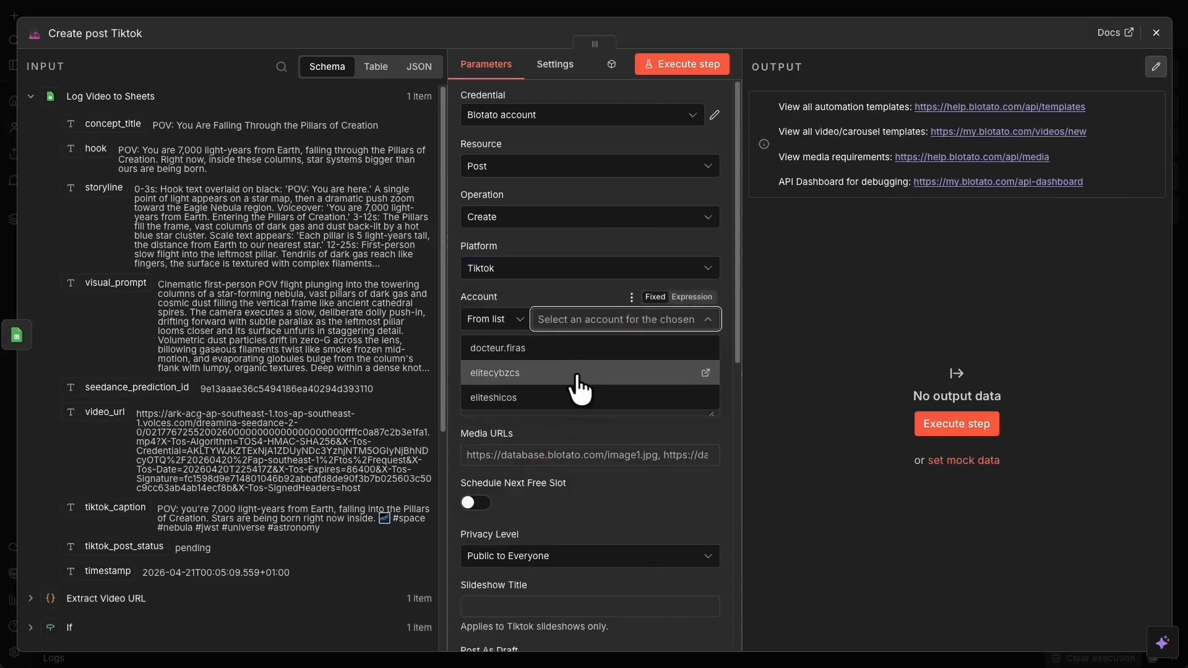
pyautogui.click(542, 399)
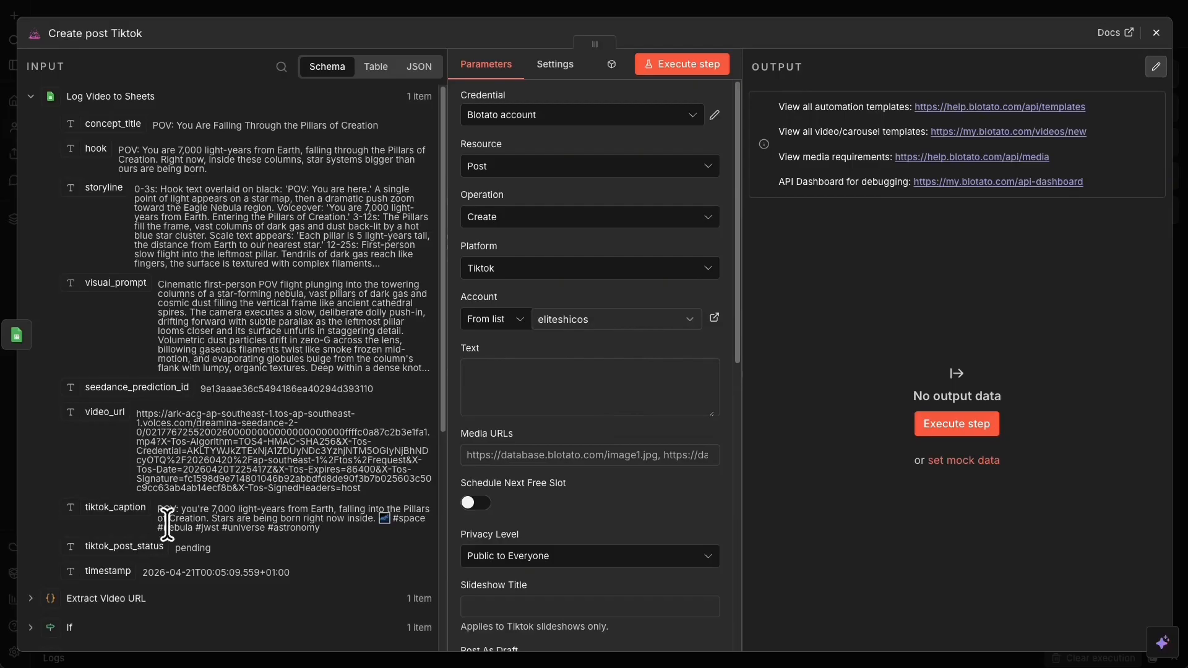
# - Map tiktok_caption into Text and video_url into Media URLs, and enable Is AI Generated
pyautogui.moveTo(114, 511); pyautogui.dragTo(547, 390)
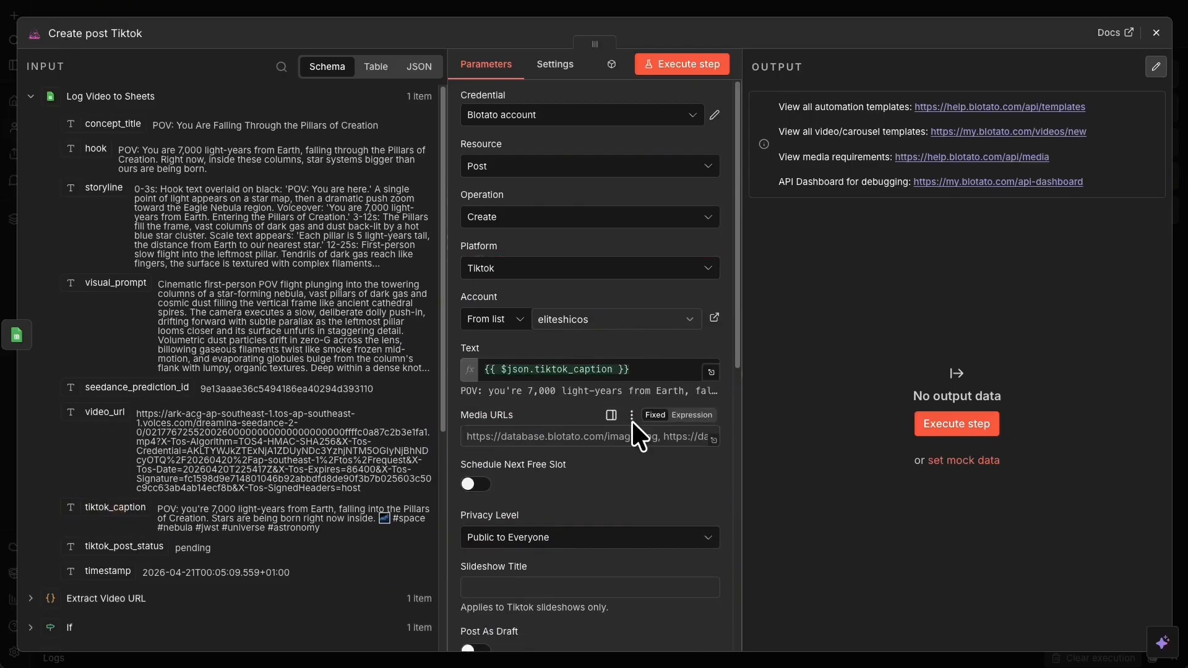
pyautogui.moveTo(104, 413); pyautogui.dragTo(555, 393)
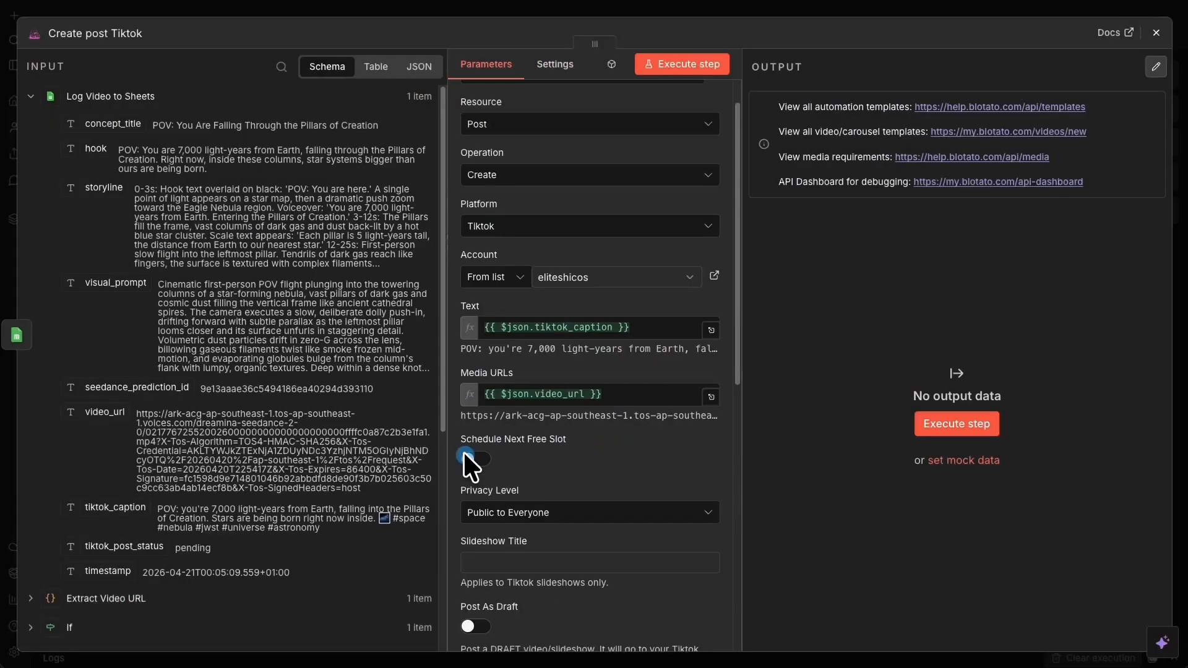
pyautogui.scroll(-3, 511, 455)
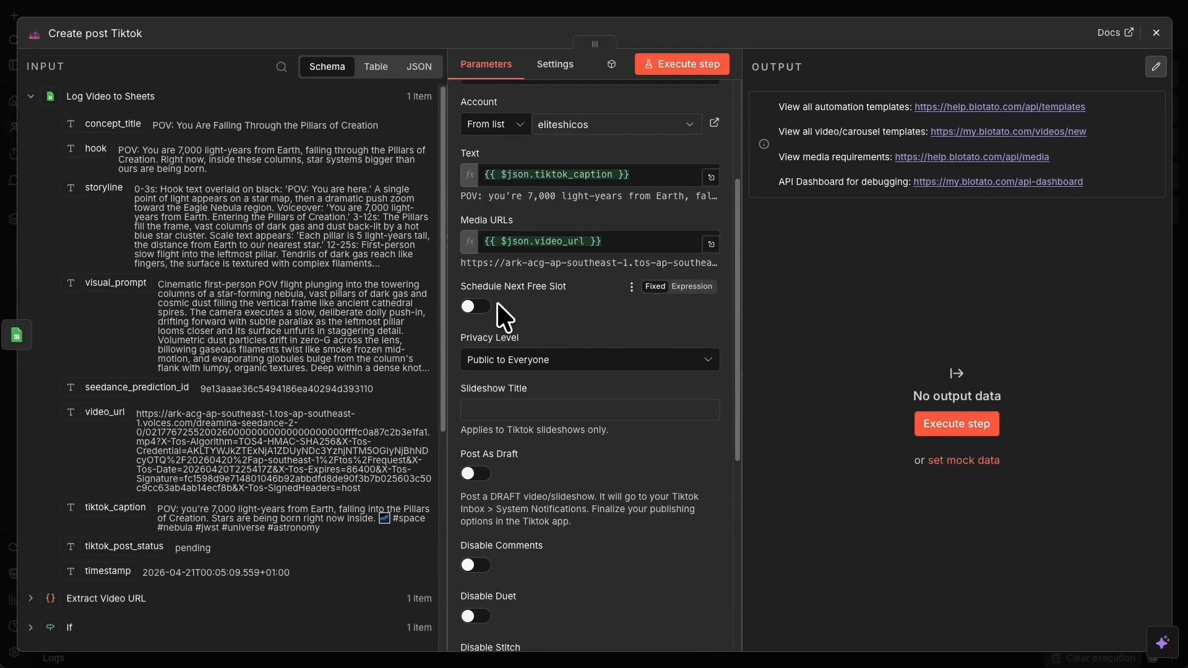
pyautogui.scroll(-7, 497, 303)
pyautogui.click(476, 443)
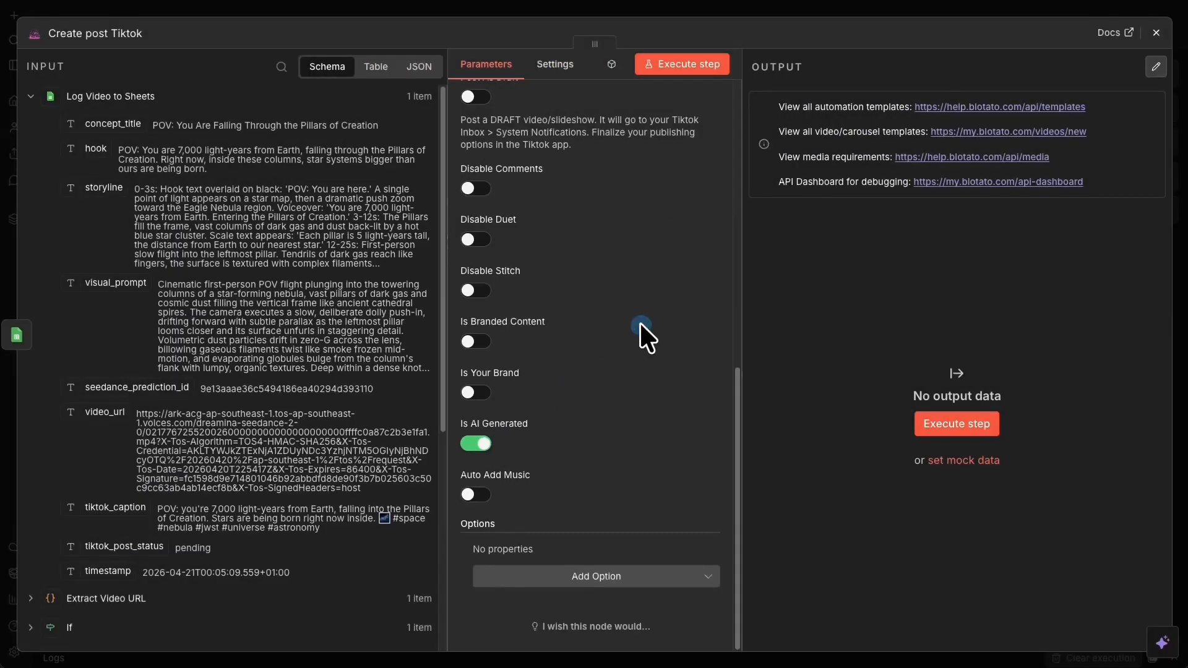
# - Test-run the Create post Tiktok step and return to the canvas
pyautogui.scroll(10, 641, 325)
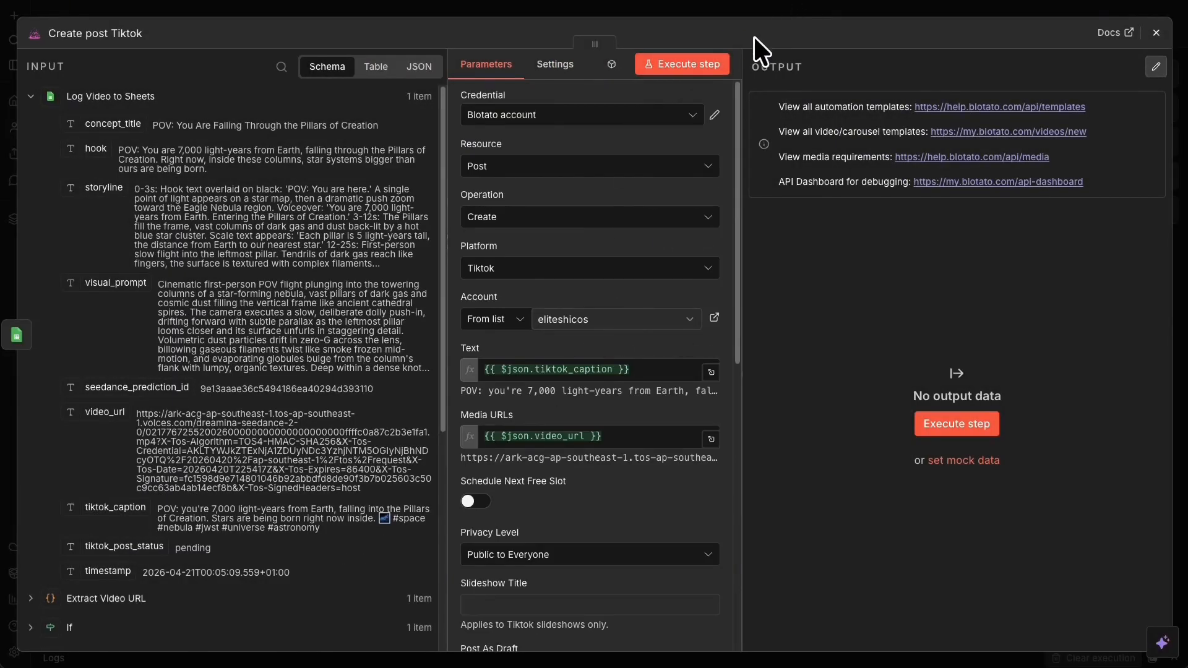
pyautogui.click(708, 63)
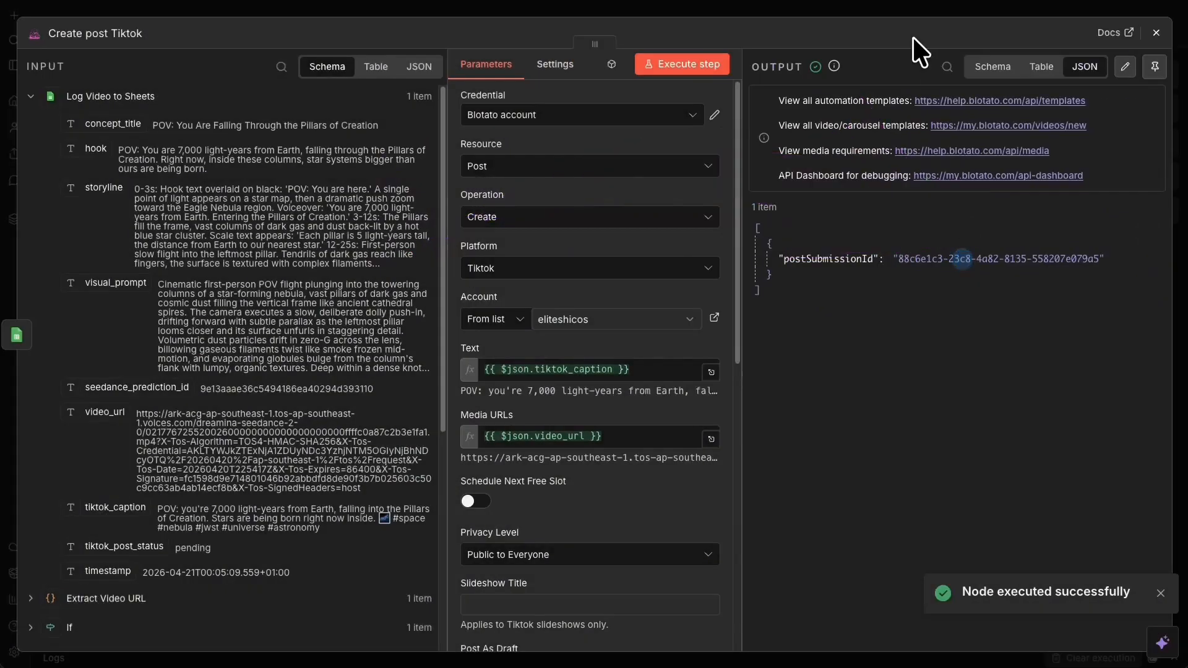
pyautogui.click(909, 12)
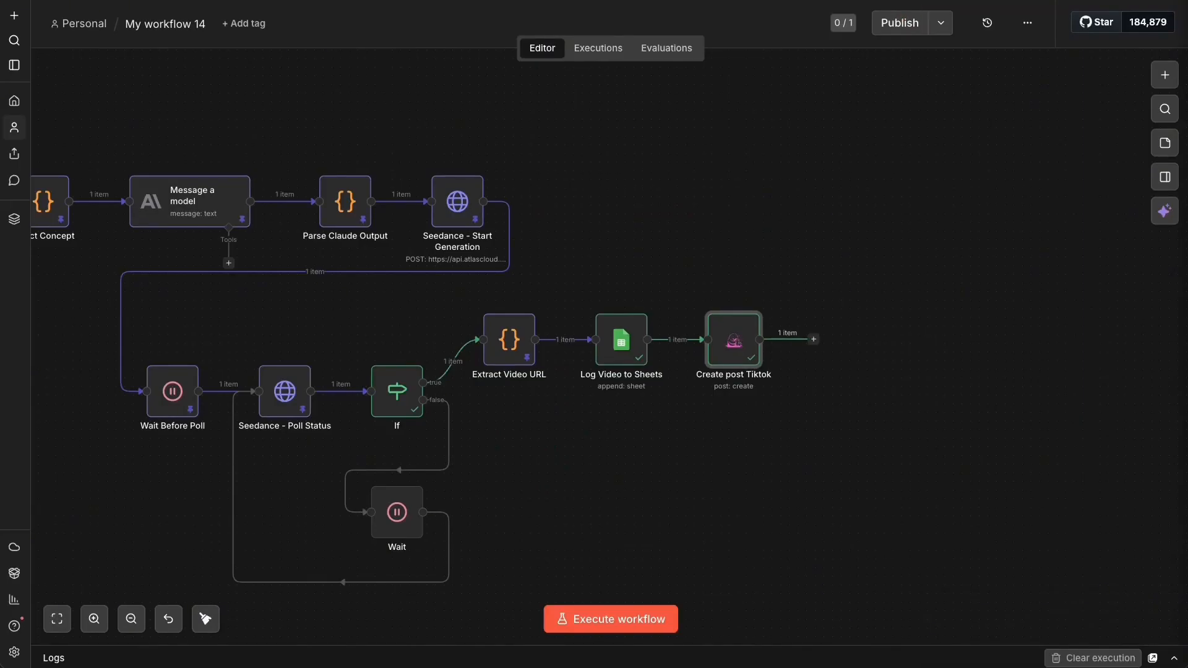
# - Add a 10-second Wait step named 'Wait Tiktok post' after Create post Tiktok and test it
pyautogui.click(813, 339)
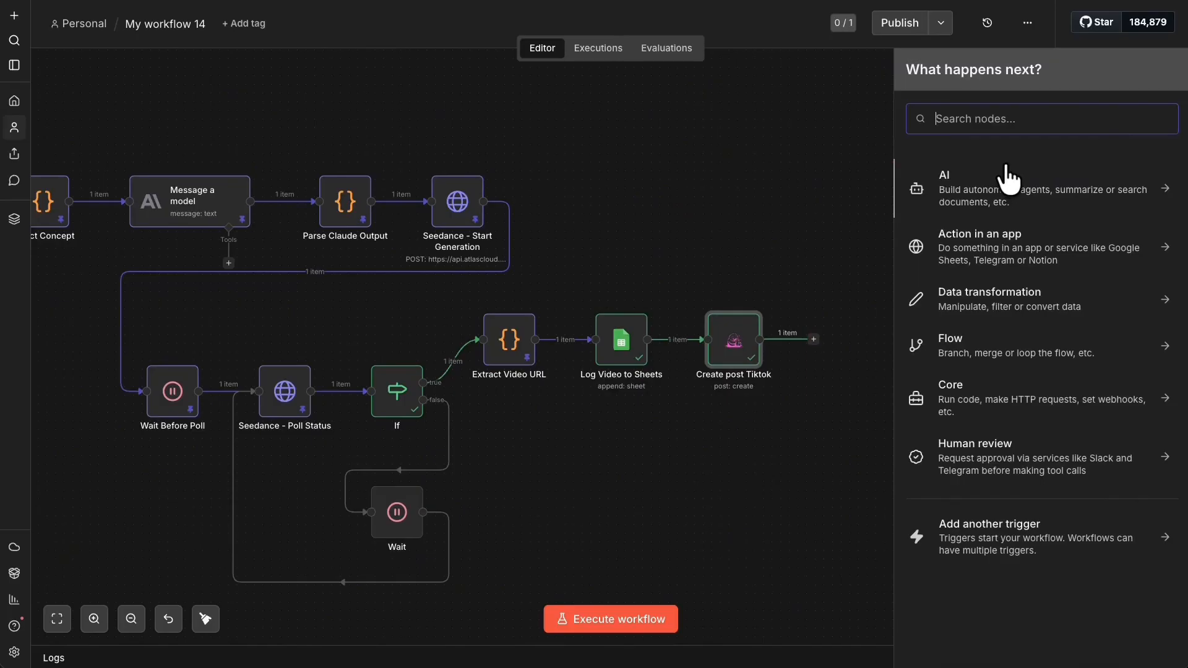
pyautogui.write('wait')
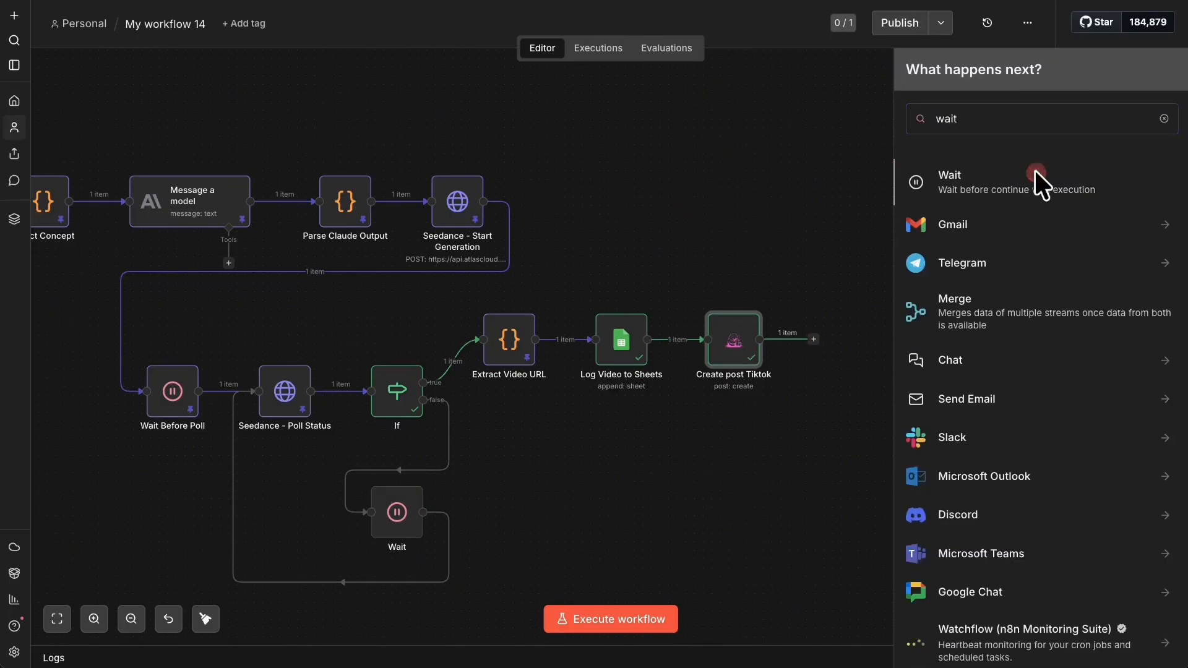
pyautogui.click(1036, 180)
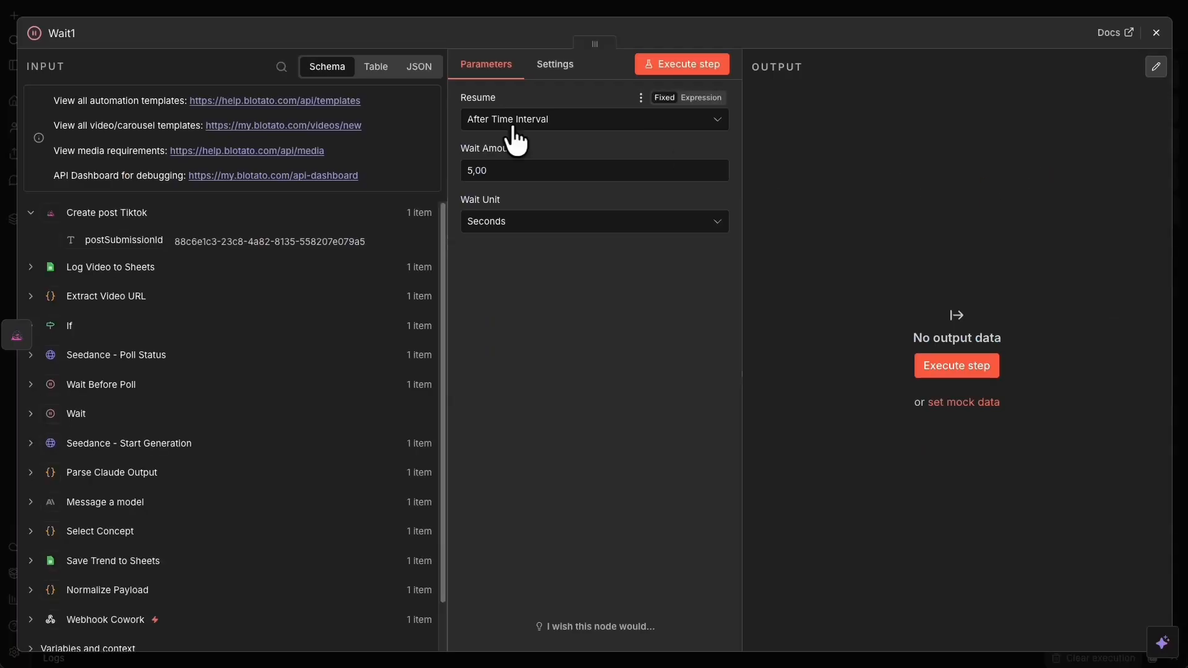
pyautogui.click(470, 170)
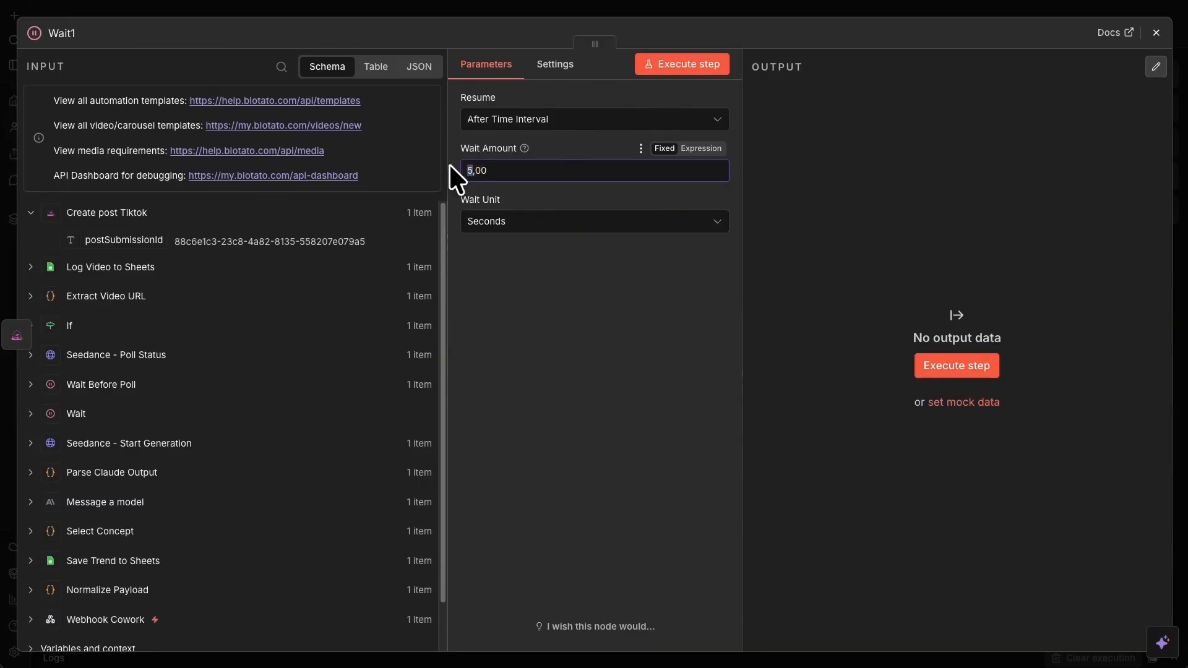
pyautogui.write('10')
pyautogui.click(61, 33)
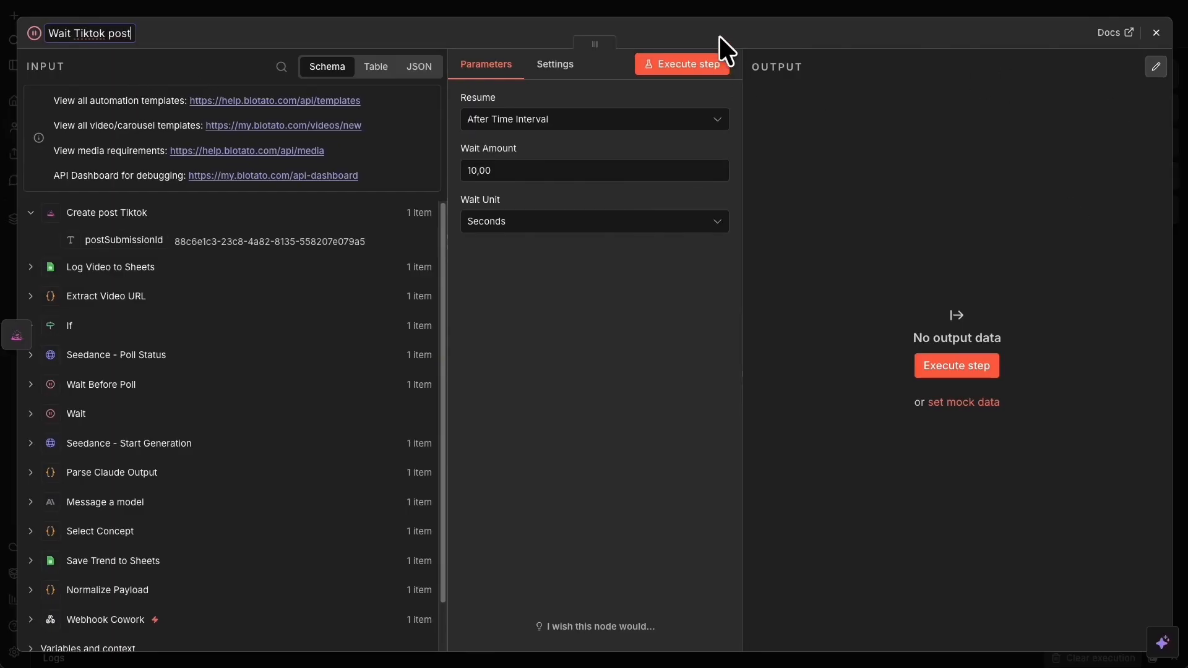
pyautogui.click(722, 62)
pyautogui.click(735, 5)
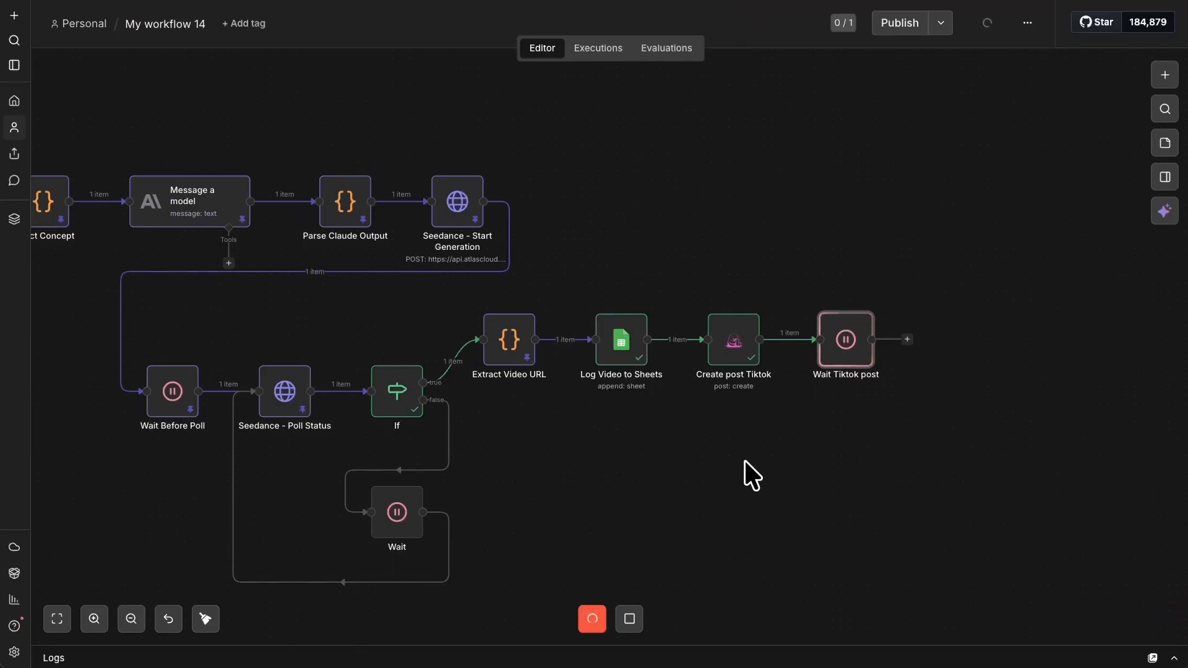
# - Pin the output data of Log Video to Sheets and Create post Tiktok
pyautogui.rightClick(616, 344)
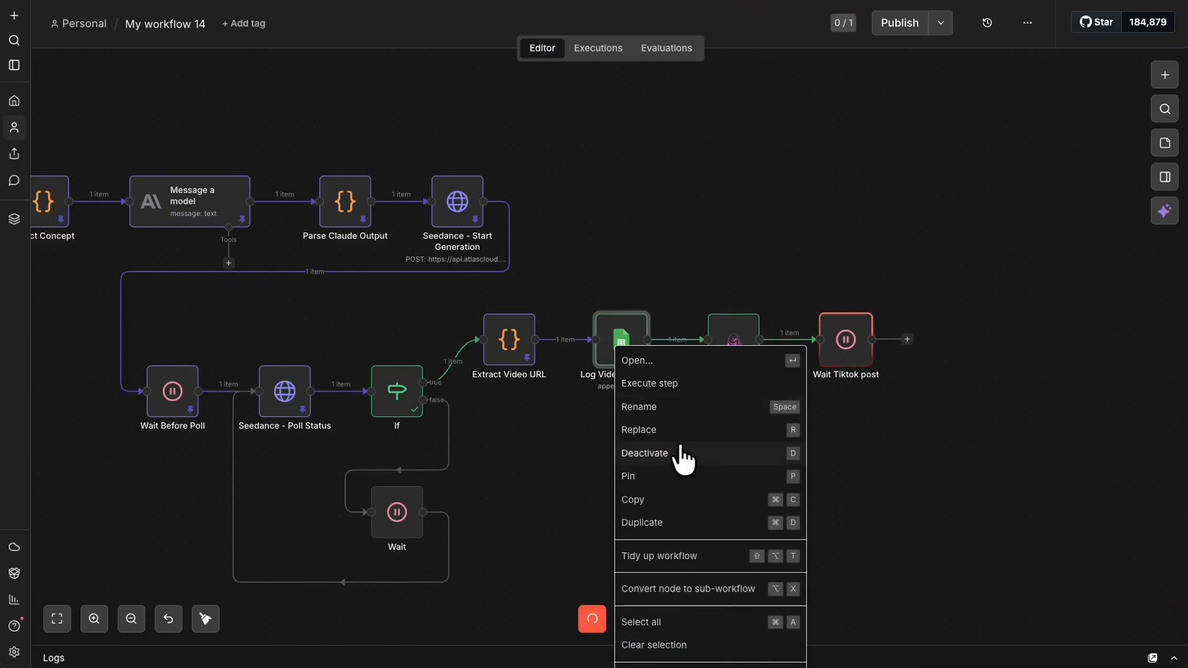
pyautogui.click(700, 367)
pyautogui.rightClick(733, 345)
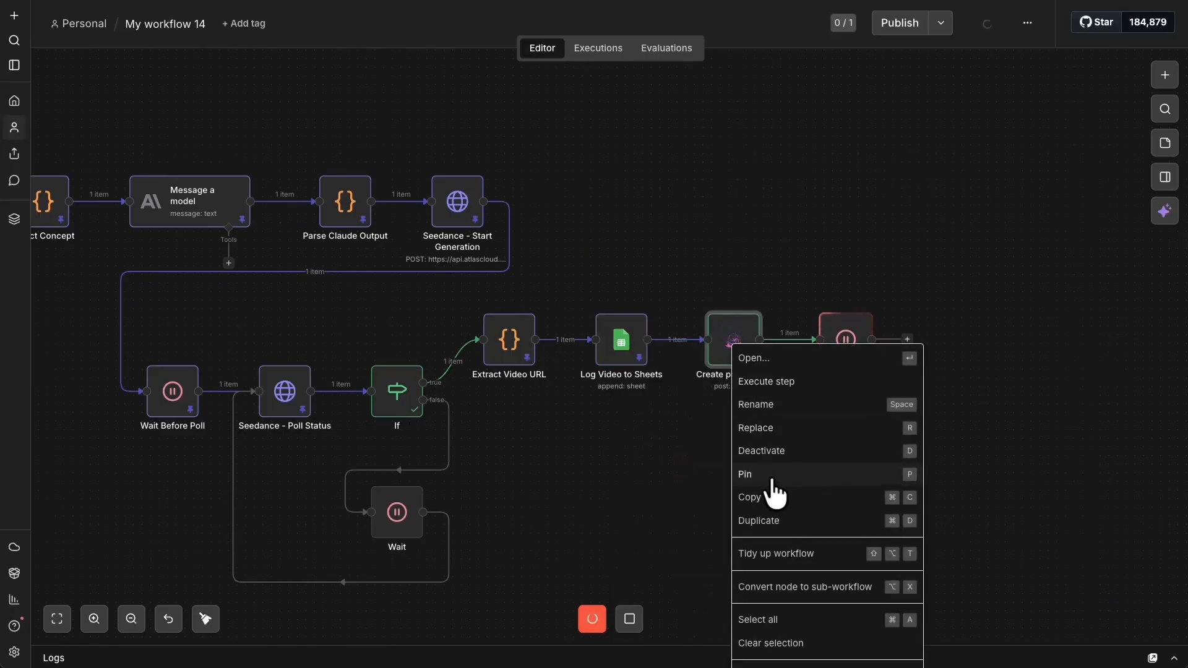
pyautogui.click(795, 342)
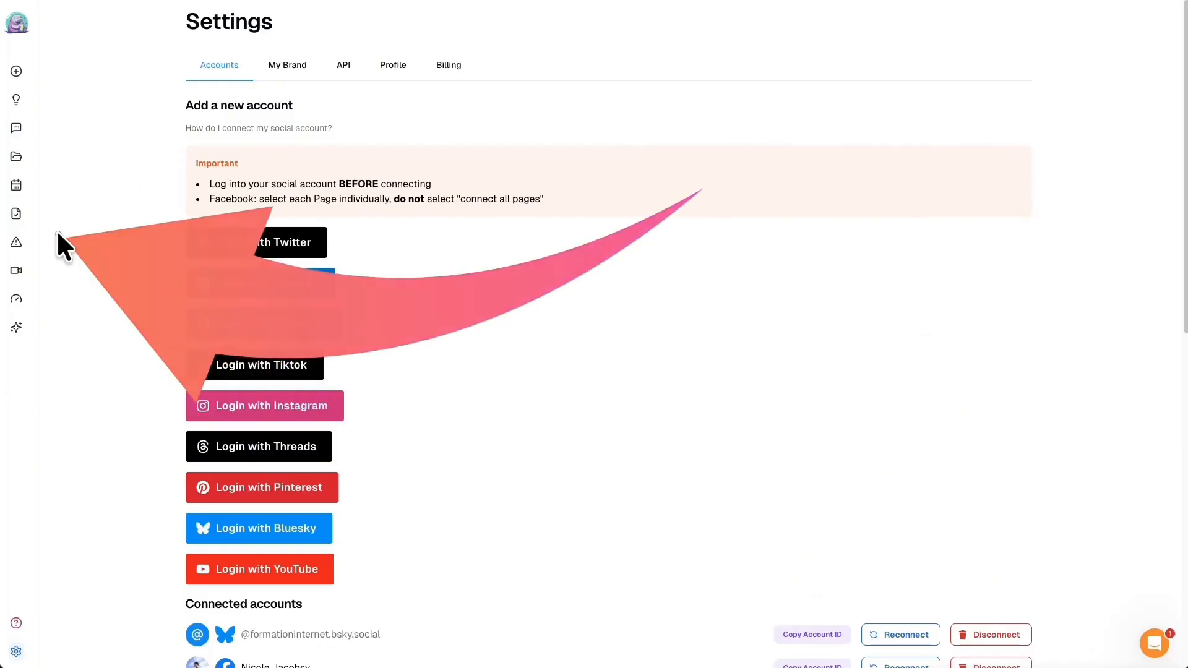
# - Open the top TikTok post from Blotato's Published Posts list
pyautogui.click(81, 212)
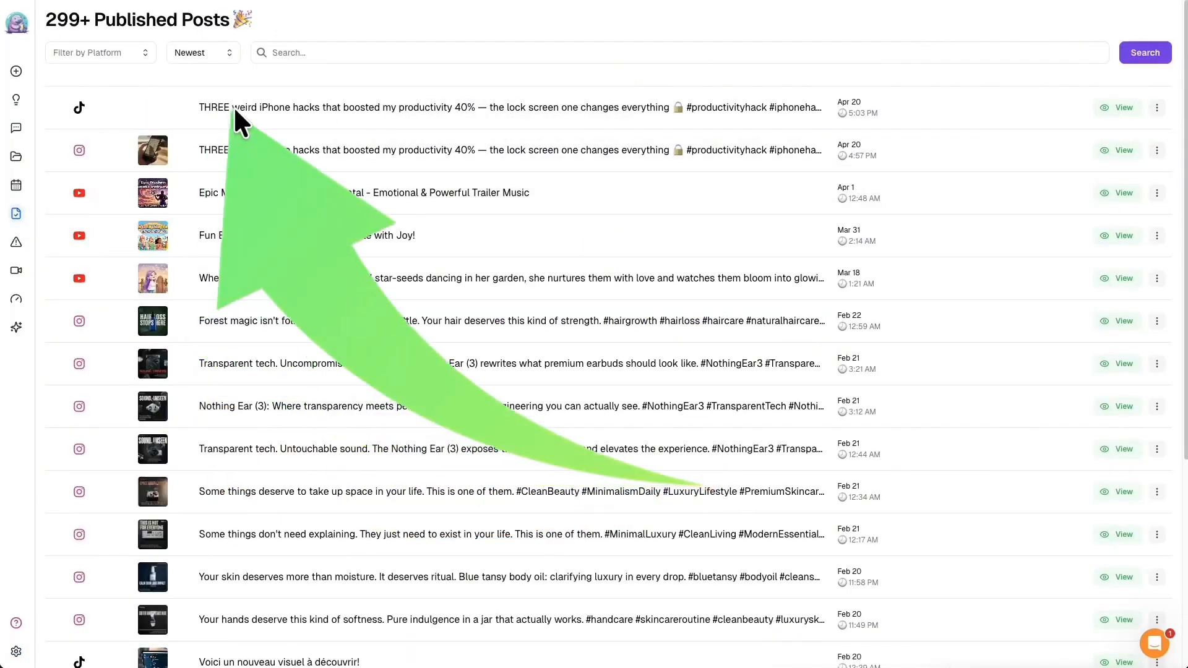
pyautogui.click(1117, 108)
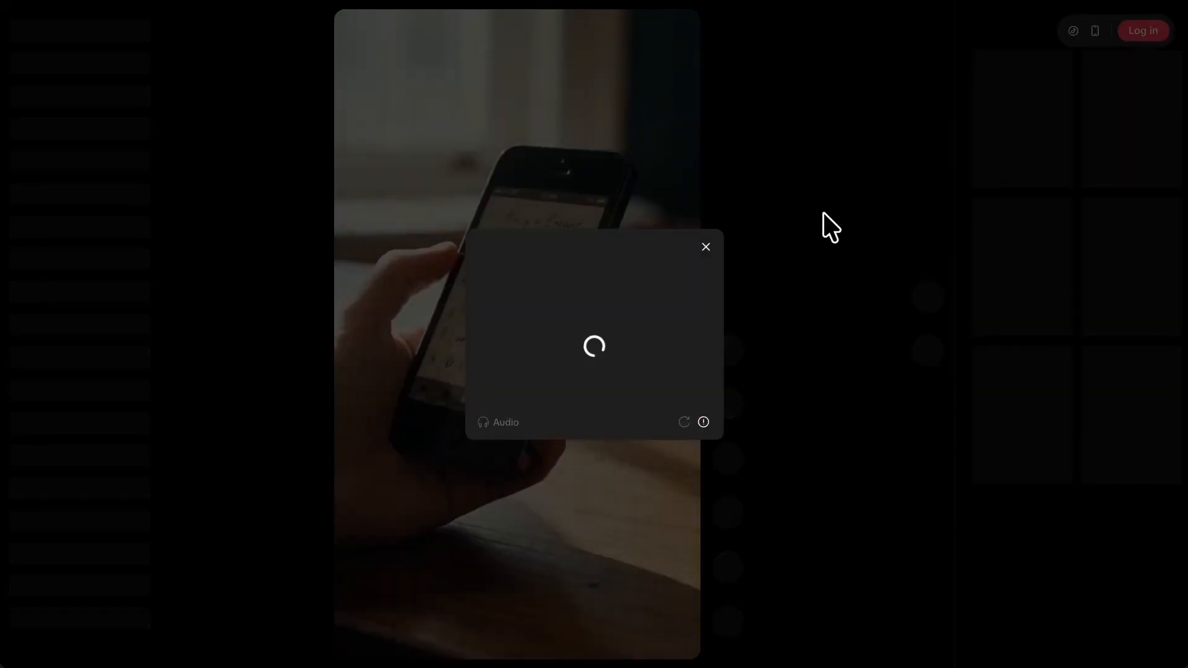
# - Dismiss the captcha and reopen the newest 'POV: you're 7,000 light-years from Earth' TikTok post
pyautogui.click(706, 247)
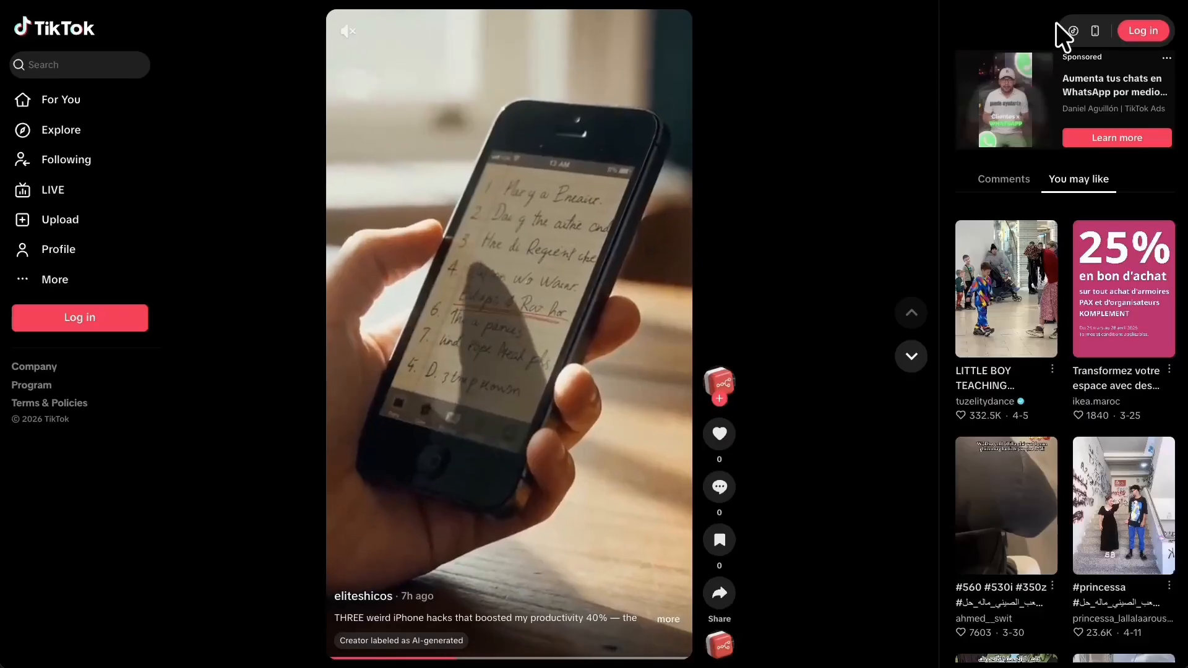
pyautogui.click(1052, 0)
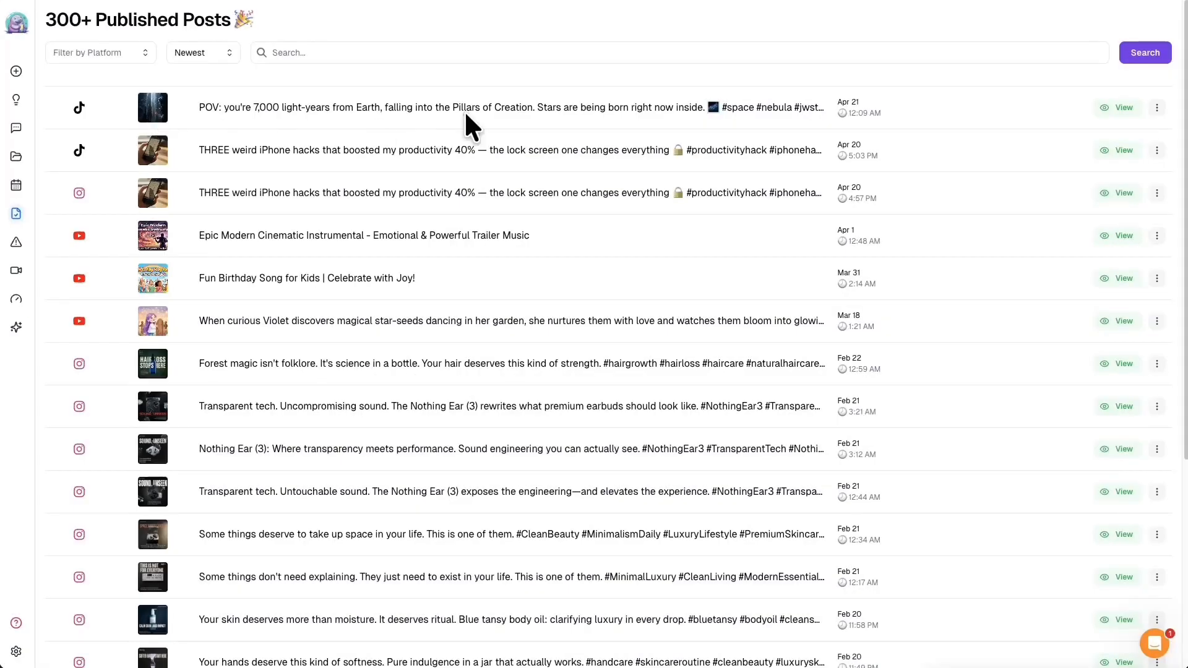
pyautogui.click(1104, 109)
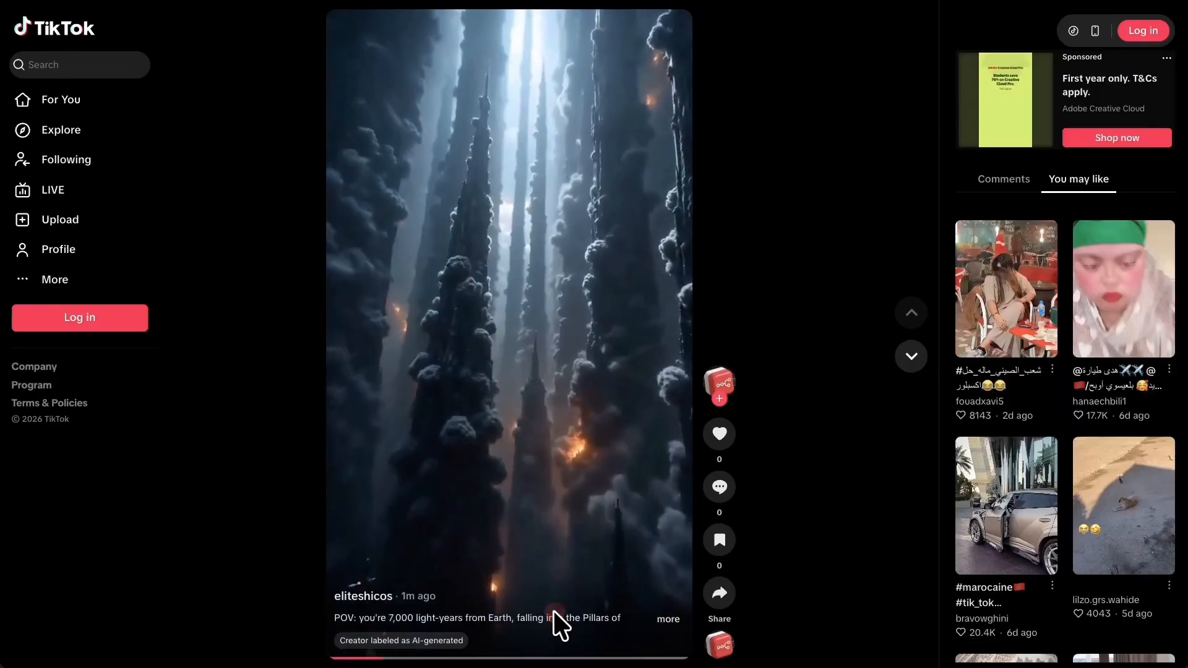
# - Expand the Pillars of Creation TikTok video's caption to show its full text and hashtags
pyautogui.click(660, 619)
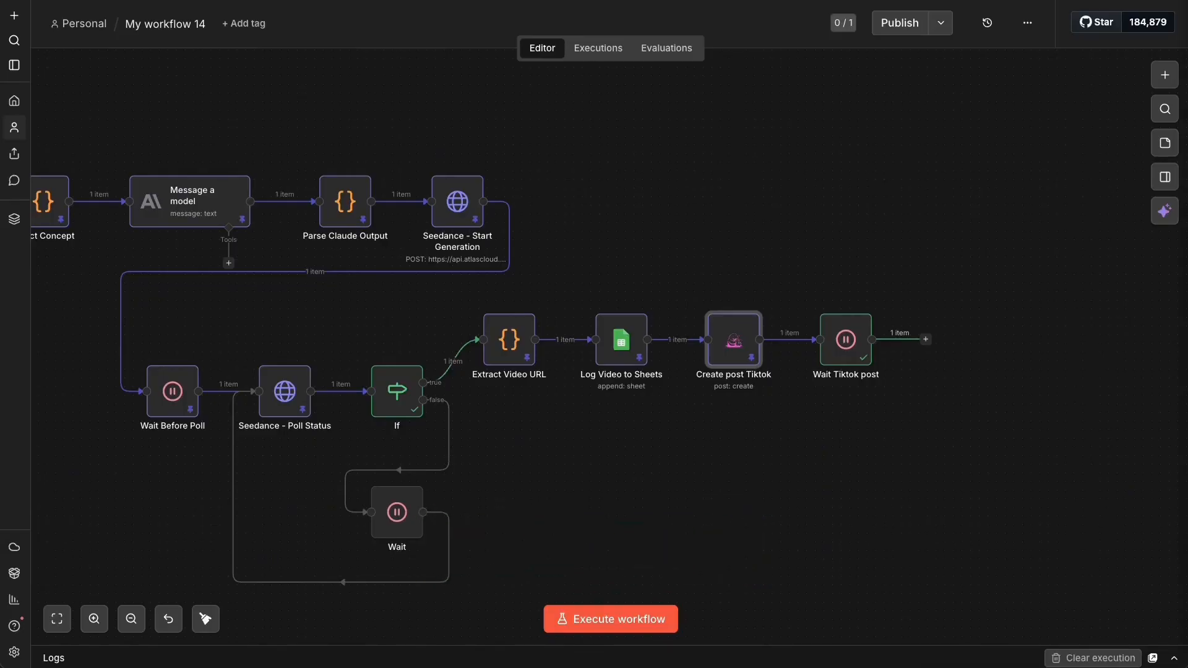
# - Add a Blotato Get post step after Wait Tiktok post using postSubmissionId, and test-run it
pyautogui.rightClick(945, 334)
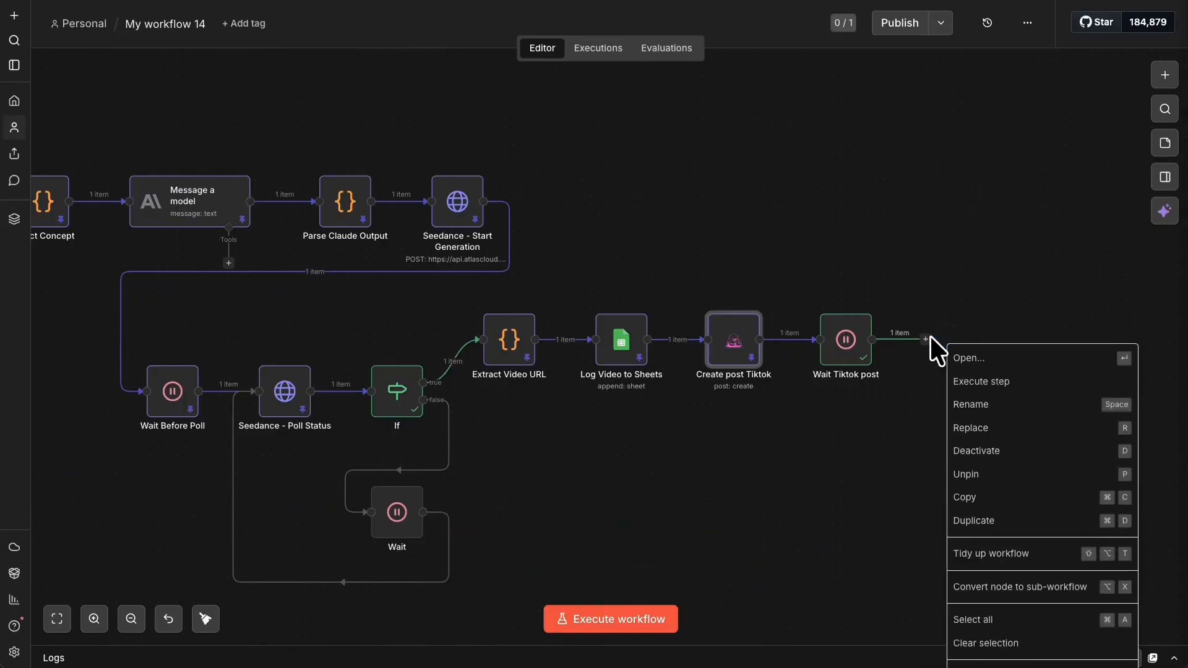
pyautogui.click(926, 340)
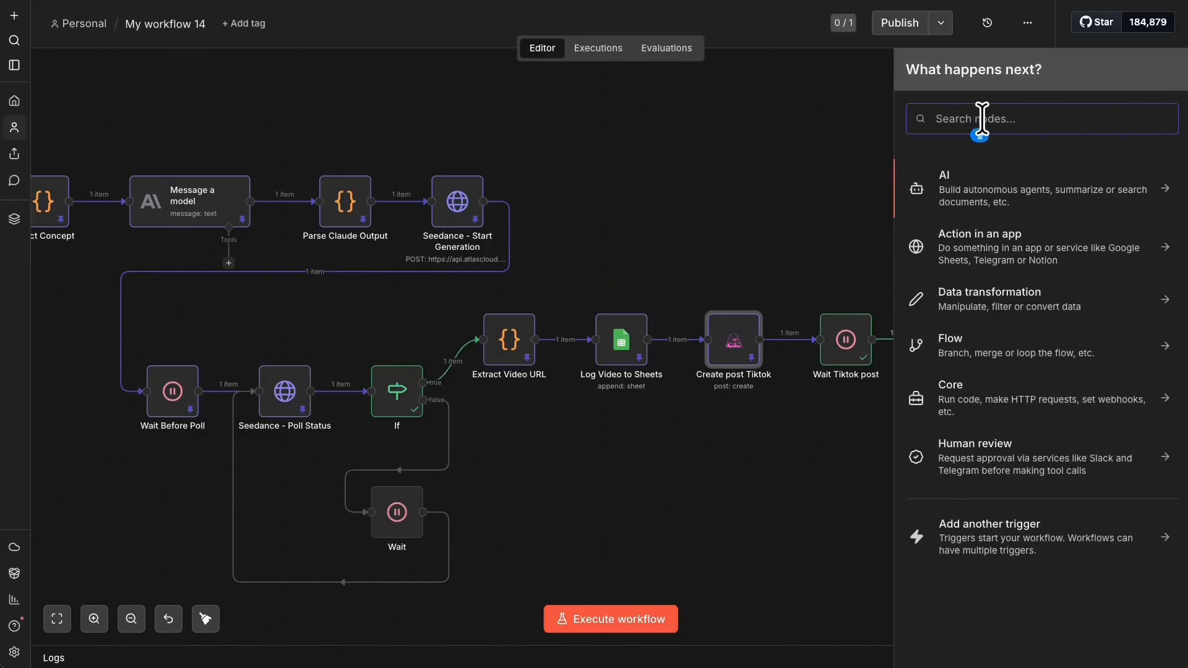
pyautogui.write('BOLO')
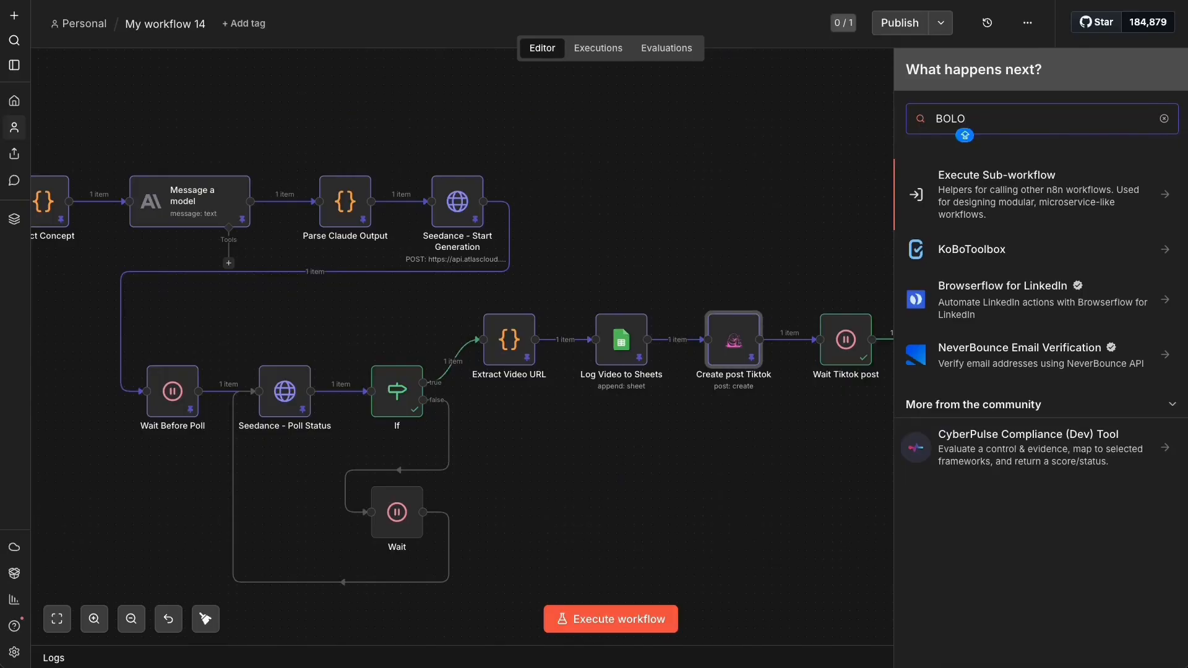
pyautogui.press('BackSpace')
pyautogui.press('BackSpace')
pyautogui.press('BackSpace')
pyautogui.write('LO')
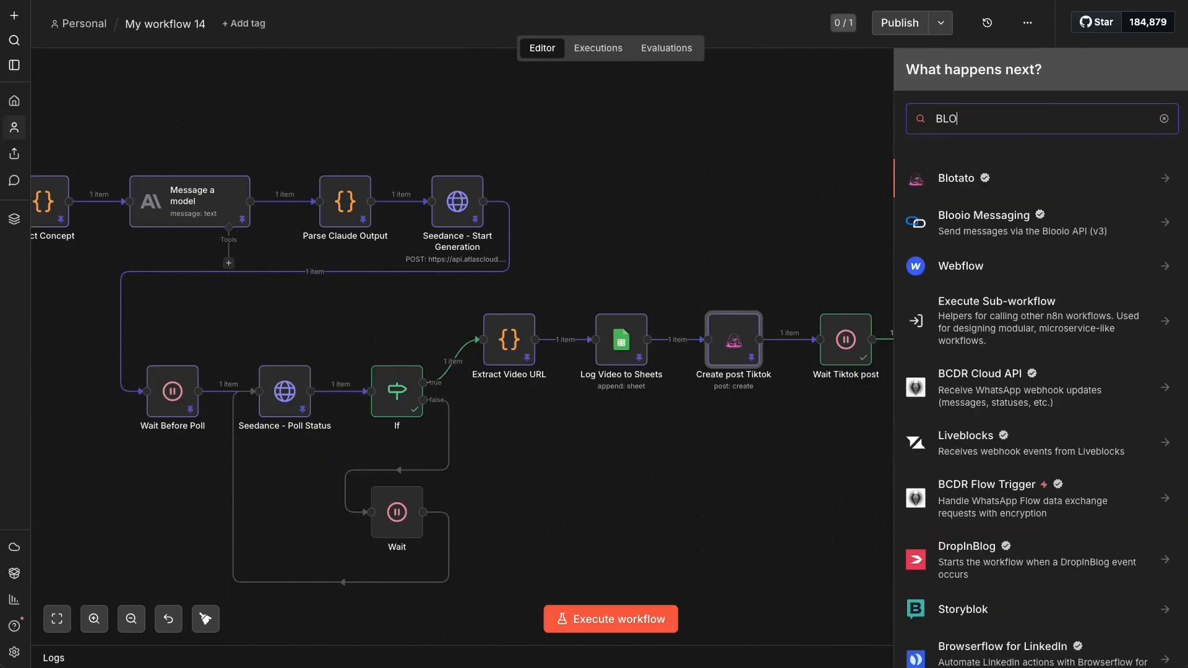
pyautogui.press('Return')
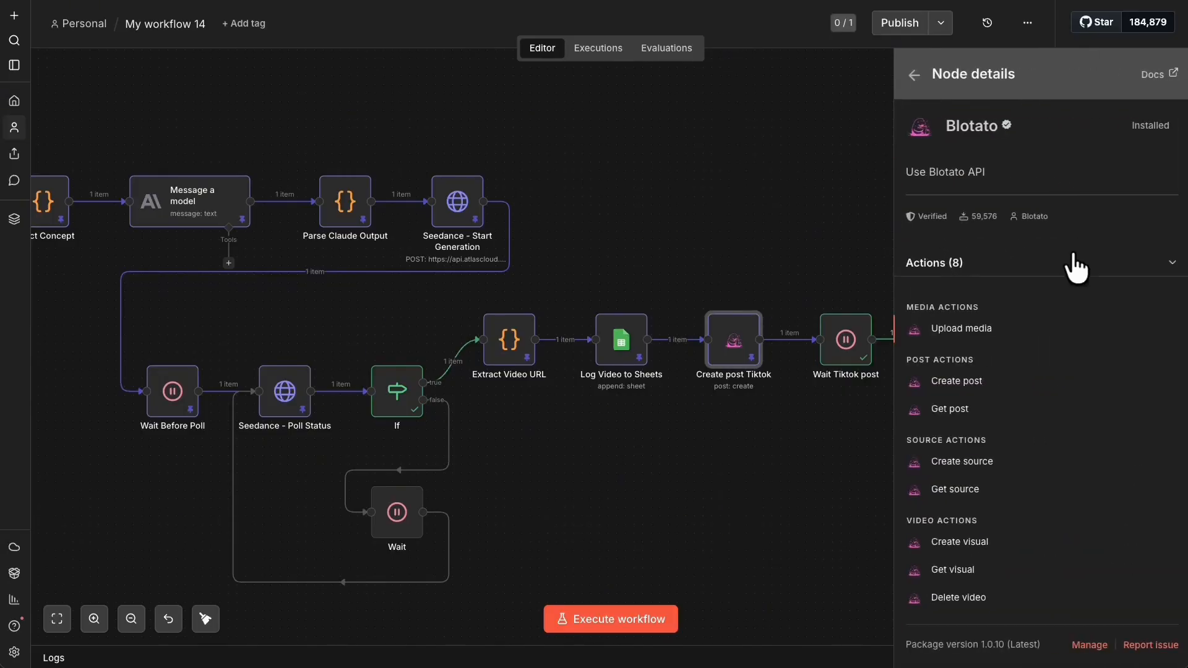
pyautogui.click(950, 408)
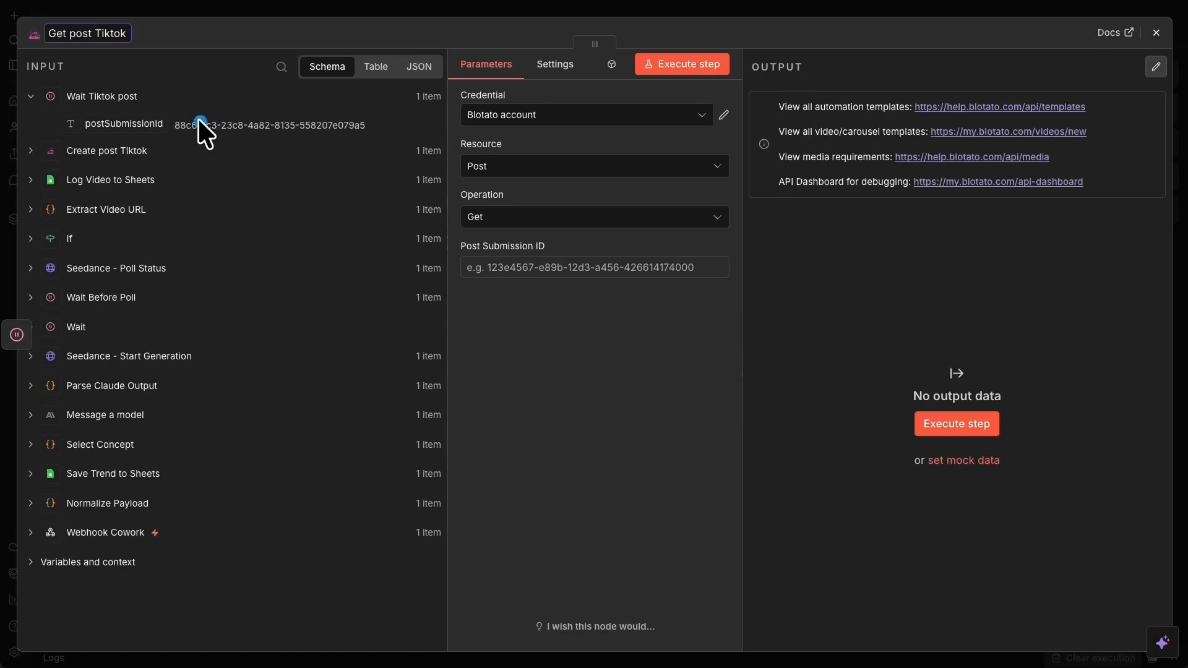
pyautogui.moveTo(138, 122); pyautogui.dragTo(530, 267)
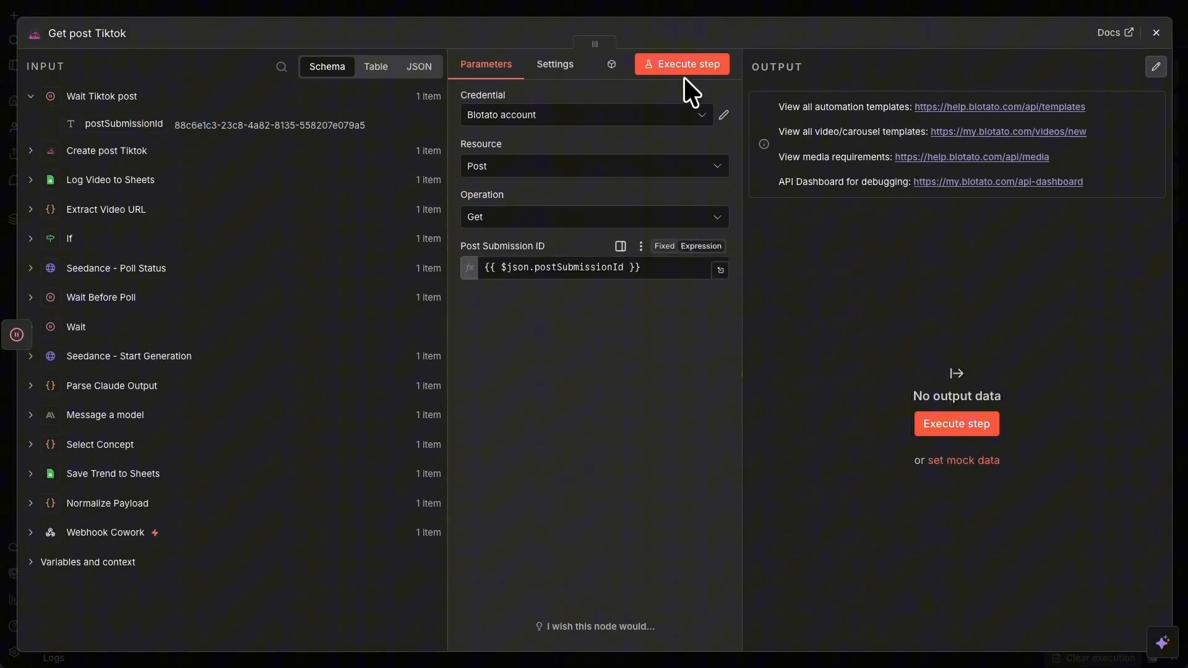
pyautogui.click(686, 67)
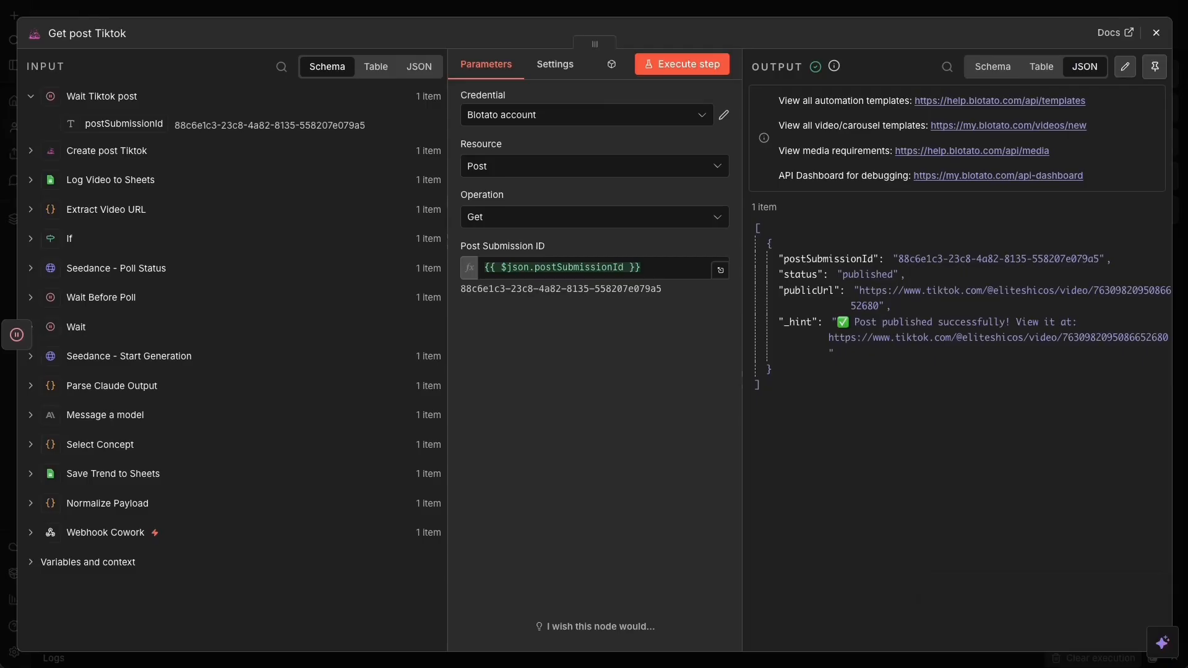
# - Pin the output data of the Wait Tiktok post and Get post Tiktok nodes
pyautogui.click(864, 15)
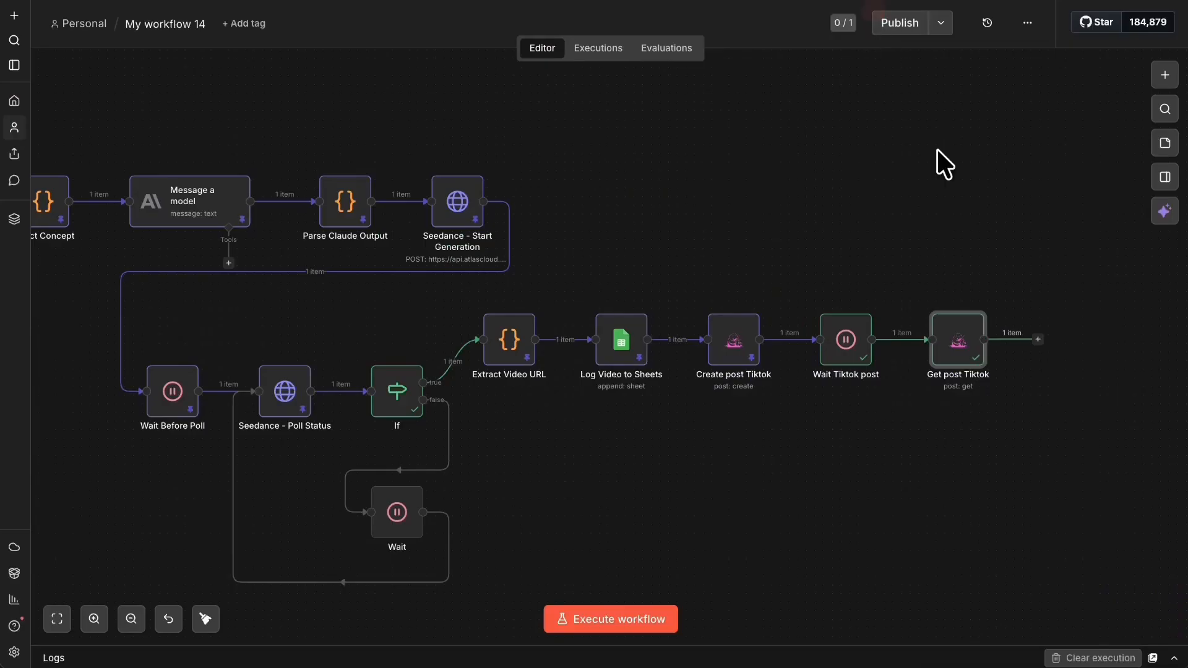
pyautogui.rightClick(862, 351)
pyautogui.click(897, 473)
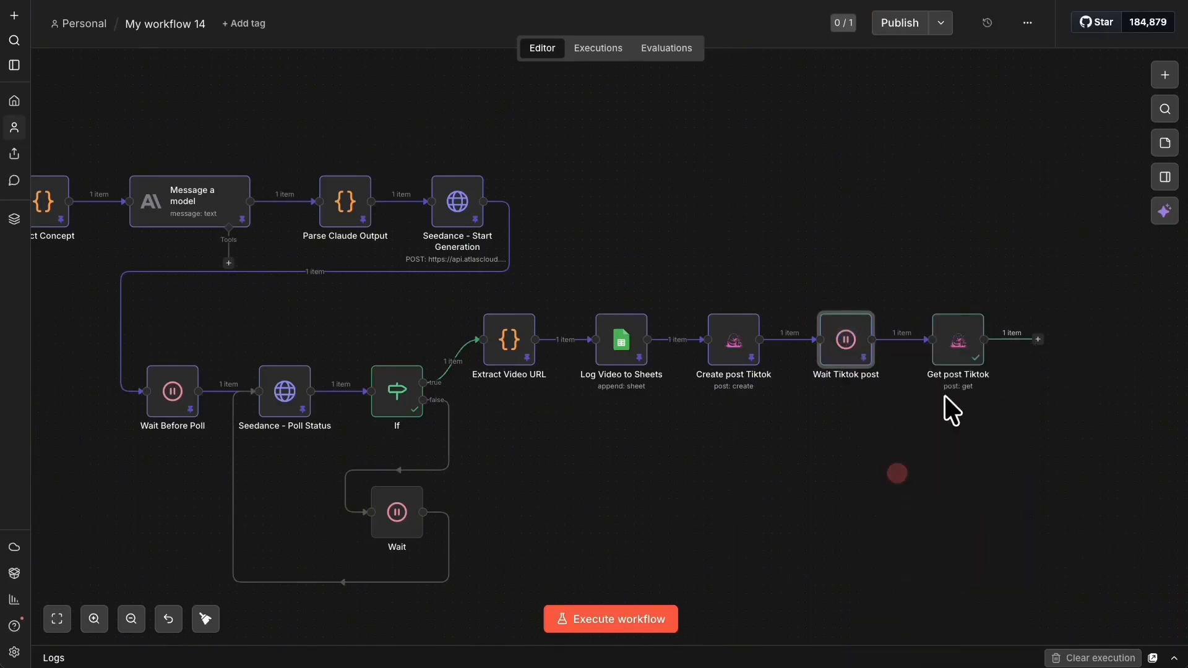
pyautogui.rightClick(955, 345)
pyautogui.click(992, 471)
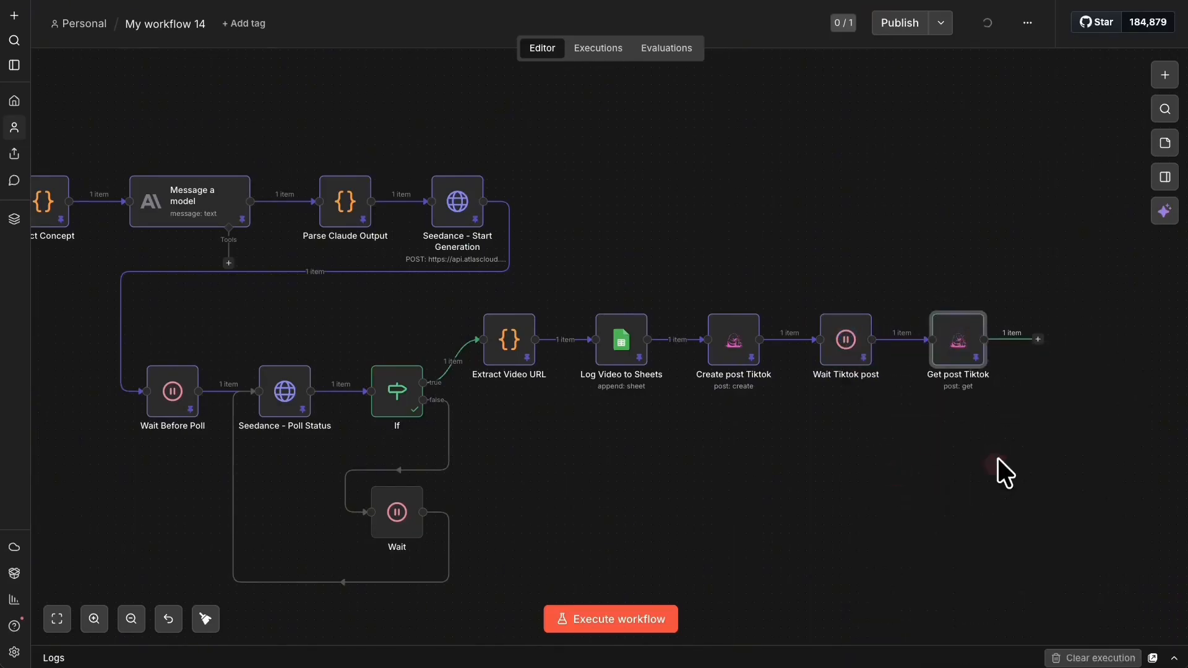
# - Add a Google Sheets Update row in sheet step targeting n8n - Trend Detector's productions sheet
pyautogui.click(1037, 340)
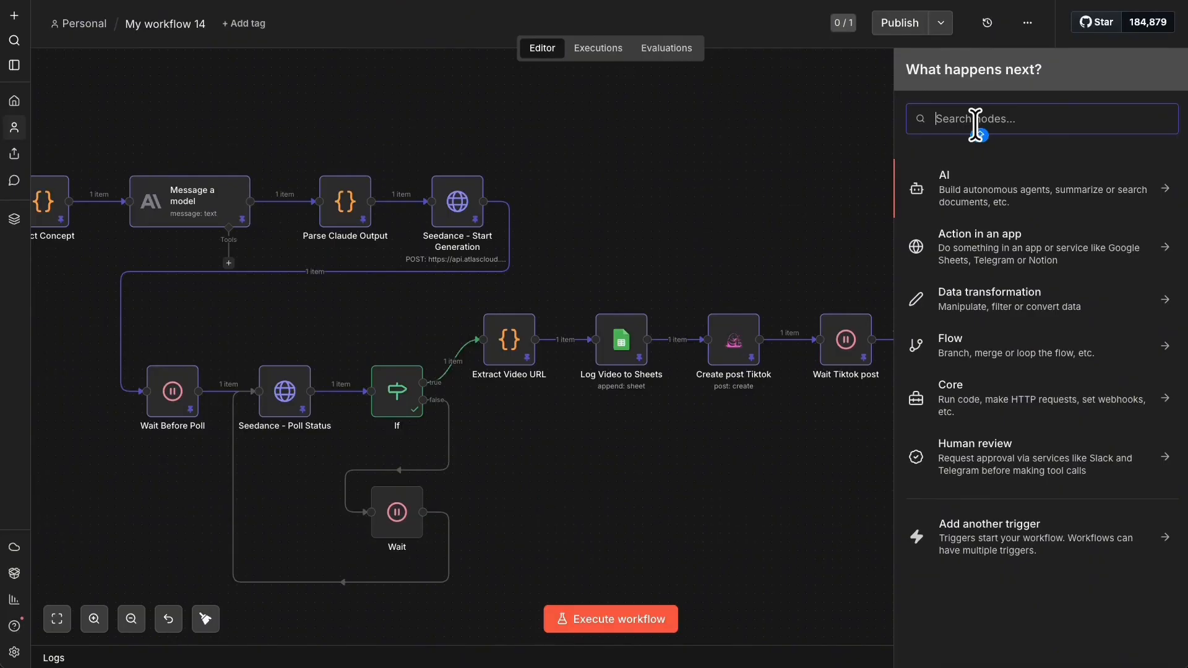
pyautogui.write('SHETT')
pyautogui.press('BackSpace')
pyautogui.press('BackSpace')
pyautogui.press('BackSpace')
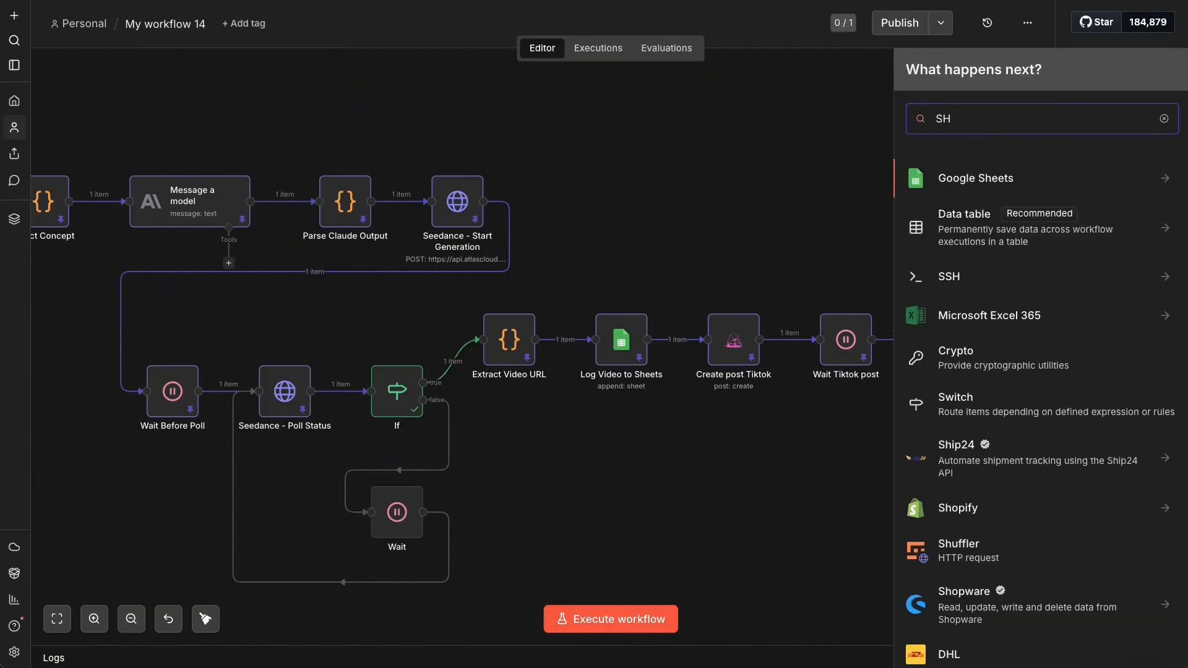
pyautogui.click(996, 179)
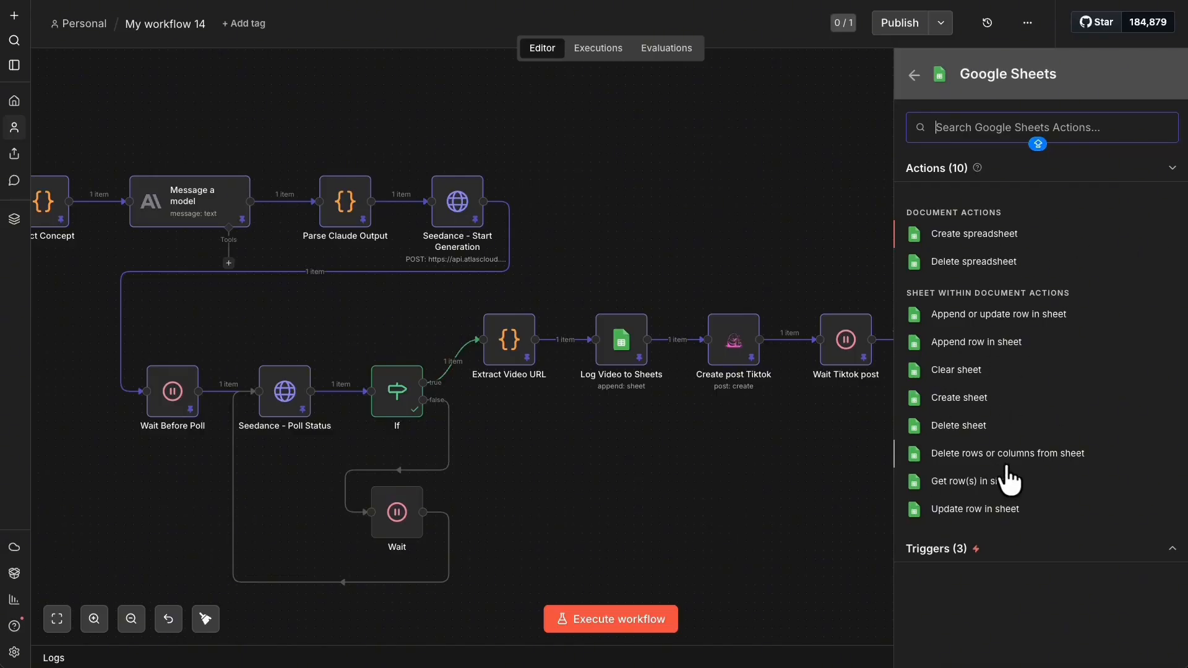
pyautogui.click(970, 508)
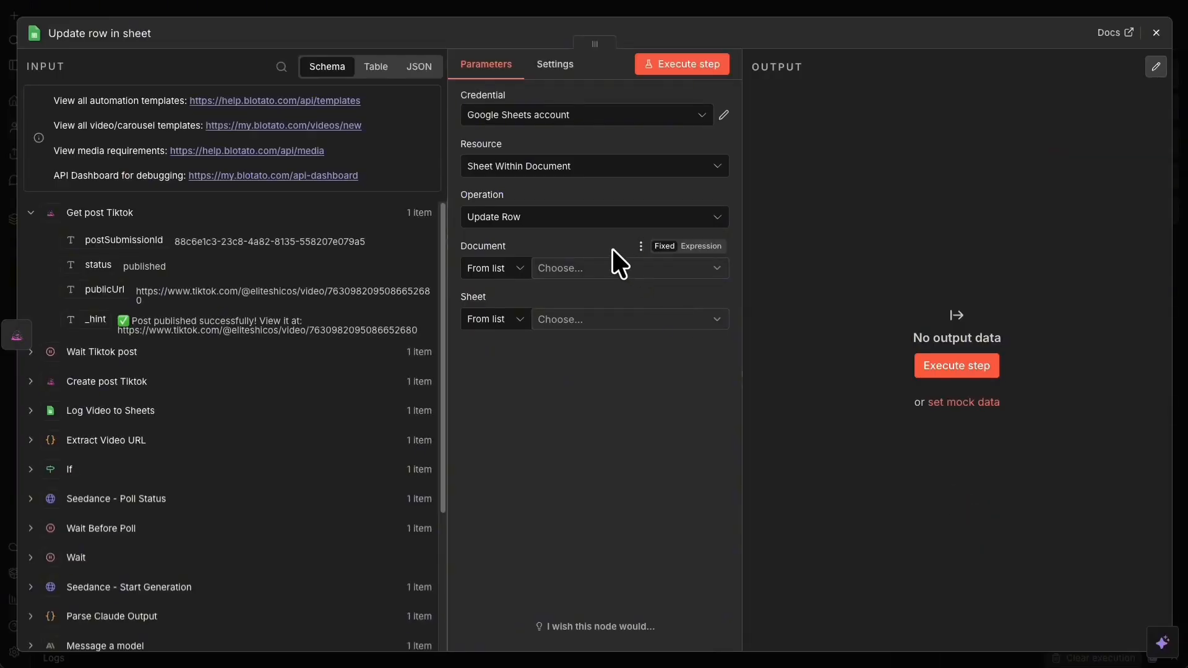
pyautogui.click(587, 270)
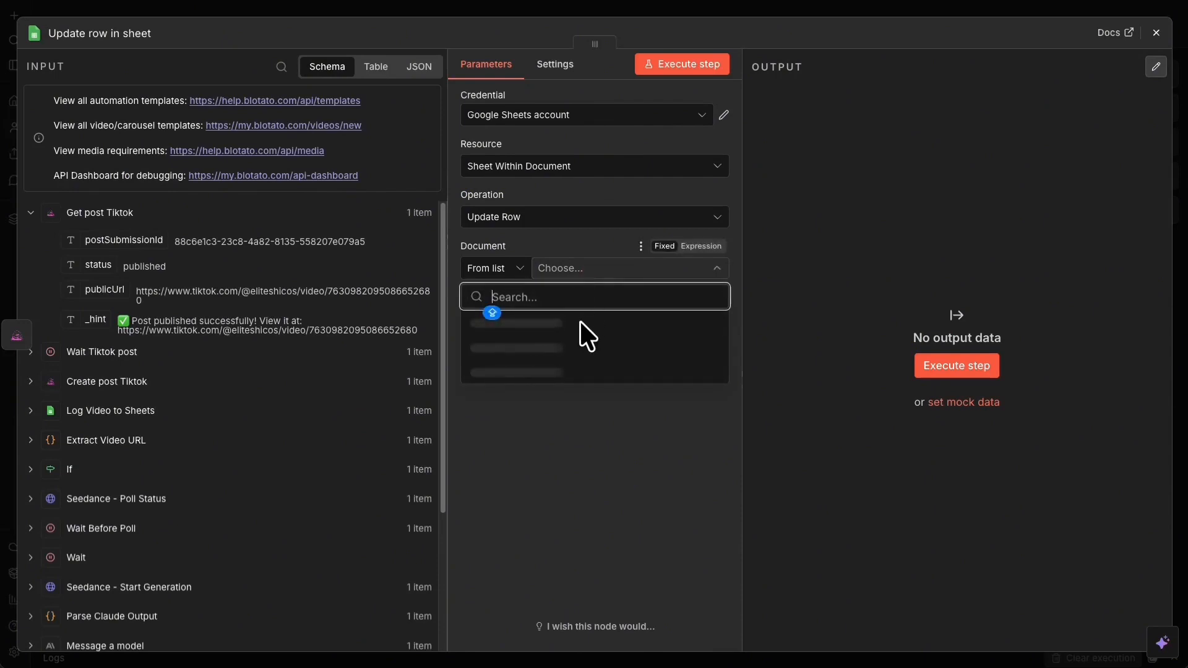
pyautogui.click(576, 346)
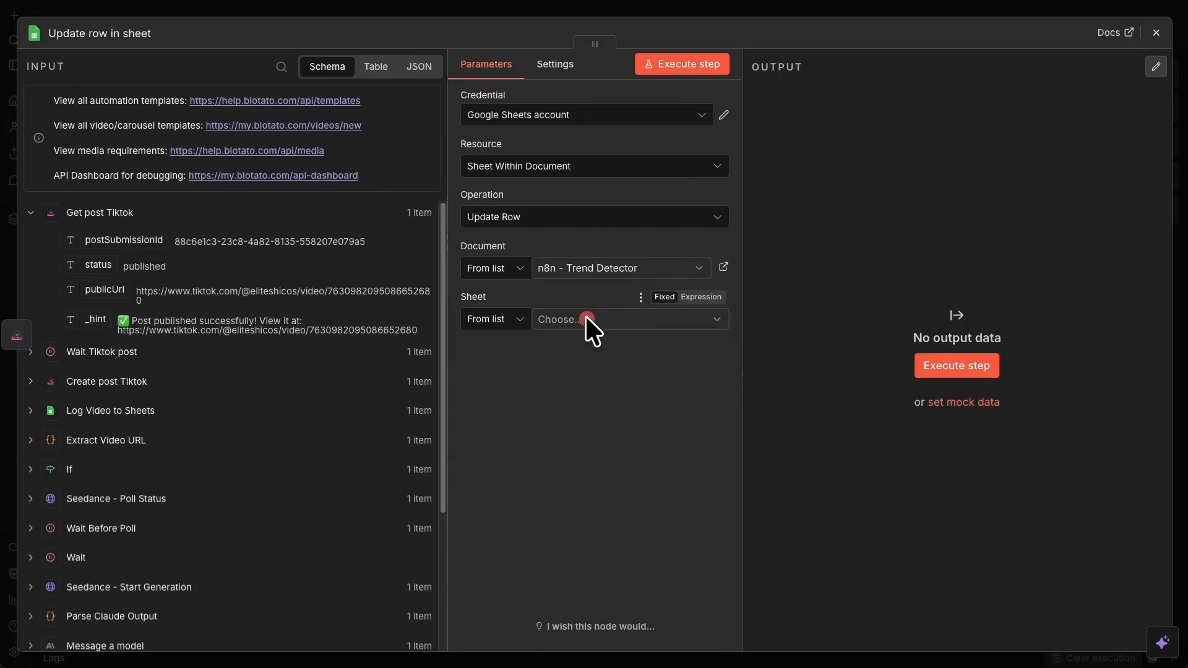
pyautogui.click(587, 318)
pyautogui.click(547, 371)
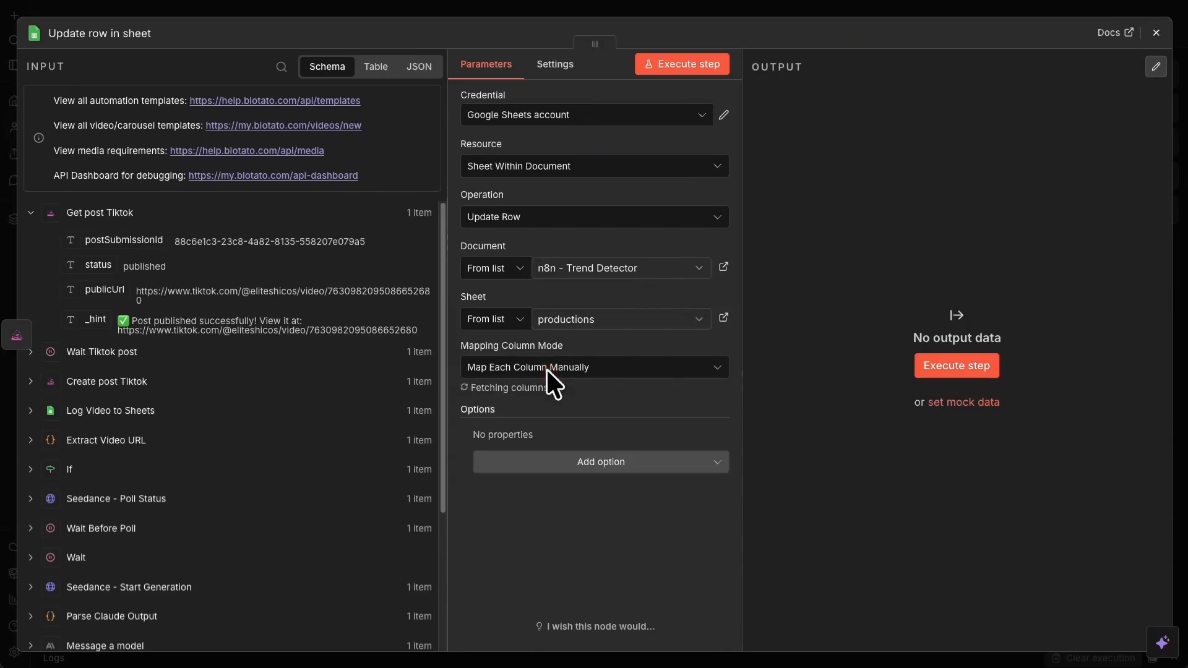
pyautogui.scroll(-5, 583, 371)
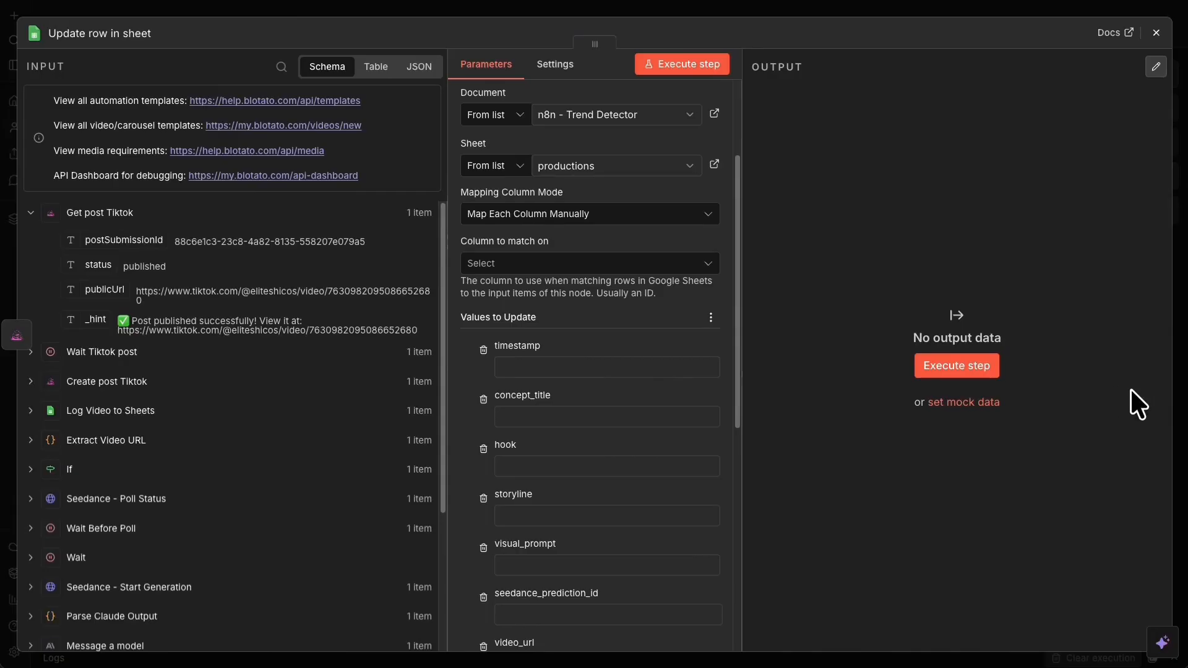
# - Map seedance_prediction_id from Log Video to Sheets into the matching column
pyautogui.scroll(-2, 533, 440)
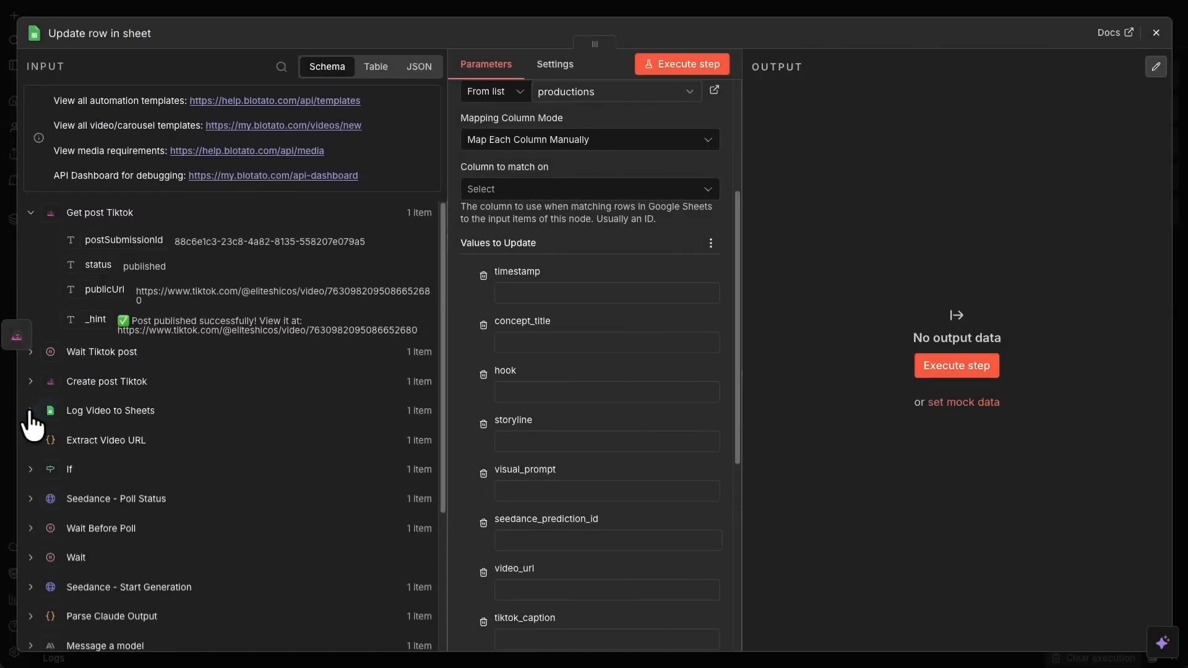
pyautogui.click(30, 411)
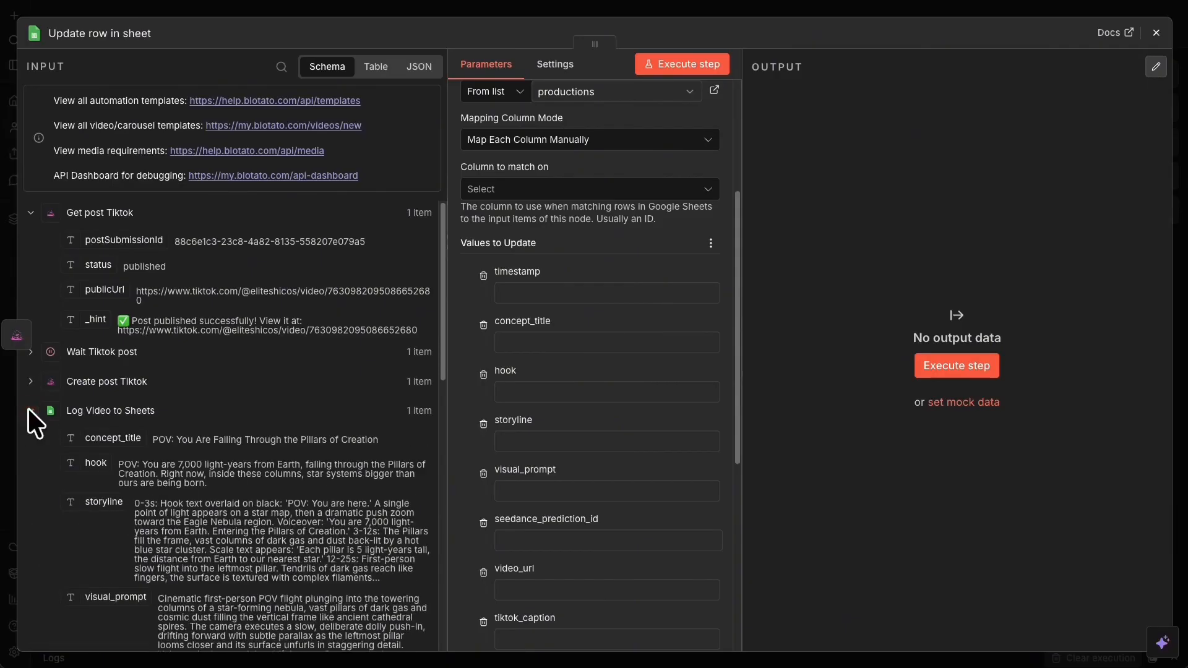
pyautogui.scroll(-3, 119, 419)
pyautogui.moveTo(170, 532); pyautogui.dragTo(562, 540)
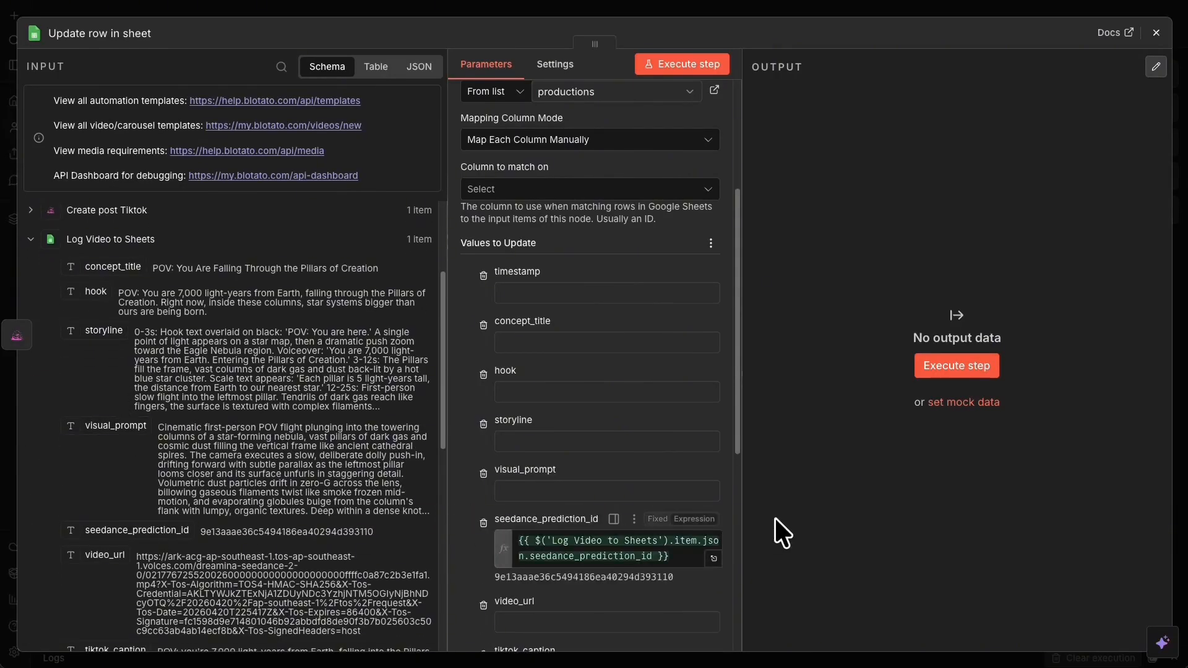
# - Fill tiktok_post_status with the pasted published/failed expression
pyautogui.scroll(-1, 426, 501)
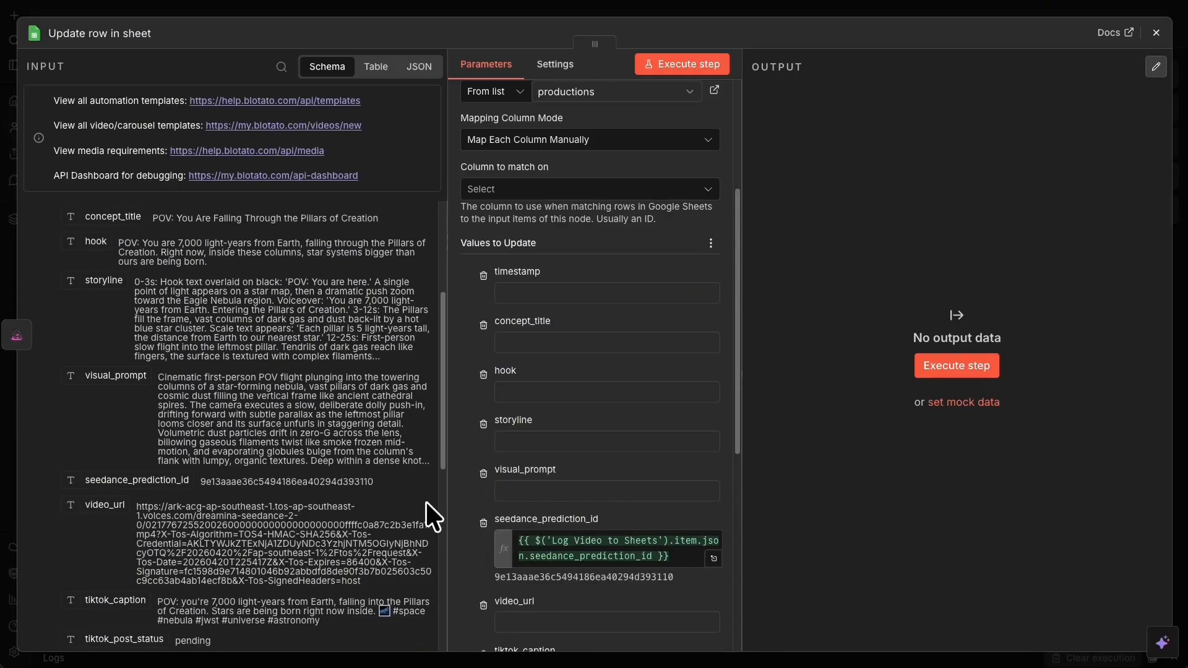
pyautogui.scroll(-2, 584, 538)
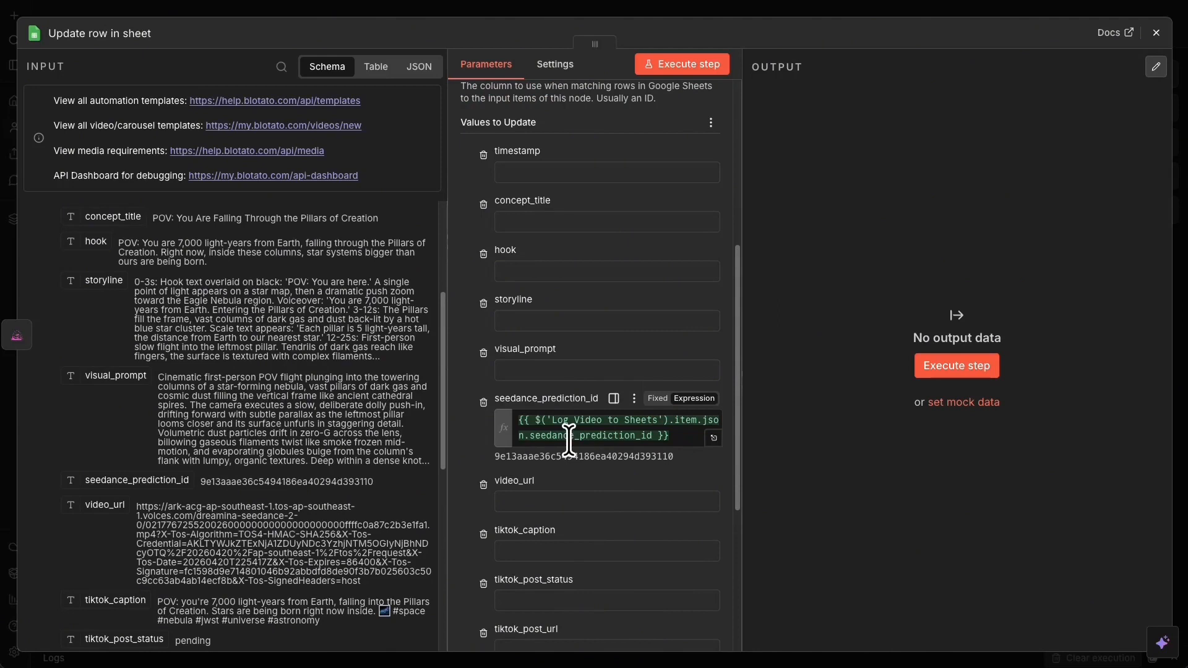
pyautogui.scroll(-2, 569, 440)
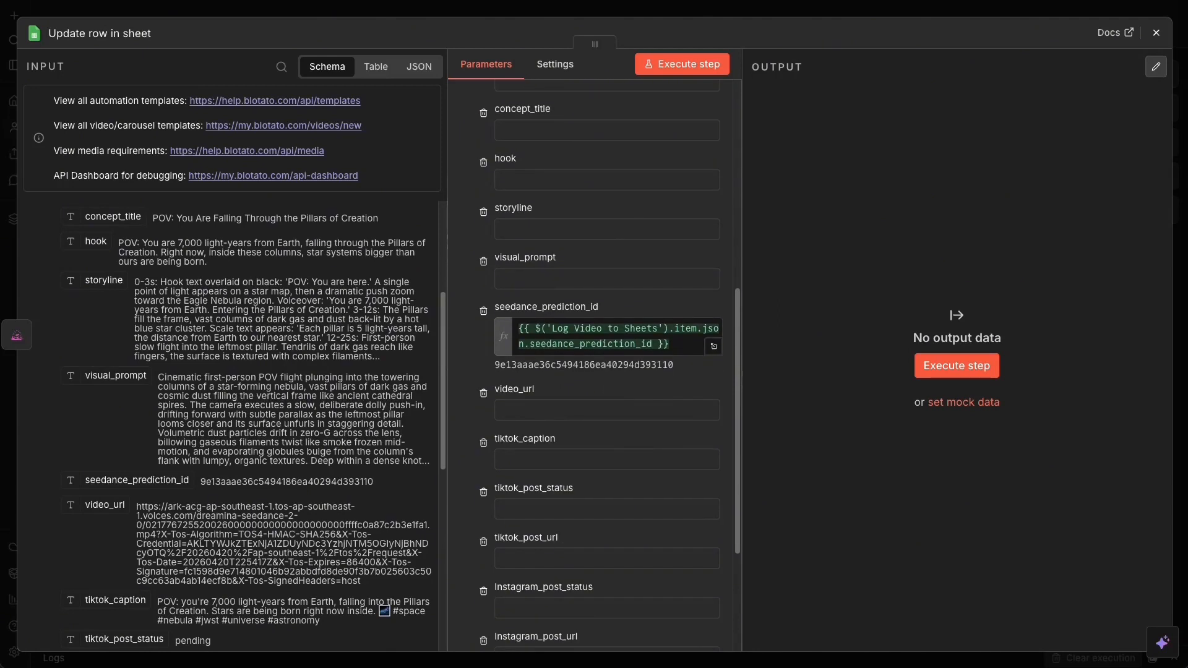
pyautogui.click(638, 507)
pyautogui.write("{{ $json.error ? 'failed' : 'published' }}")
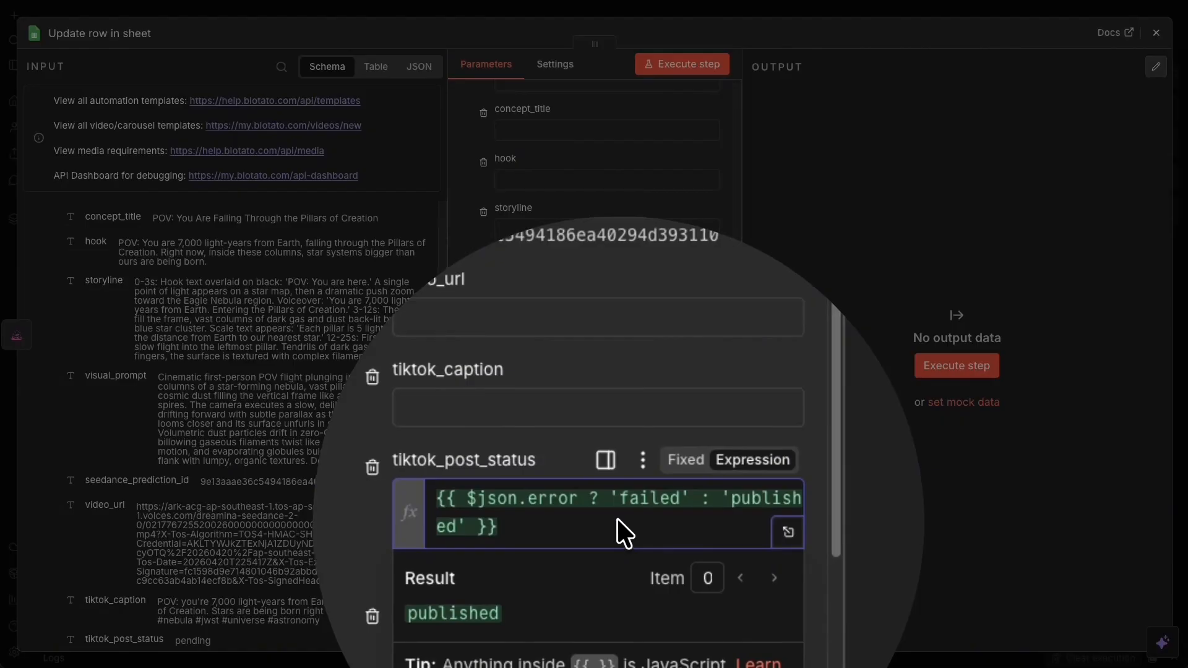
pyautogui.click(624, 511)
pyautogui.click(466, 468)
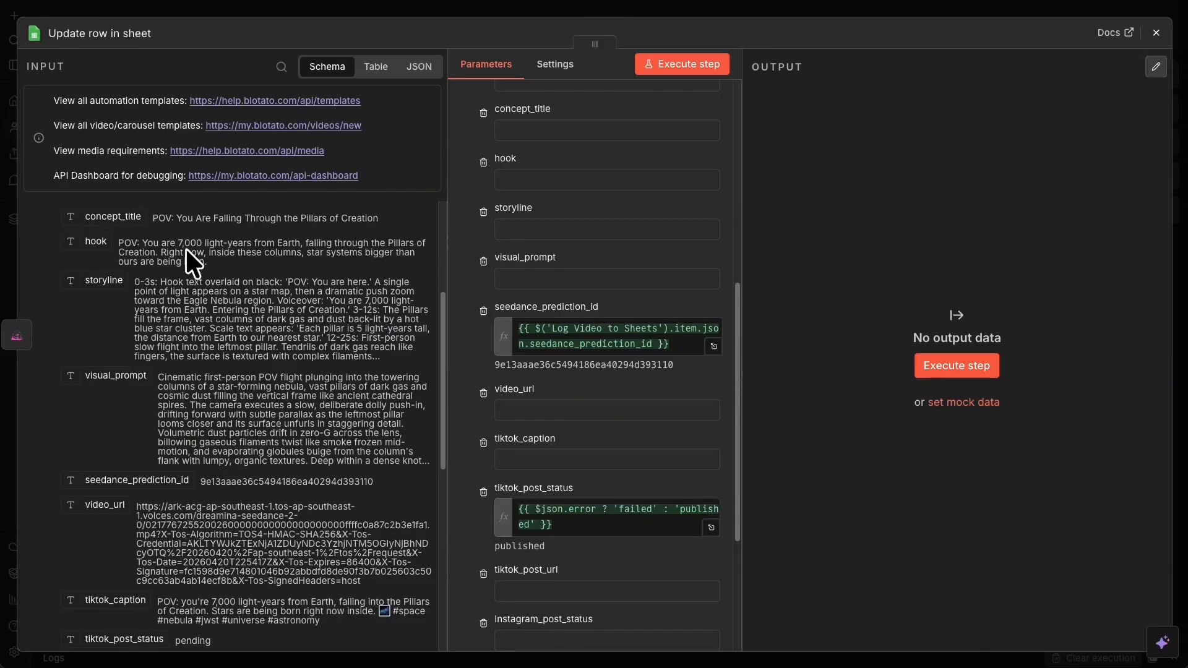
# - Map publicUrl into the tiktok_post_url column
pyautogui.scroll(-1, 244, 310)
pyautogui.scroll(4, 247, 311)
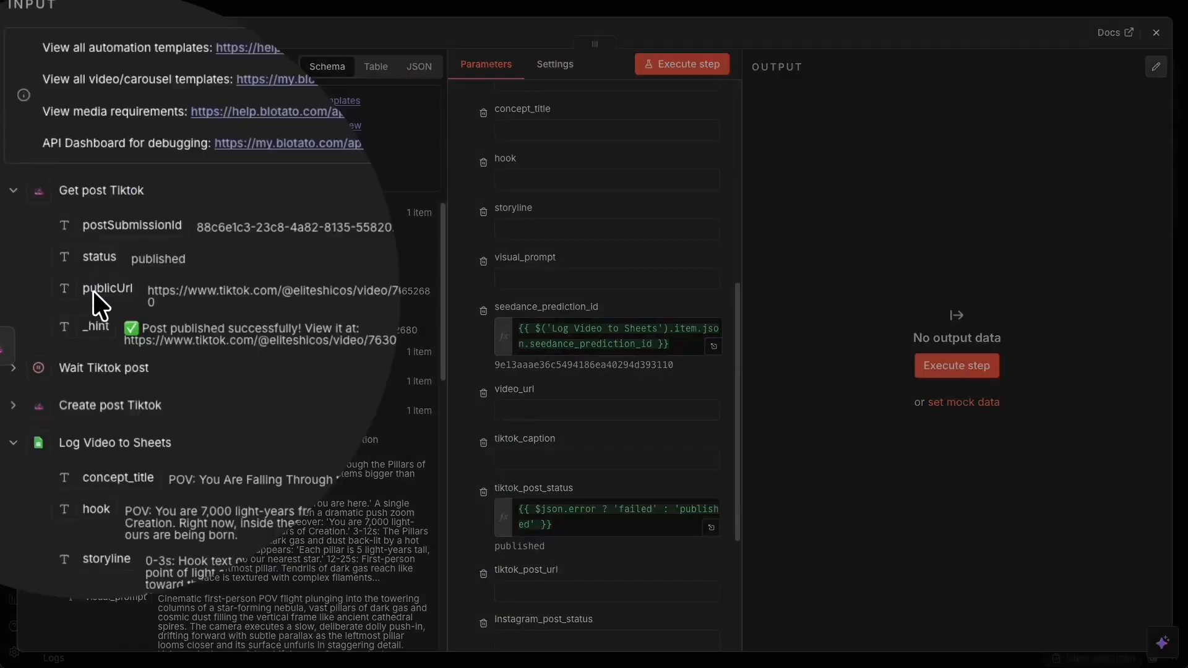
pyautogui.click(94, 291)
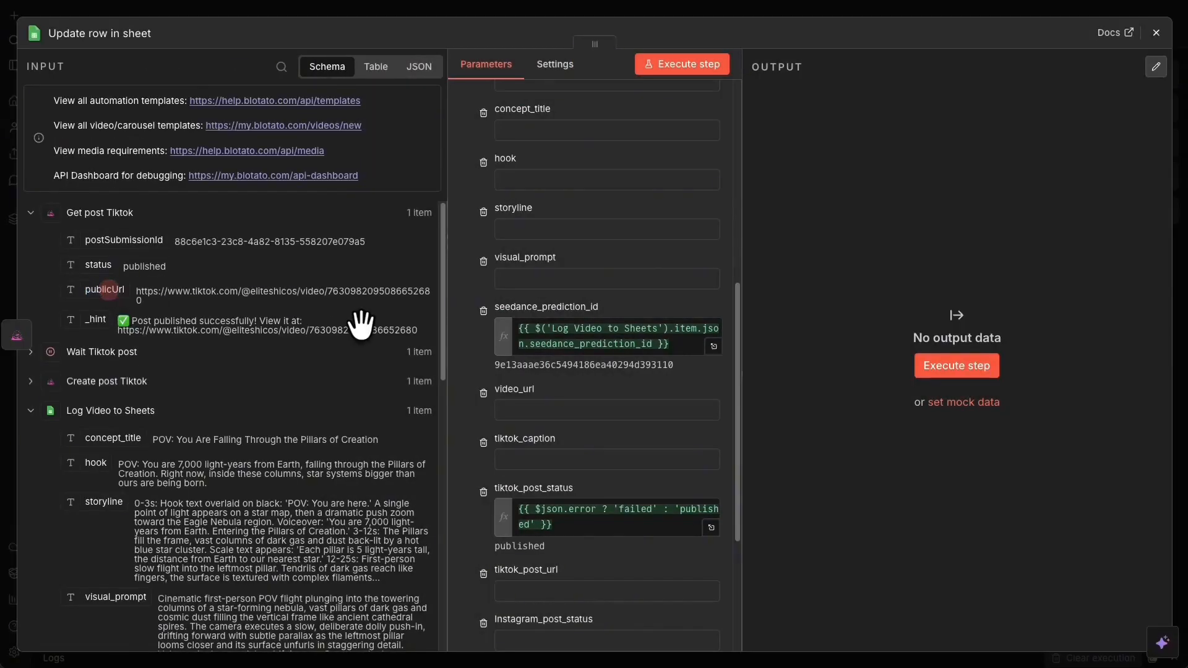
pyautogui.moveTo(97, 290); pyautogui.dragTo(612, 600)
# - Remove the unused Instagram, caption, video, prompt, storyline, title, timestamp and hook columns
pyautogui.scroll(-3, 612, 600)
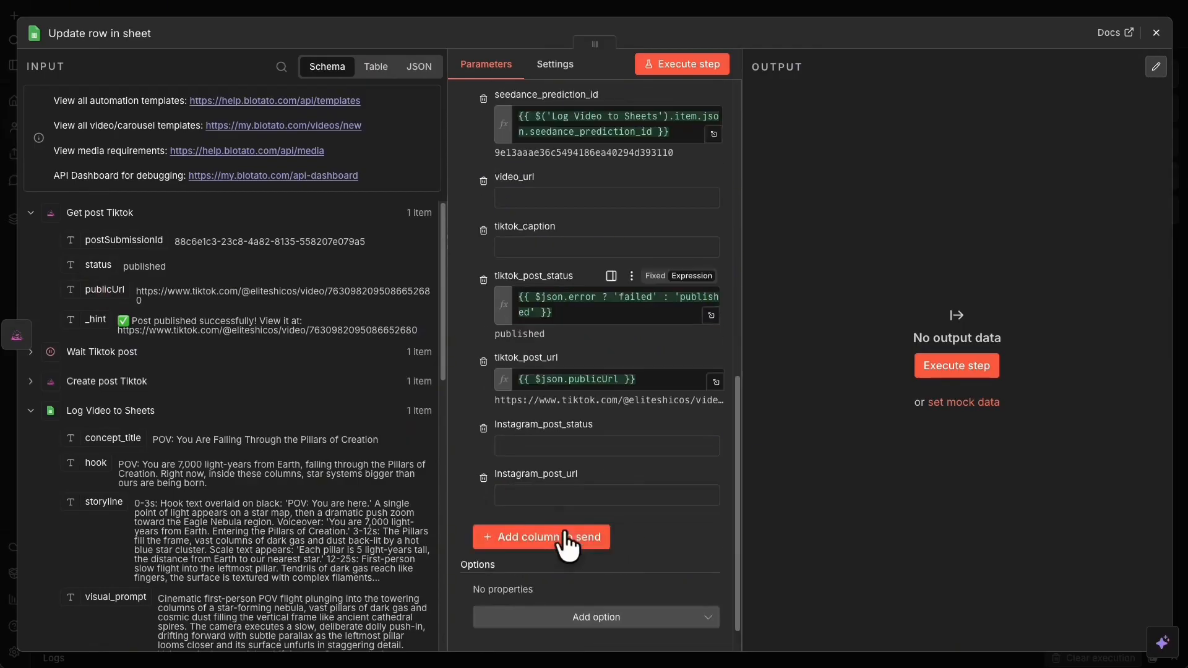
pyautogui.click(483, 429)
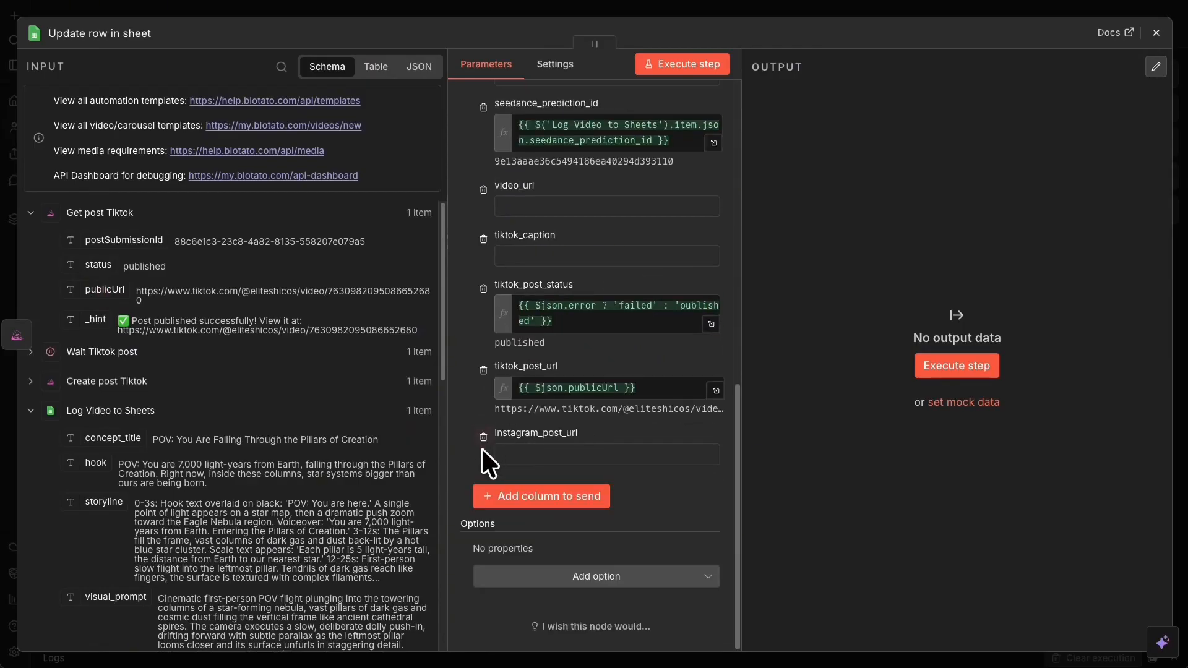
pyautogui.click(482, 430)
pyautogui.click(487, 294)
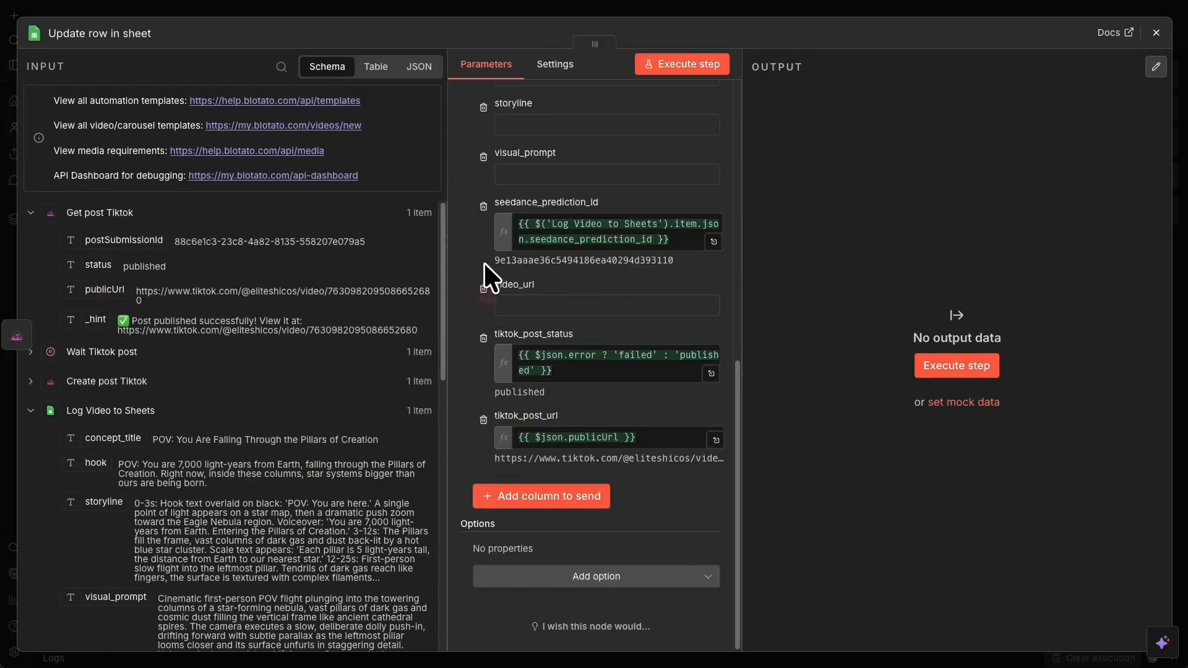
pyautogui.click(486, 288)
pyautogui.click(483, 254)
pyautogui.click(484, 208)
pyautogui.click(484, 155)
pyautogui.click(483, 156)
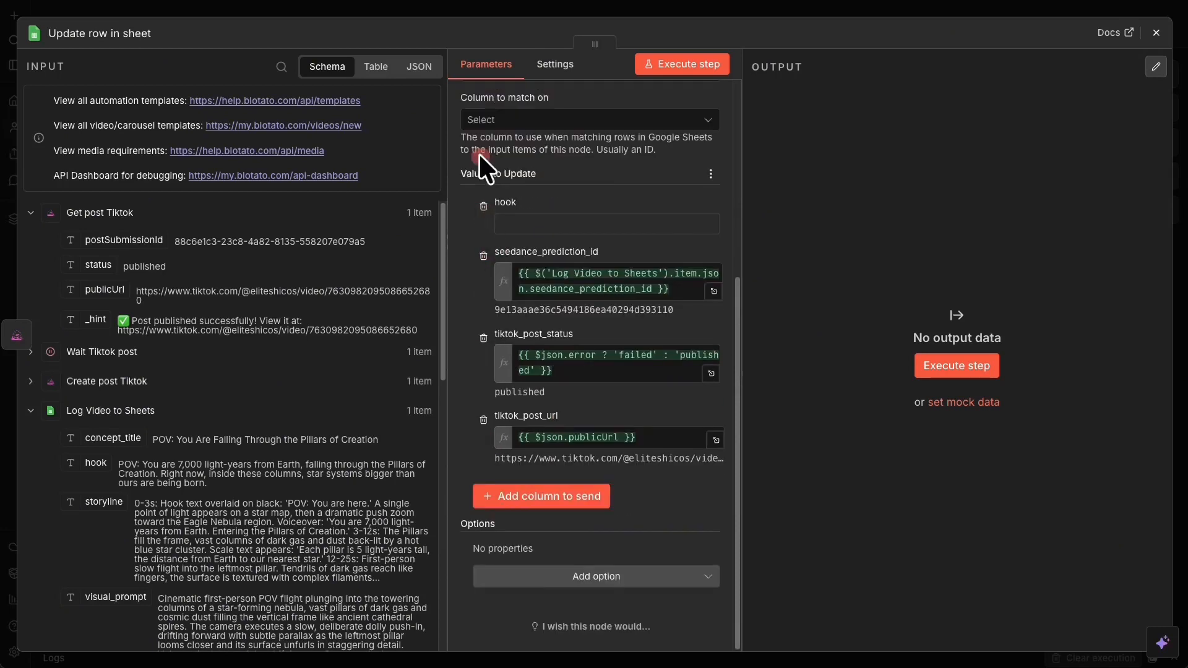
pyautogui.click(483, 206)
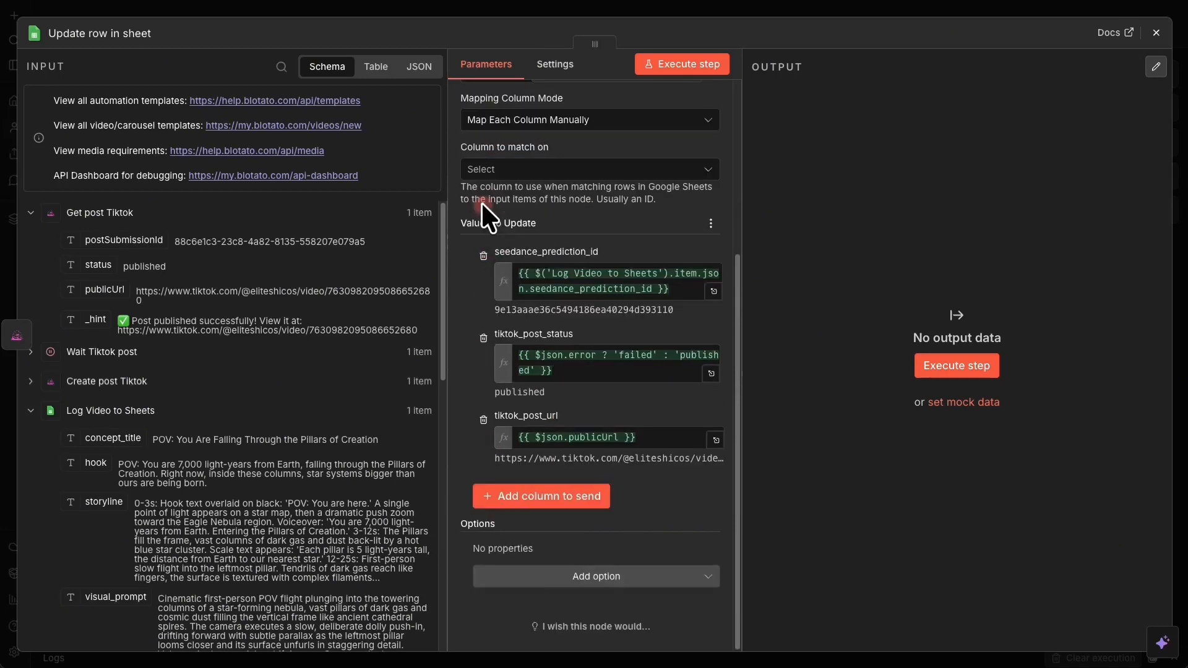
# - Match rows on seedance_prediction_id, rerun the update, and check the productions sheet
pyautogui.click(708, 63)
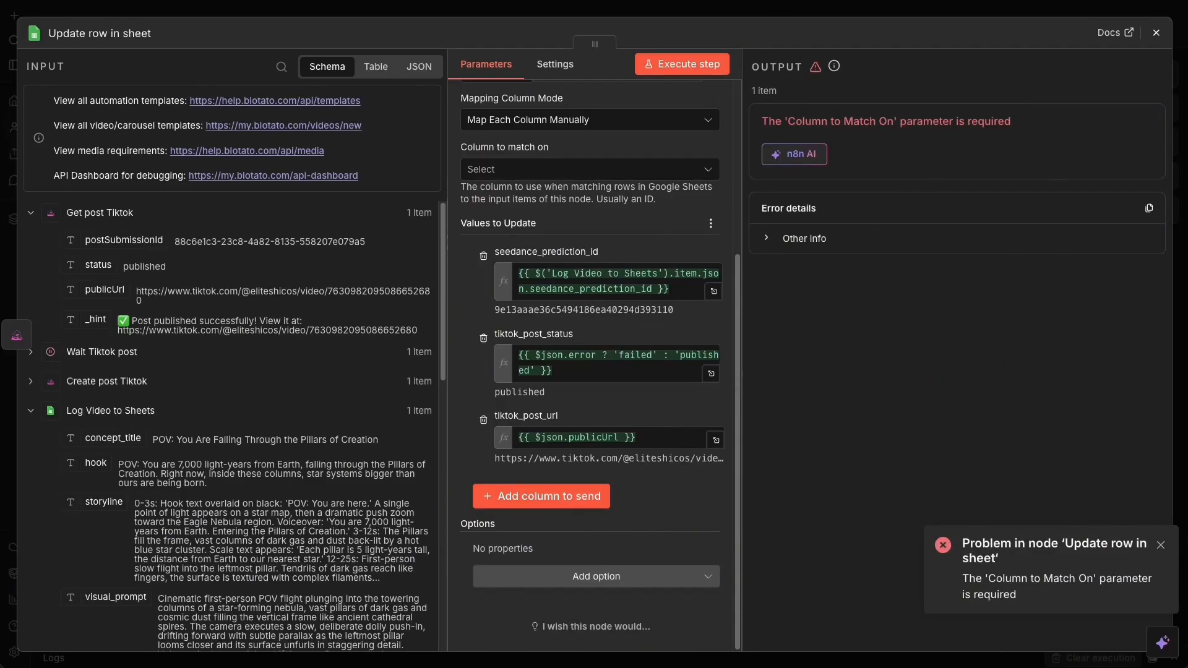
pyautogui.scroll(2, 577, 253)
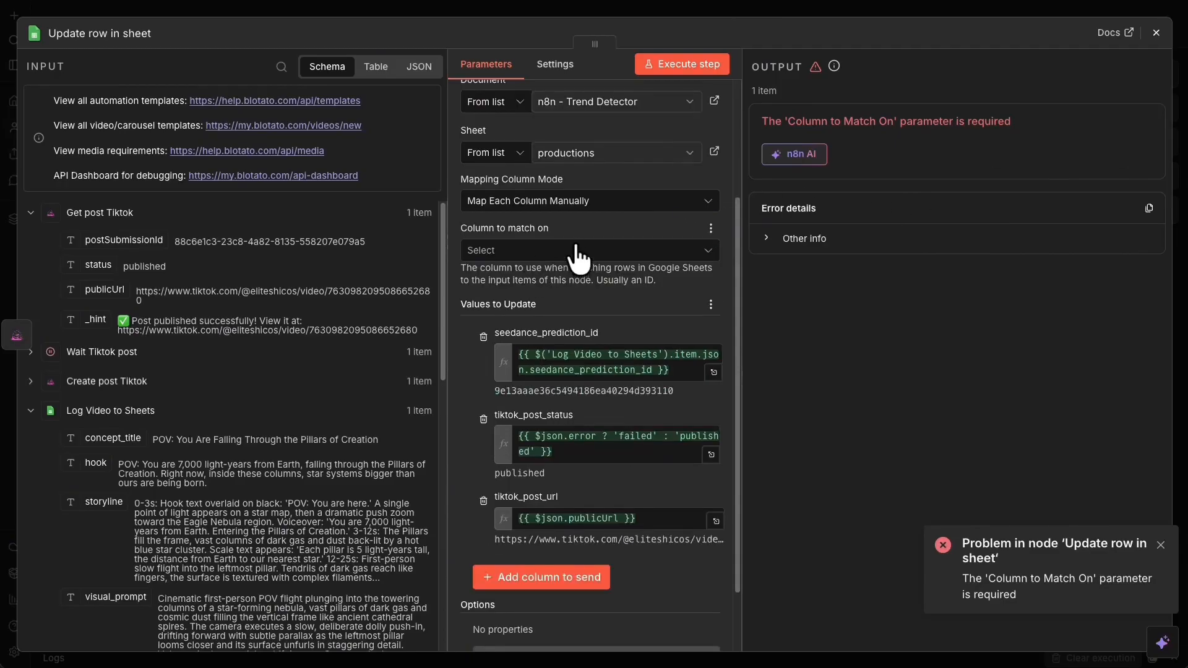
pyautogui.click(598, 249)
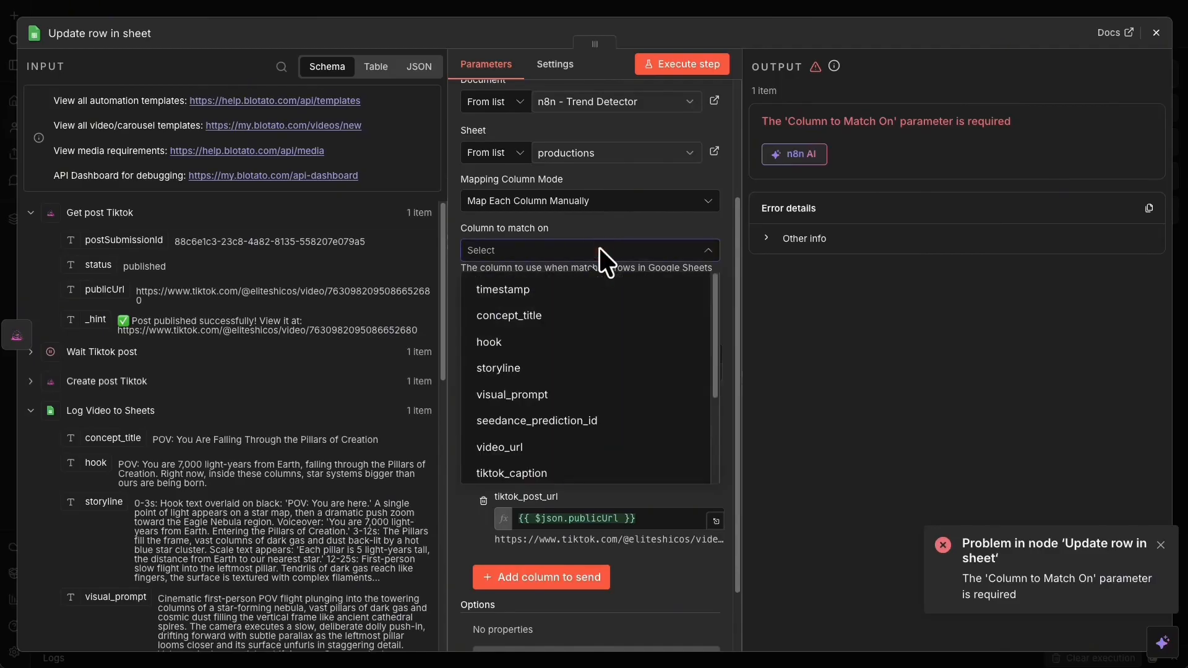
pyautogui.scroll(-2, 565, 346)
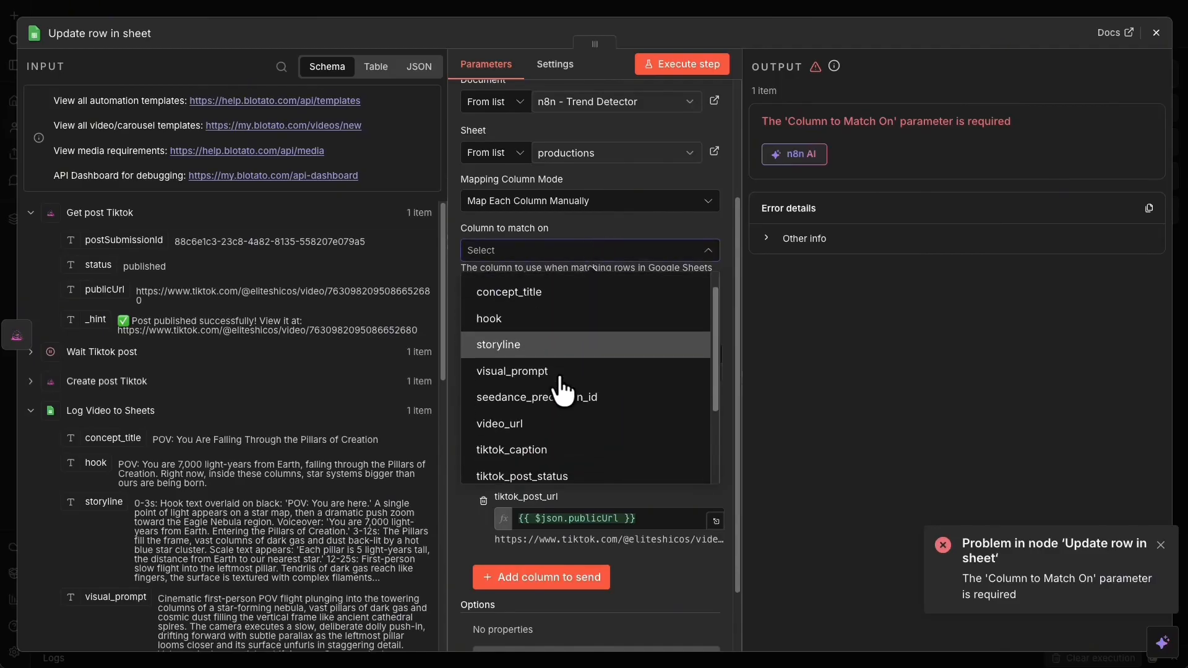
pyautogui.click(591, 372)
pyautogui.click(705, 67)
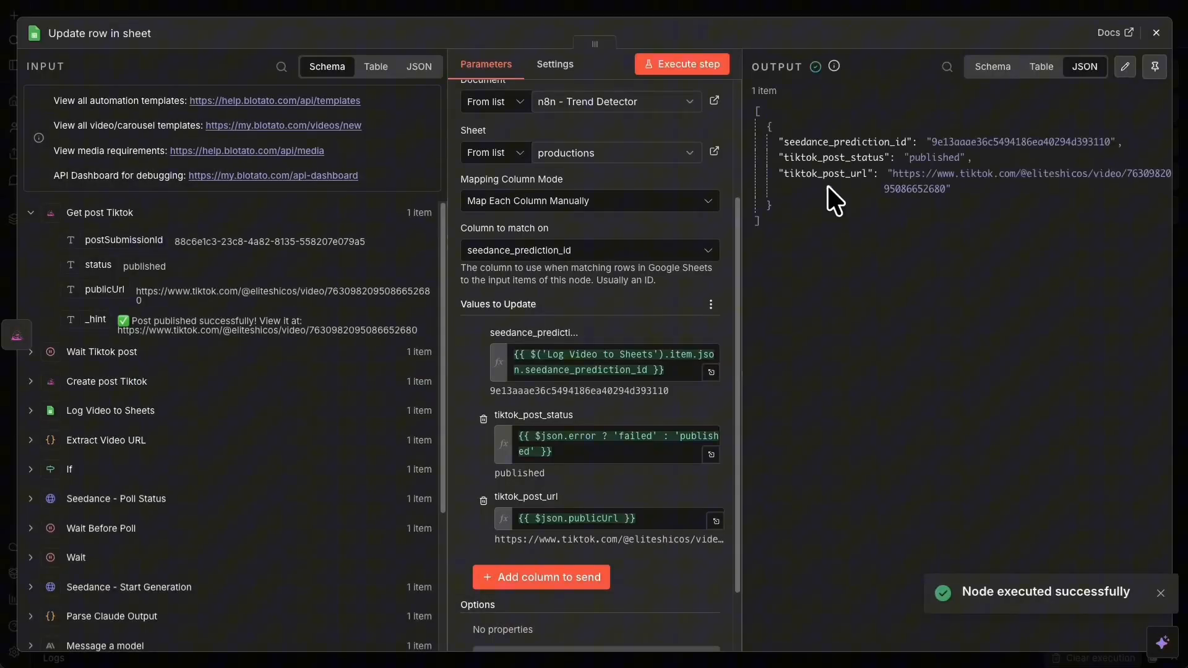
pyautogui.click(818, 13)
pyautogui.click(725, 0)
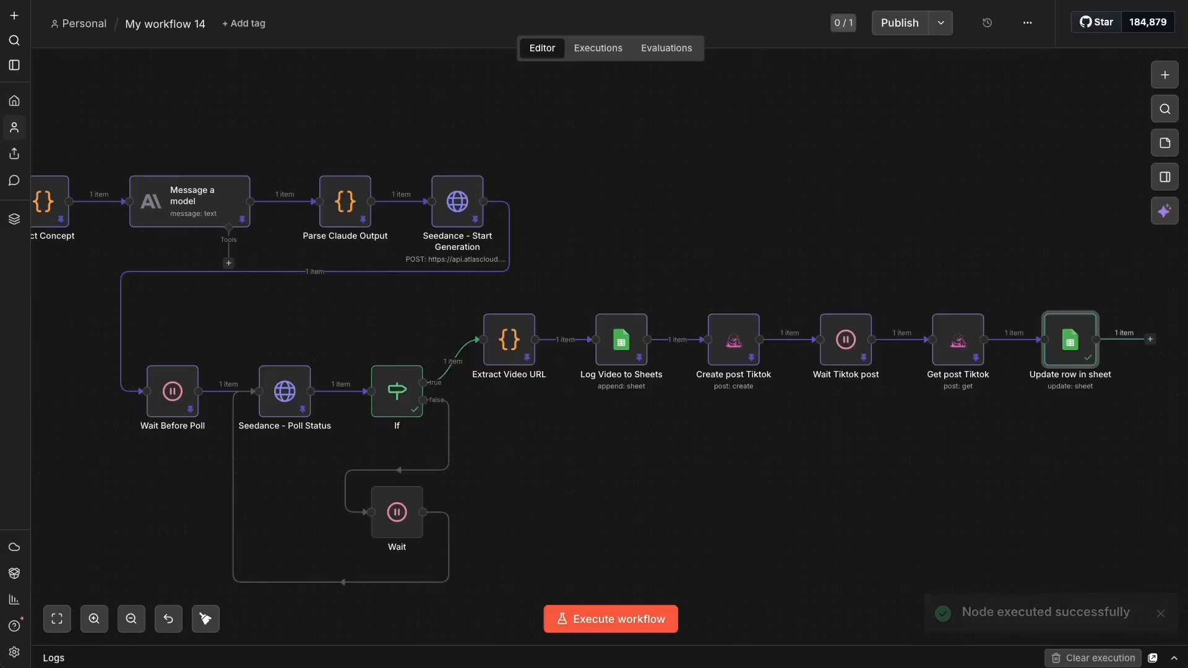
# - Pin Update row in sheet, then duplicate the four TikTok nodes into a row below
pyautogui.click(636, 3)
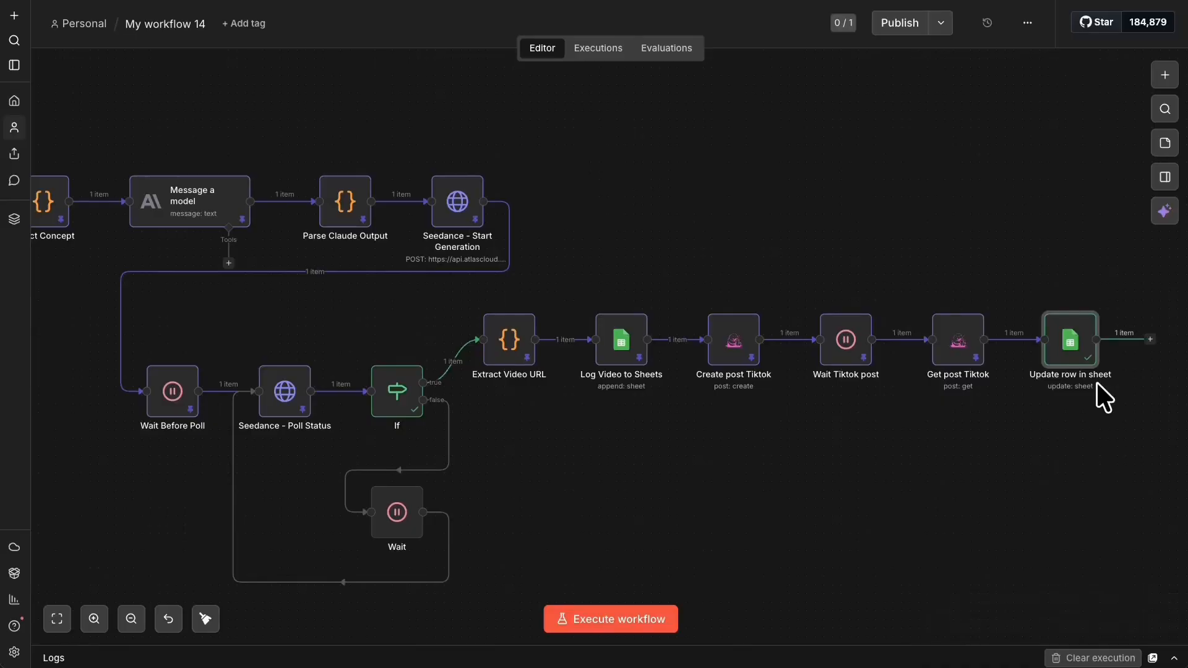
pyautogui.rightClick(1065, 339)
pyautogui.click(1044, 458)
pyautogui.moveTo(1116, 416); pyautogui.dragTo(699, 250)
pyautogui.hotkey('ctrl', 'c')
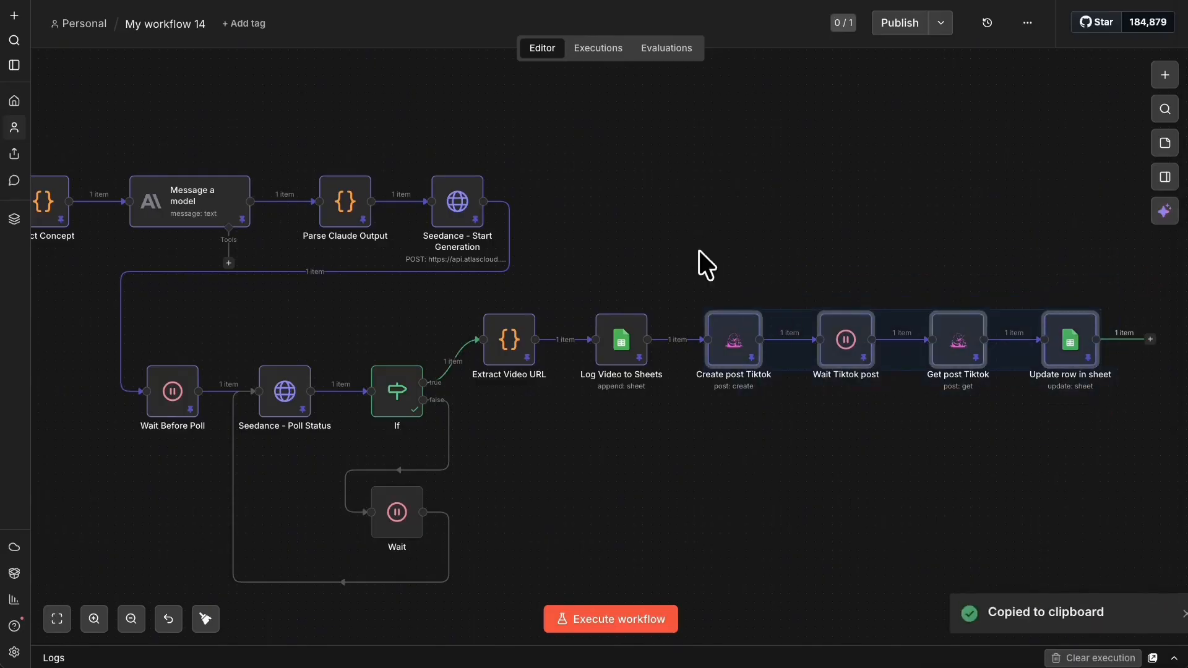
pyautogui.hotkey('ctrl', 'v')
pyautogui.moveTo(733, 355); pyautogui.dragTo(721, 449)
# - Unpin all four copied nodes and connect Log Video to Sheets to Create post Tiktok1
pyautogui.rightClick(721, 433)
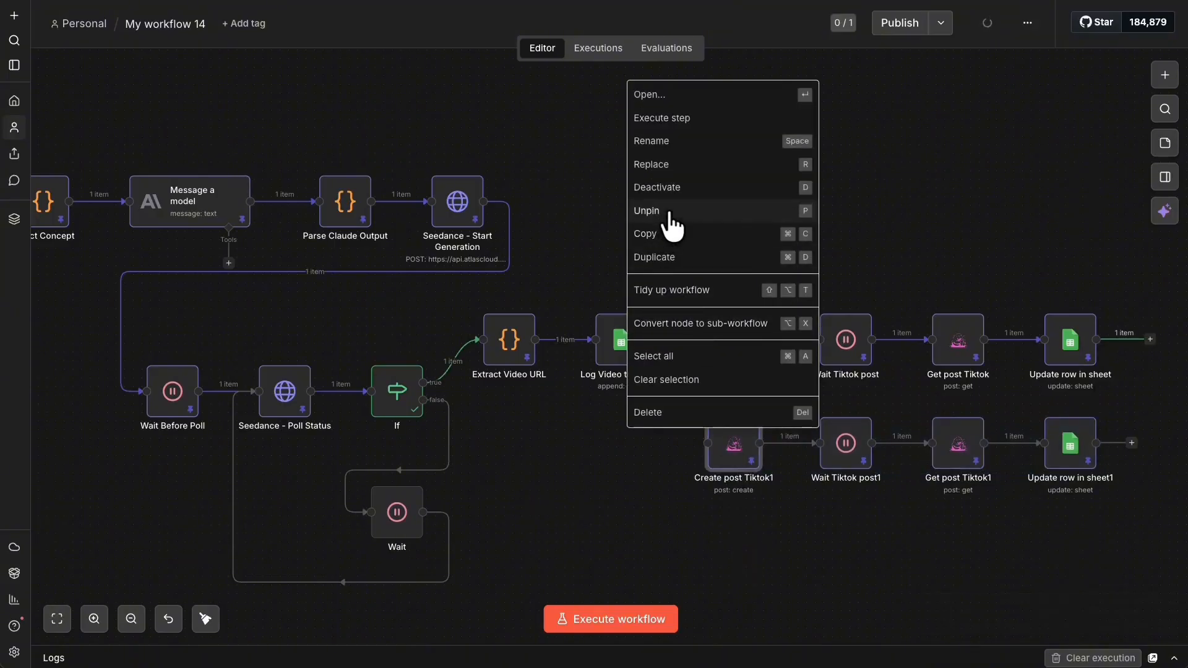
pyautogui.click(670, 212)
pyautogui.rightClick(818, 433)
pyautogui.click(770, 219)
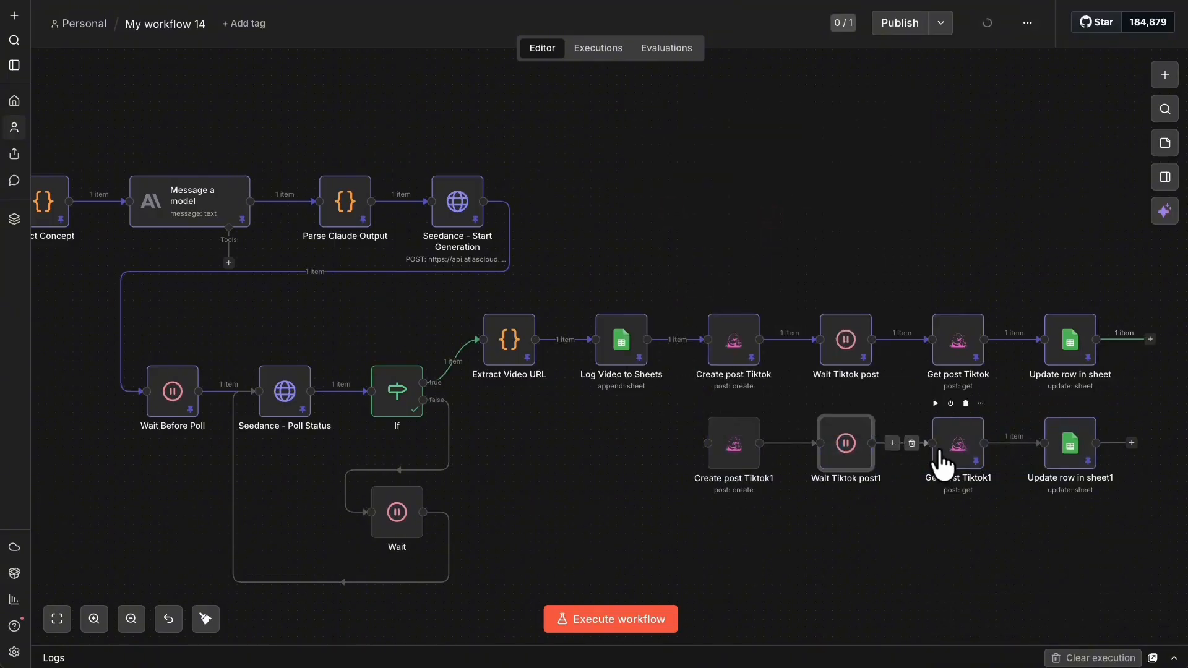
pyautogui.rightClick(940, 461)
pyautogui.click(898, 220)
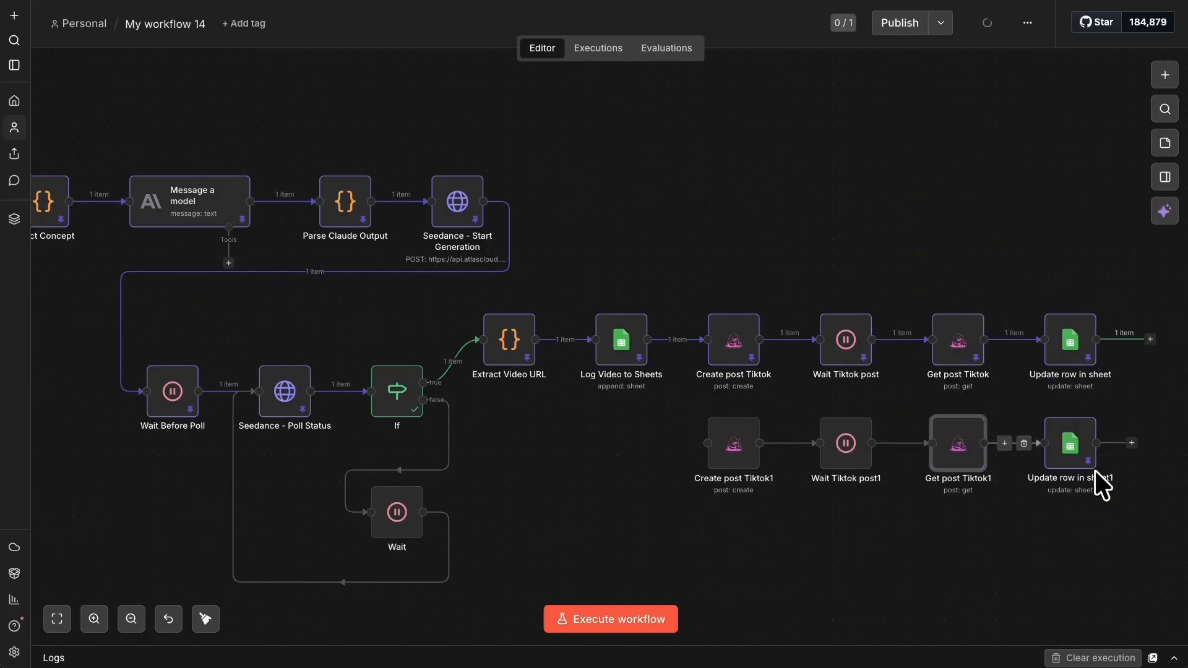
pyautogui.rightClick(1070, 448)
pyautogui.click(1008, 211)
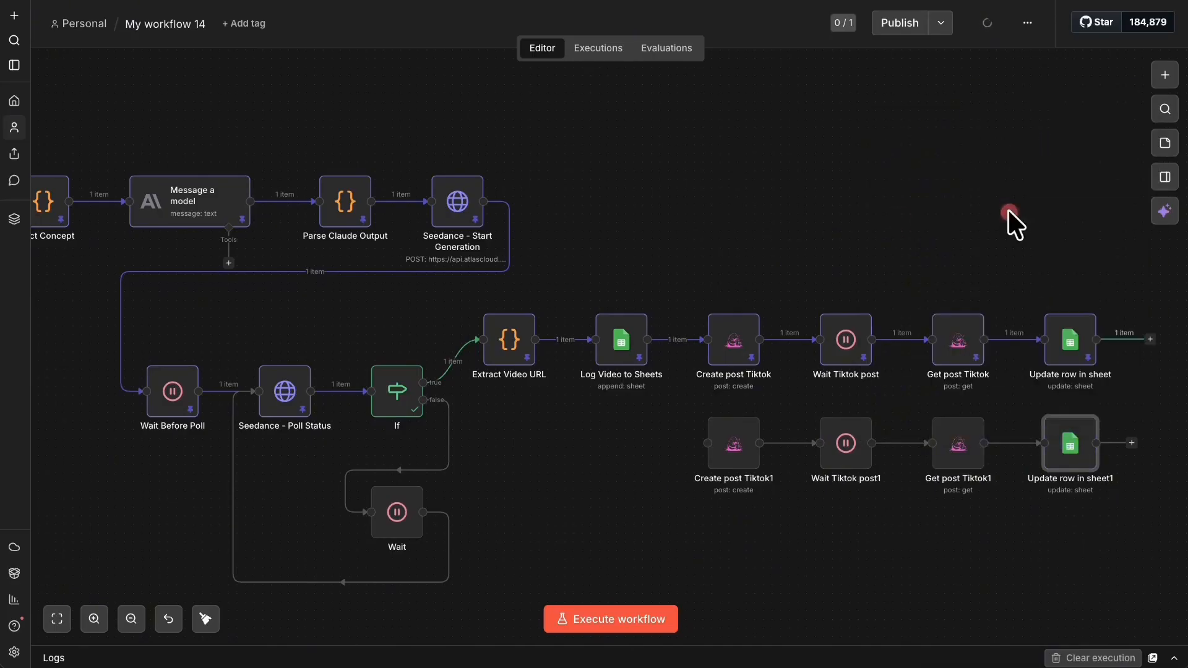
pyautogui.moveTo(648, 339); pyautogui.dragTo(703, 455)
pyautogui.rightClick(737, 433)
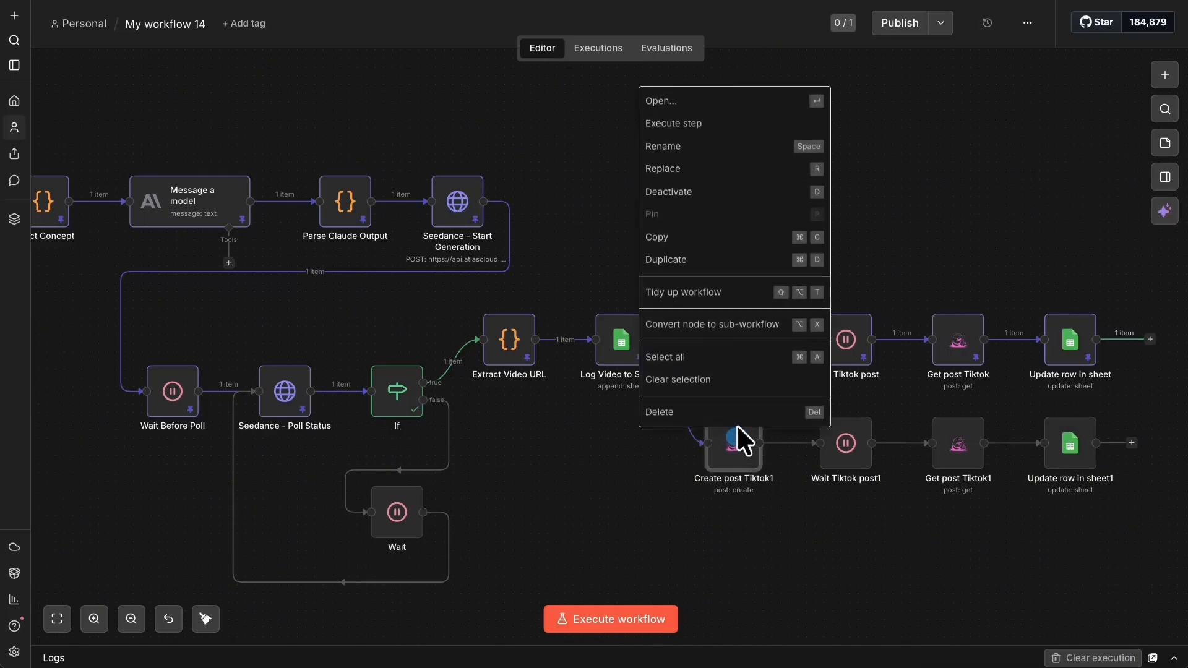
pyautogui.click(758, 95)
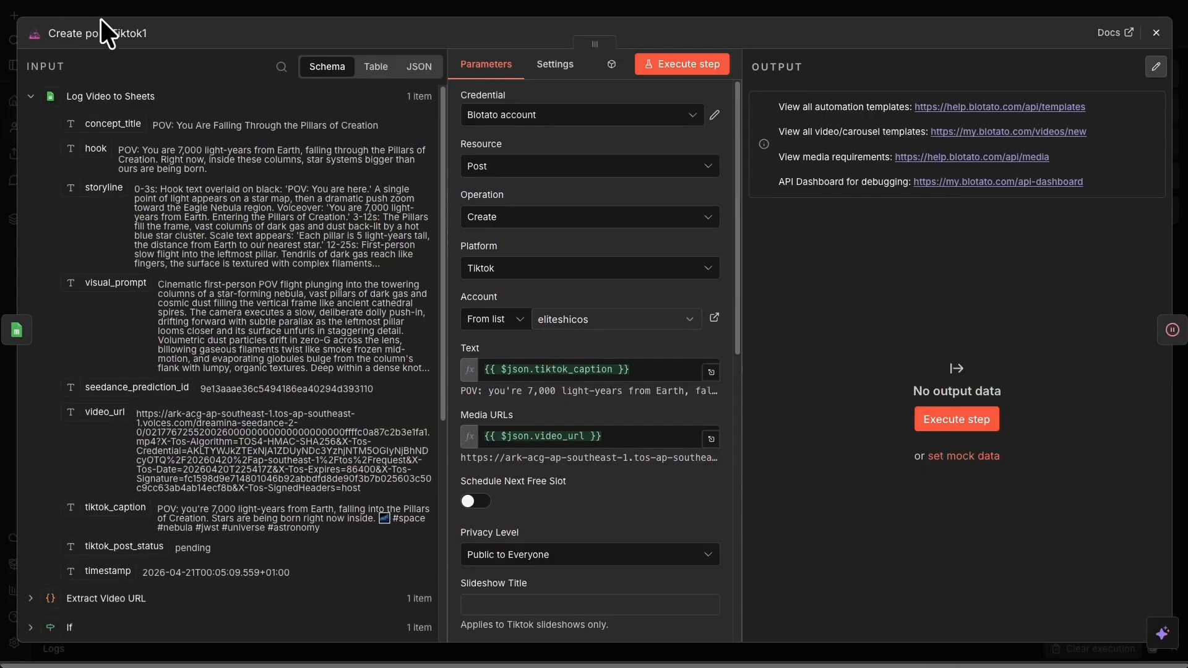
# - Rename the copy Create post Instagram, set platform to Instagram, and choose another account
pyautogui.click(127, 33)
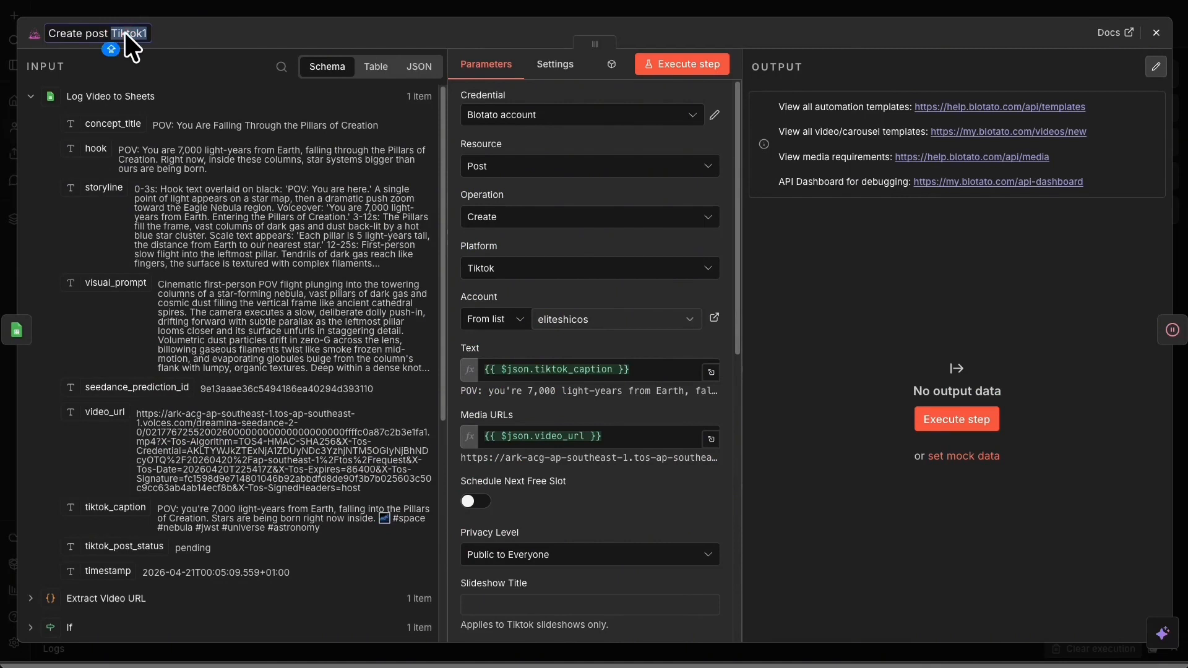
pyautogui.write('iNST')
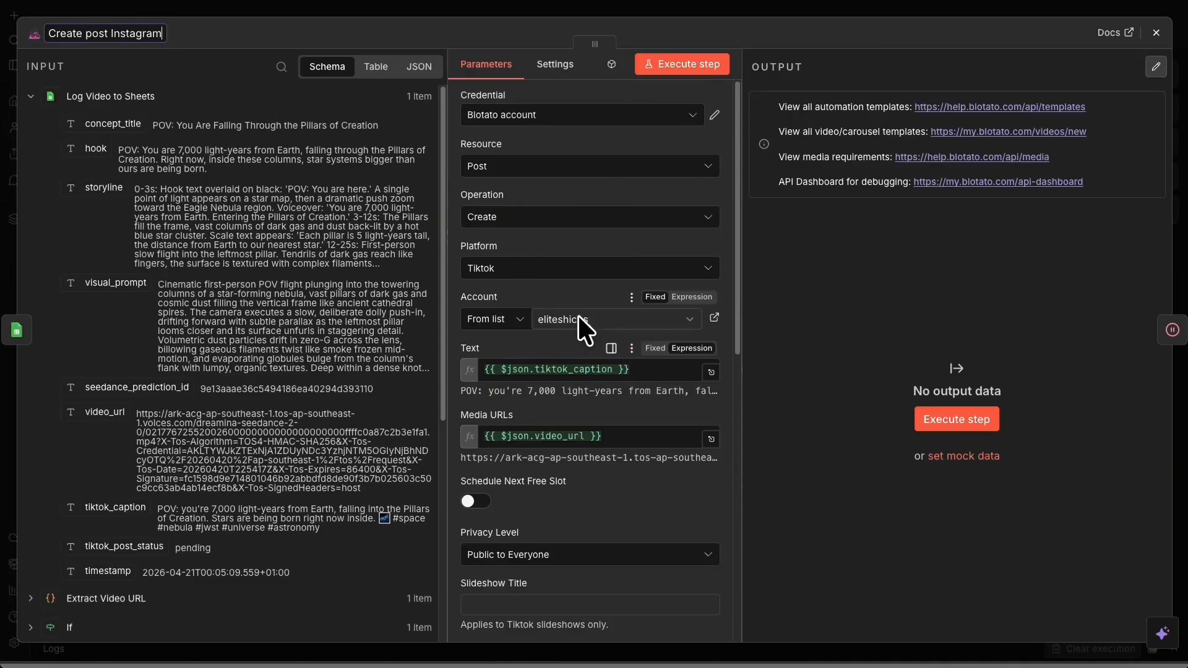
pyautogui.click(562, 268)
pyautogui.click(543, 364)
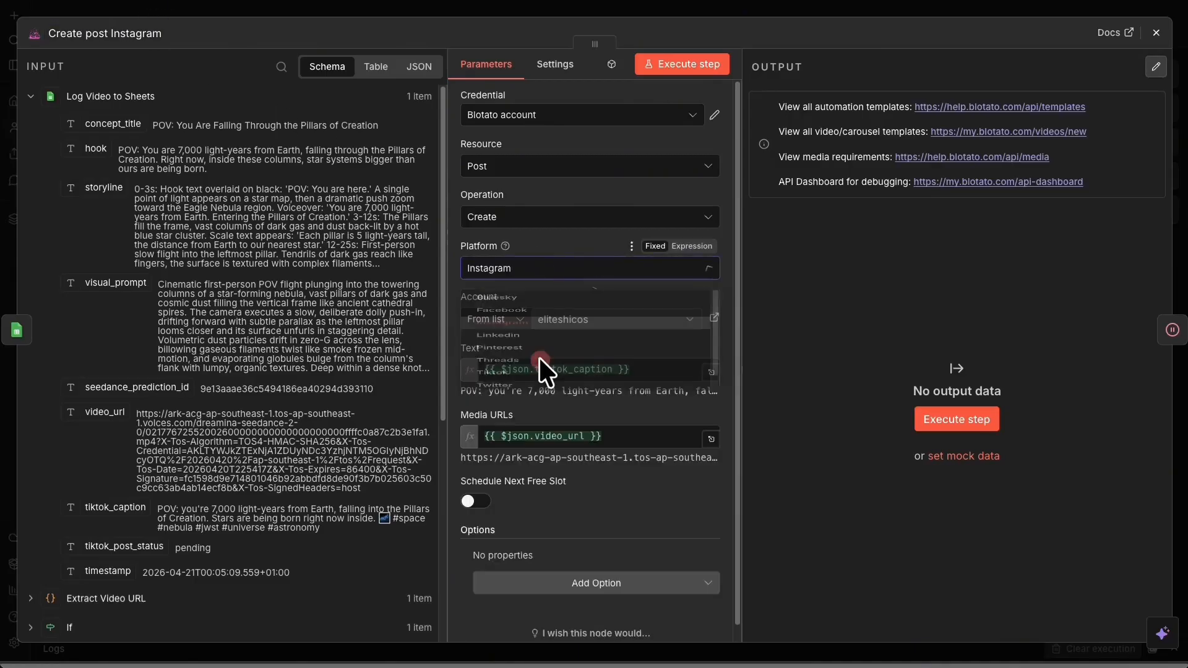
pyautogui.click(587, 315)
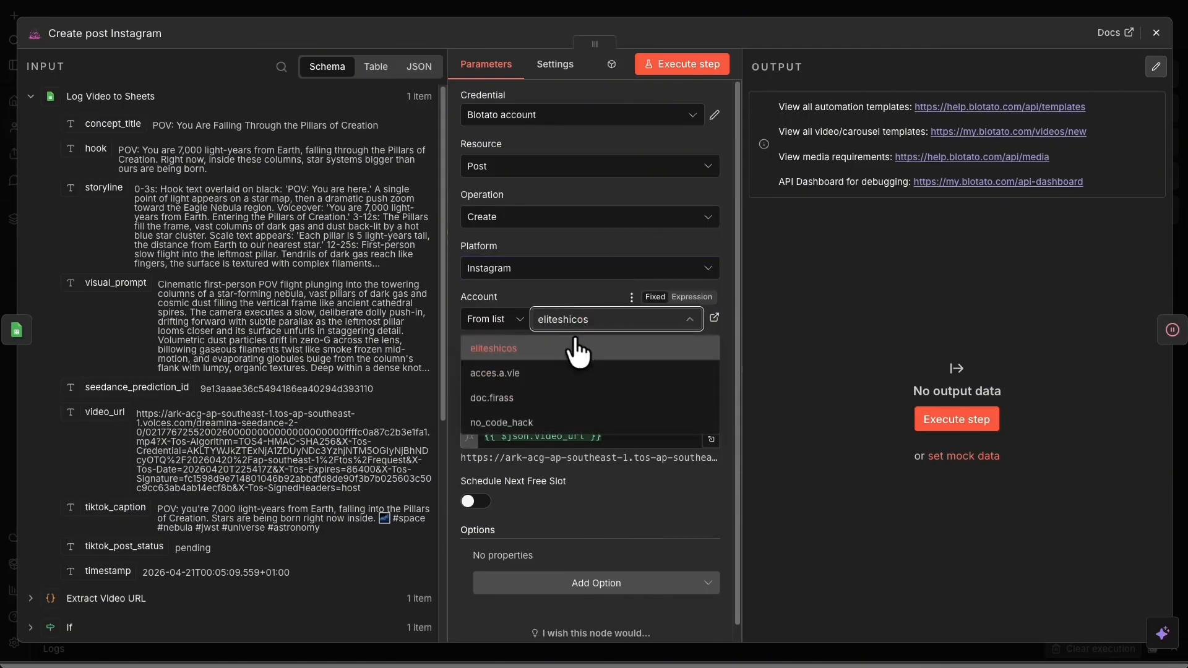
pyautogui.click(561, 373)
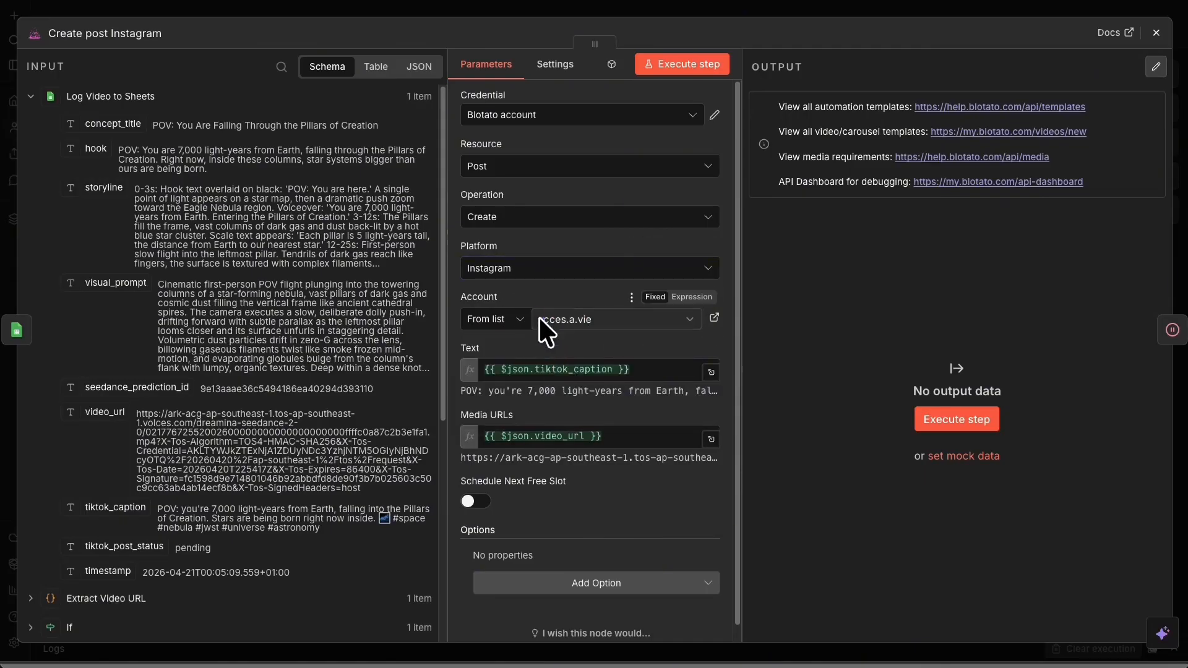
pyautogui.click(553, 272)
pyautogui.click(548, 246)
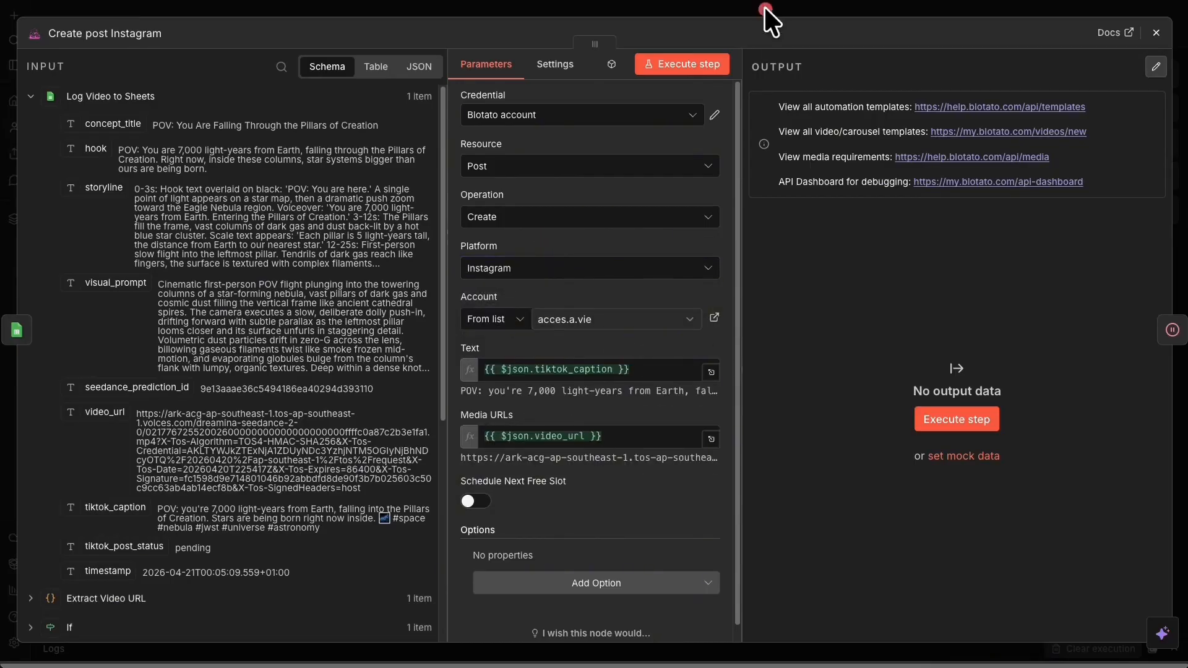
pyautogui.click(763, 7)
pyautogui.rightClick(846, 436)
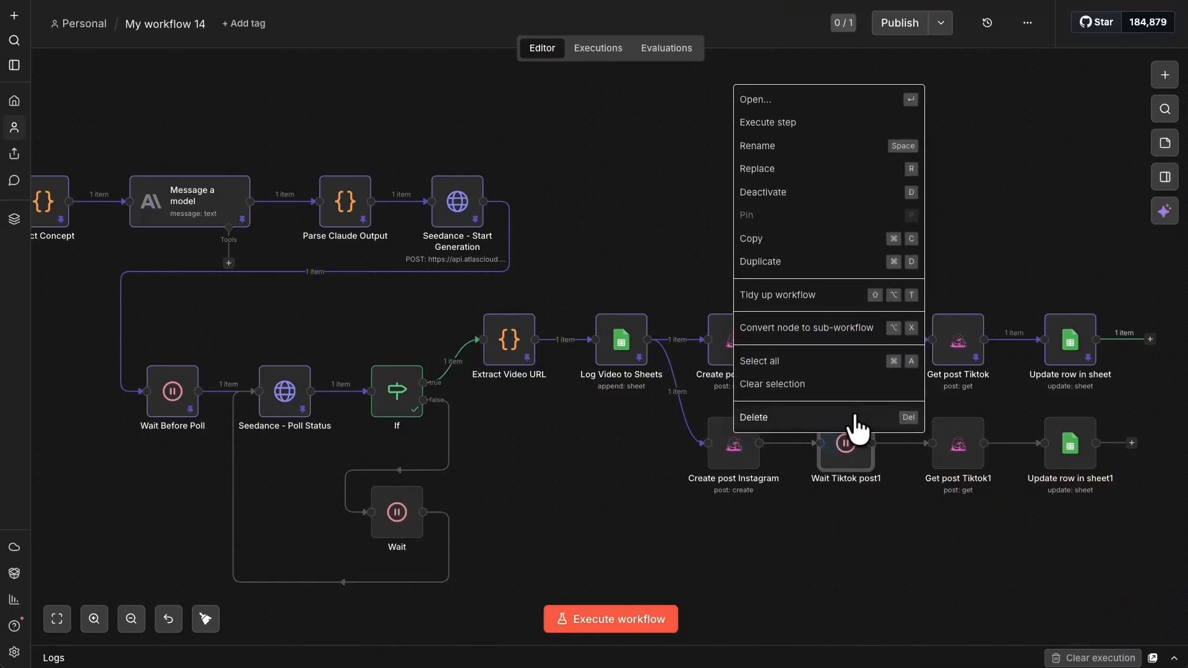
# - Rename Wait Tiktok post1 to Wait Instagram post
pyautogui.click(796, 106)
pyautogui.click(85, 33)
pyautogui.click(77, 27)
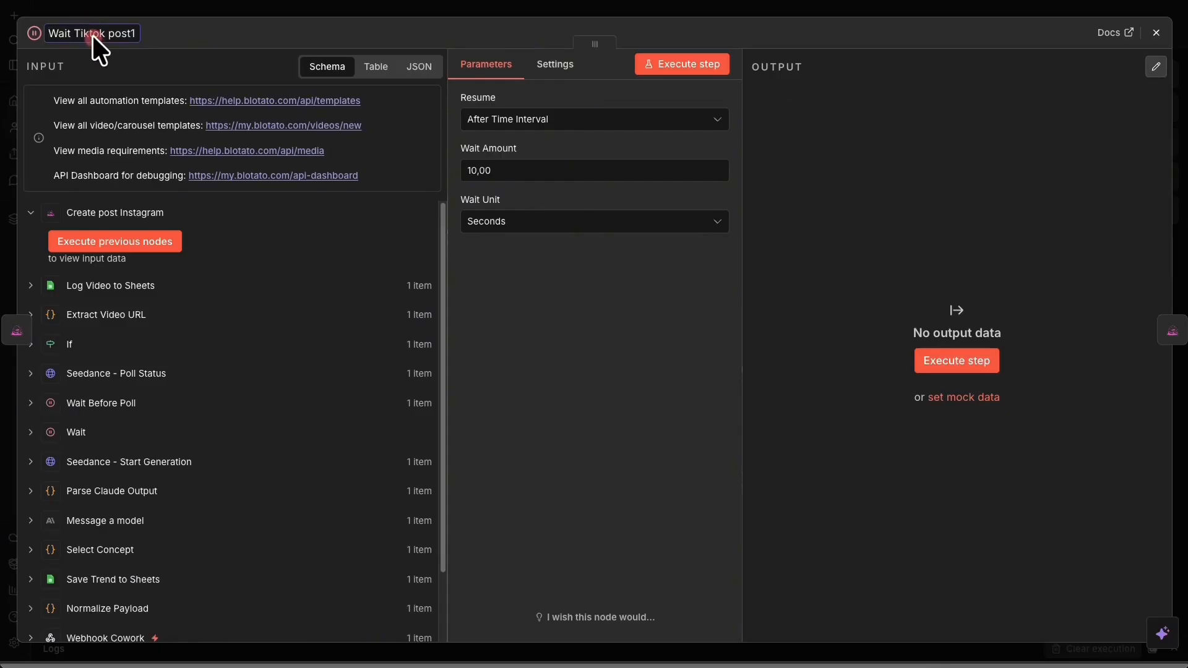
pyautogui.moveTo(107, 30); pyautogui.dragTo(78, 29)
pyautogui.press('BackSpace')
pyautogui.press('BackSpace')
pyautogui.write('Instagram')
pyautogui.click(1033, 8)
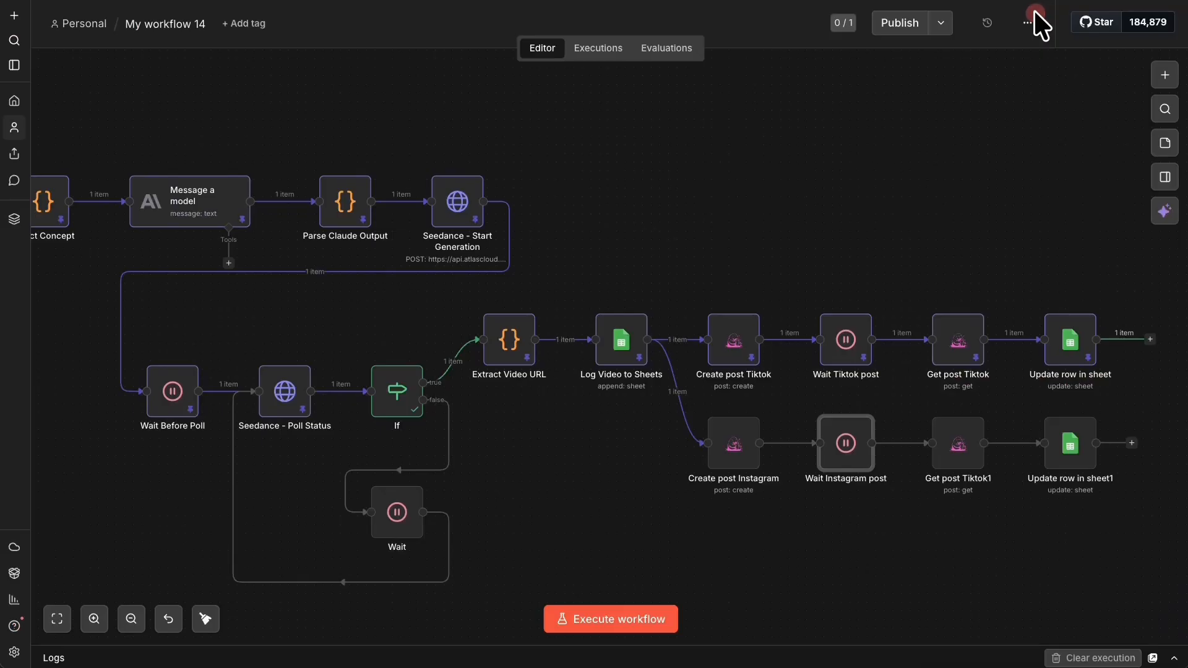
# - Test-run and pin Create post Instagram, then run Wait Instagram post
pyautogui.rightClick(747, 454)
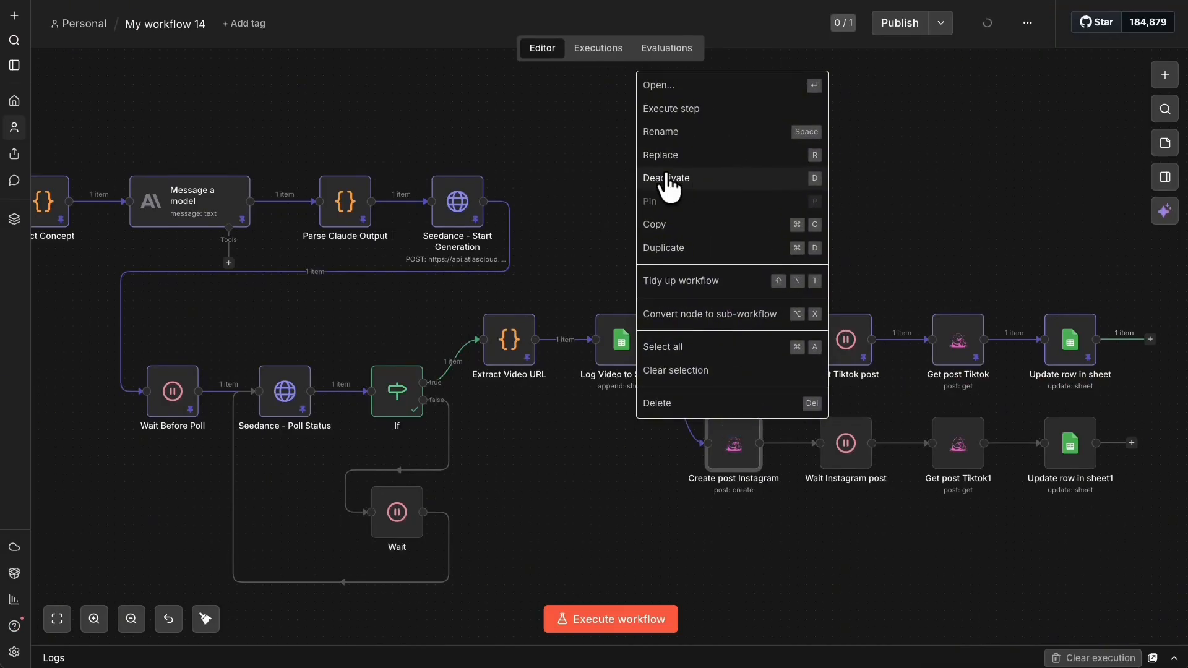
pyautogui.click(688, 108)
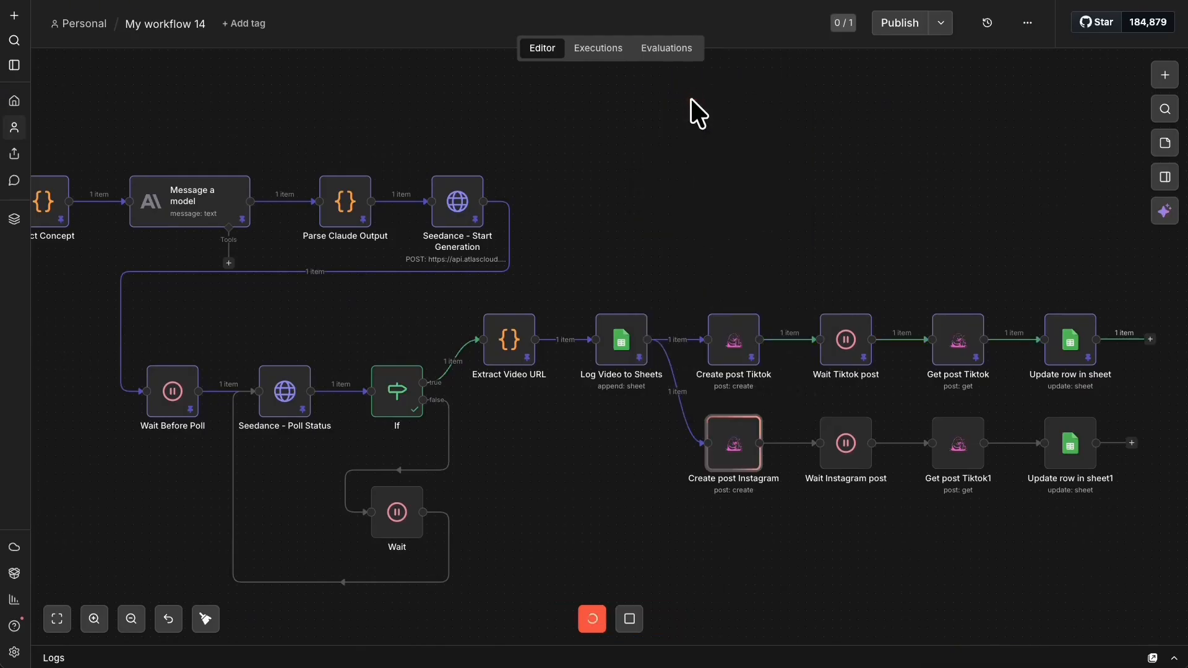
pyautogui.rightClick(743, 444)
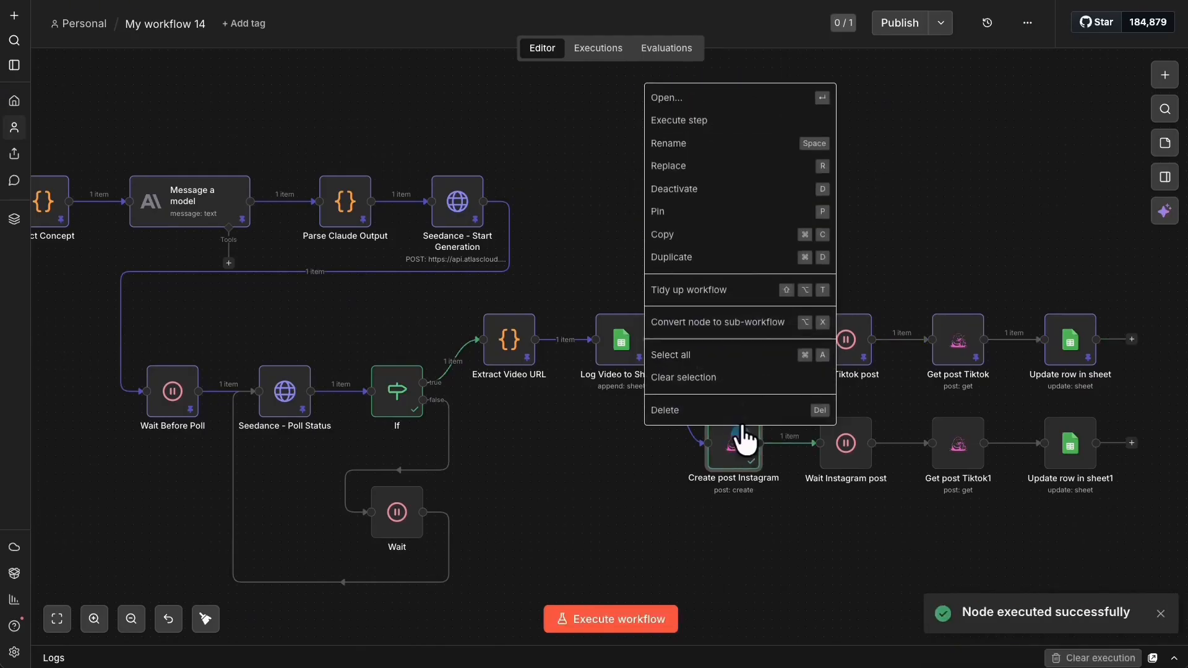
pyautogui.click(701, 204)
pyautogui.rightClick(847, 448)
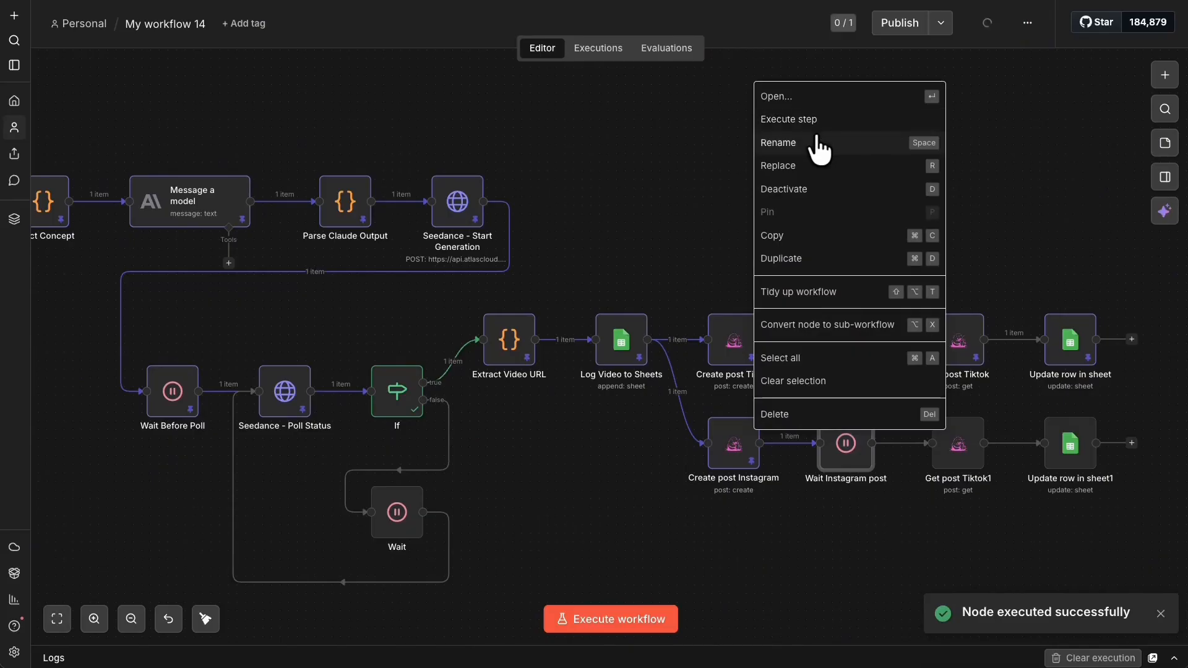
pyautogui.click(817, 122)
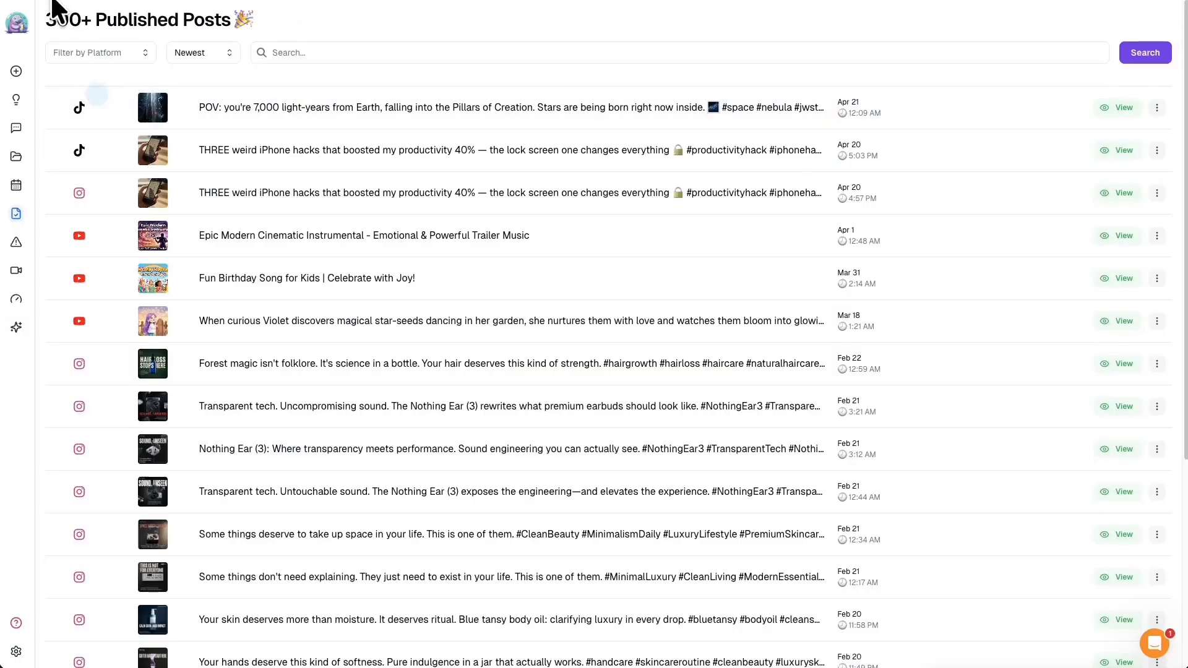
pyautogui.click(59, 2)
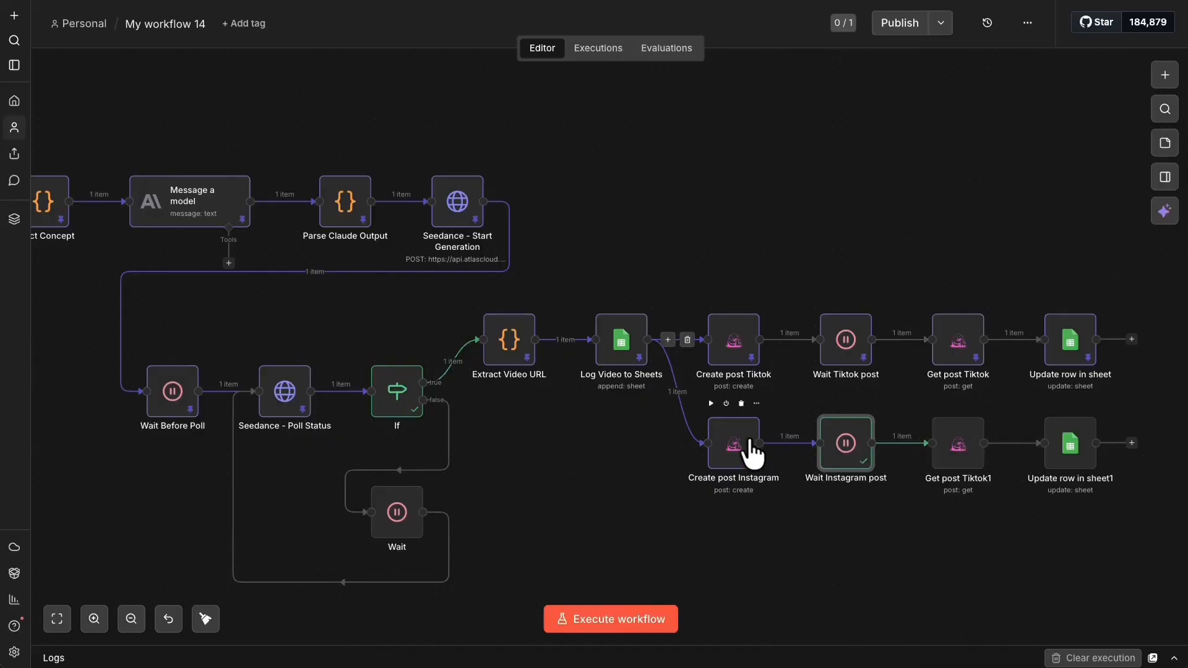
# - Check Create post Instagram's postSubmissionId and pin Wait Instagram post's output
pyautogui.rightClick(733, 433)
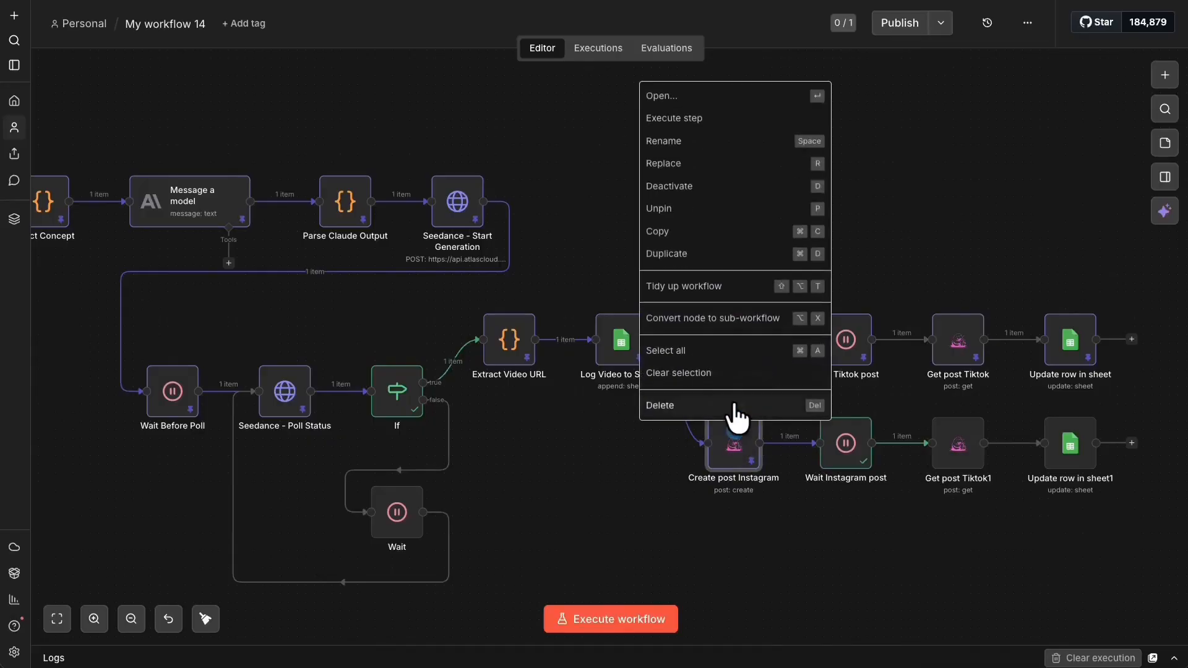
pyautogui.click(692, 81)
pyautogui.moveTo(835, 290); pyautogui.dragTo(1046, 291)
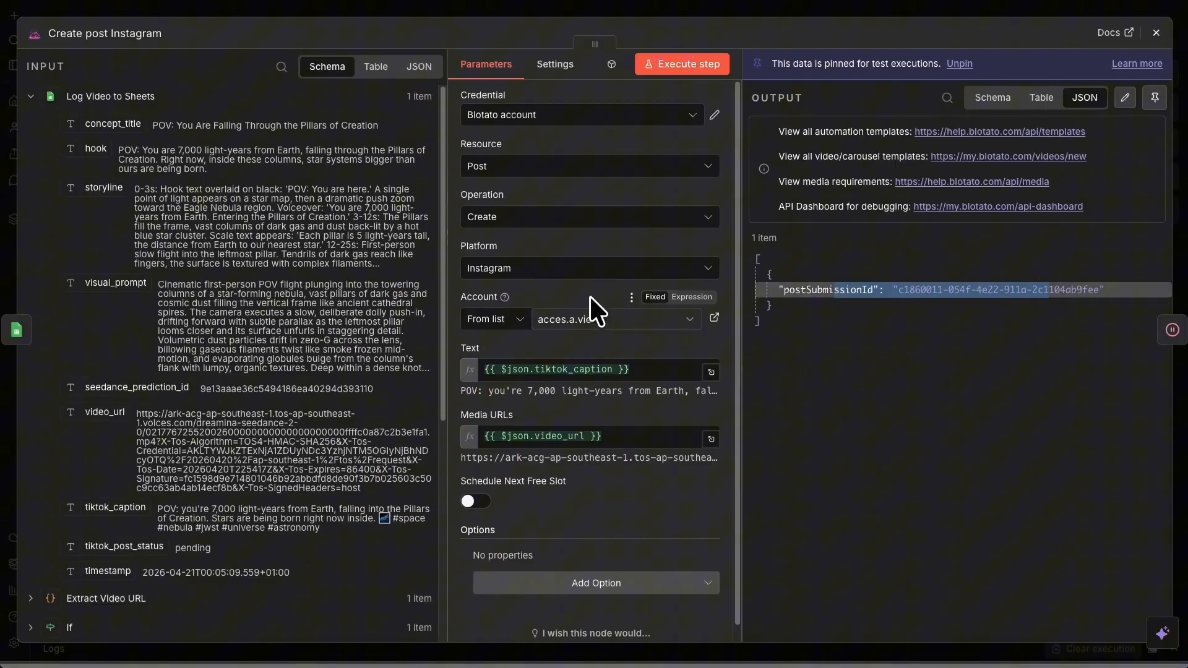
pyautogui.click(697, 3)
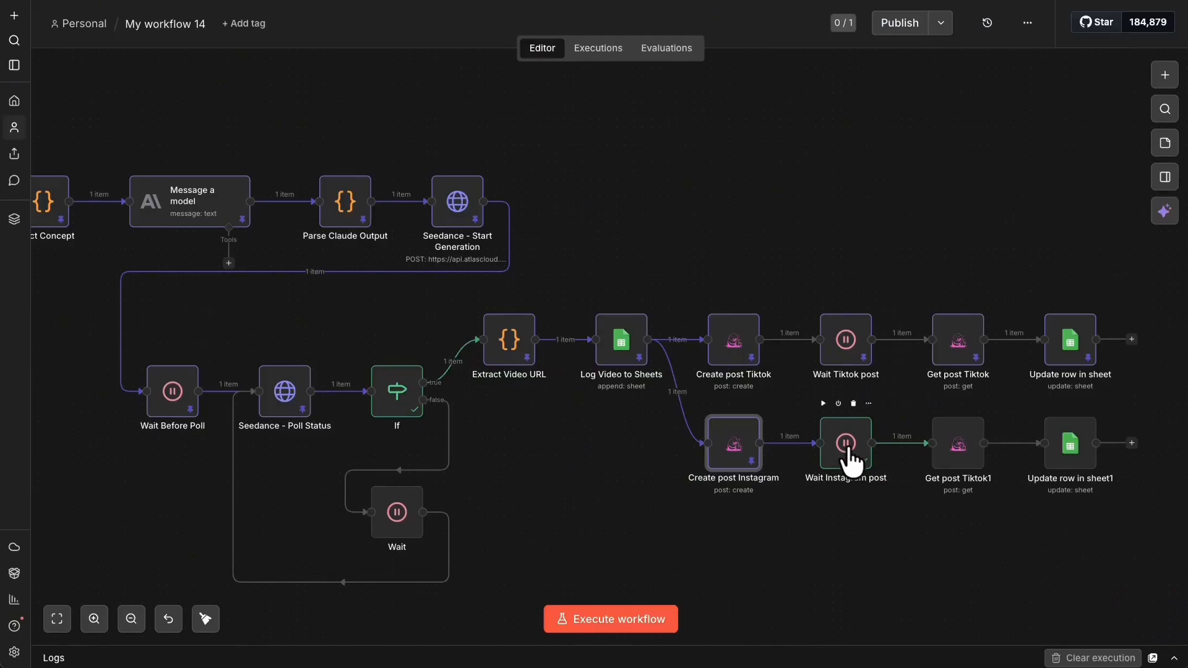
pyautogui.rightClick(851, 461)
pyautogui.click(802, 218)
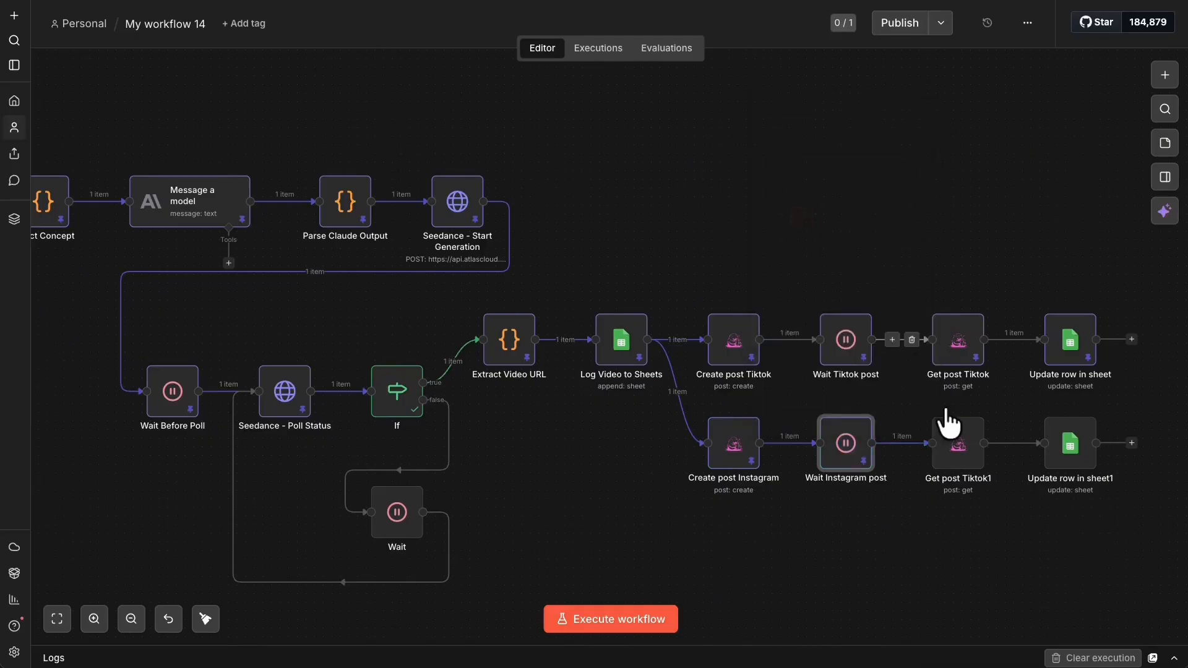
# - Rename Get post Tiktok1 to Get post Instagram, run it, and pin its output
pyautogui.rightClick(959, 451)
pyautogui.click(907, 105)
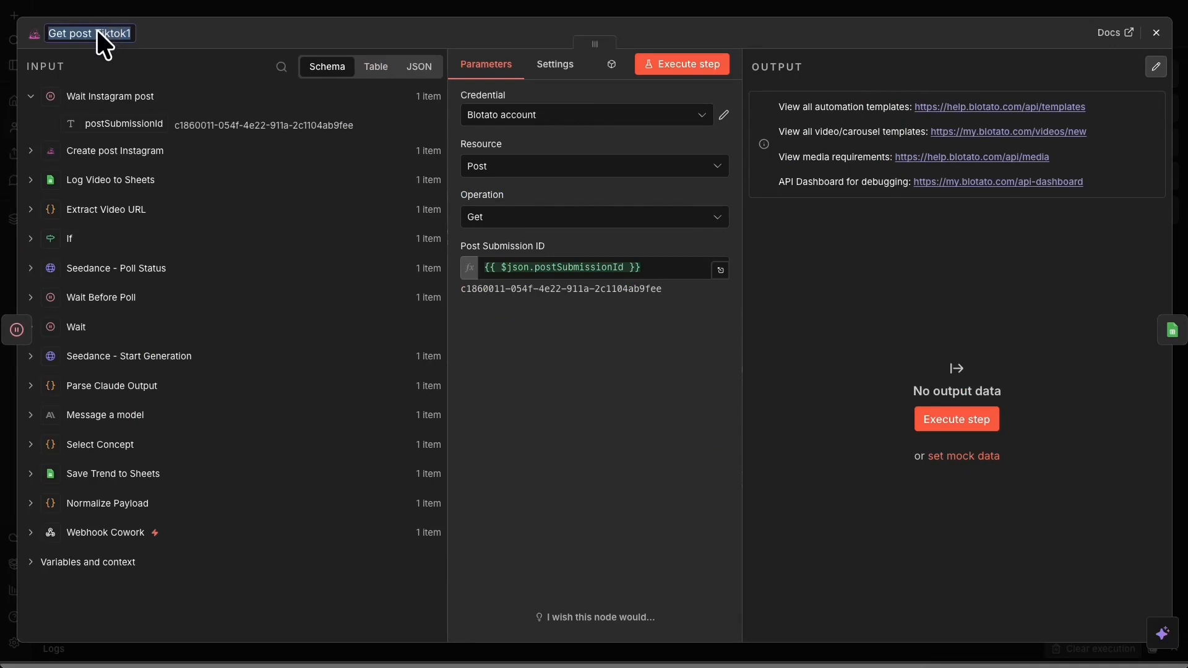
pyautogui.moveTo(95, 30); pyautogui.dragTo(182, 40)
pyautogui.write('Insta')
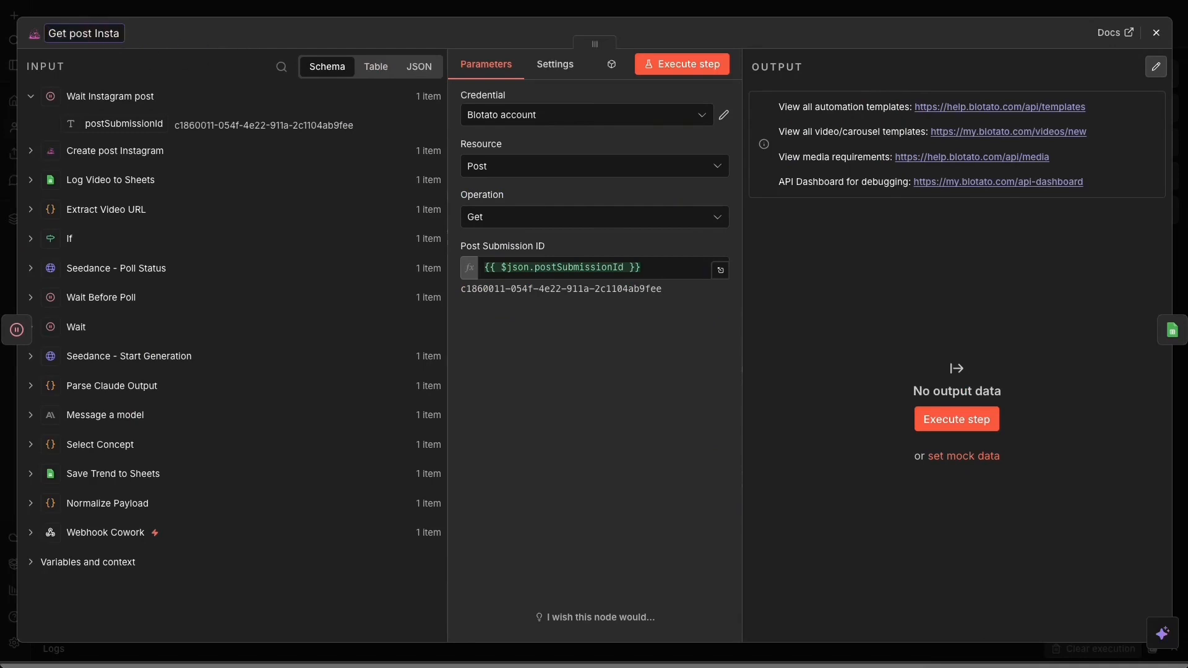
pyautogui.write('gram')
pyautogui.click(719, 6)
pyautogui.rightClick(965, 448)
pyautogui.click(958, 117)
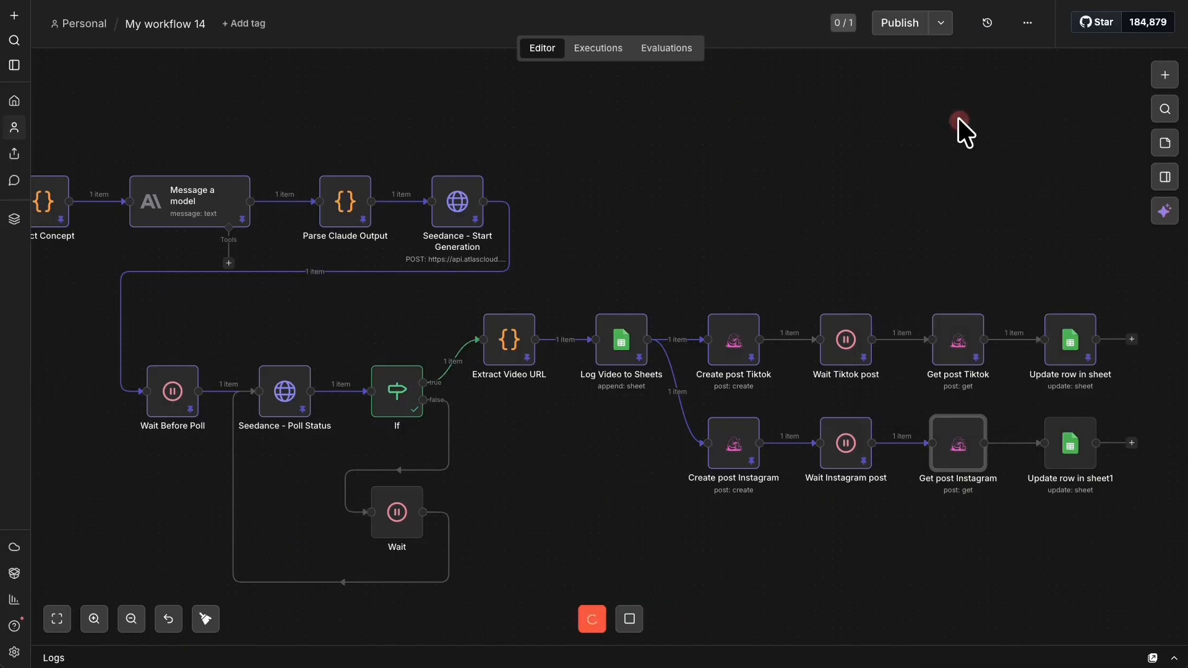
pyautogui.rightClick(947, 447)
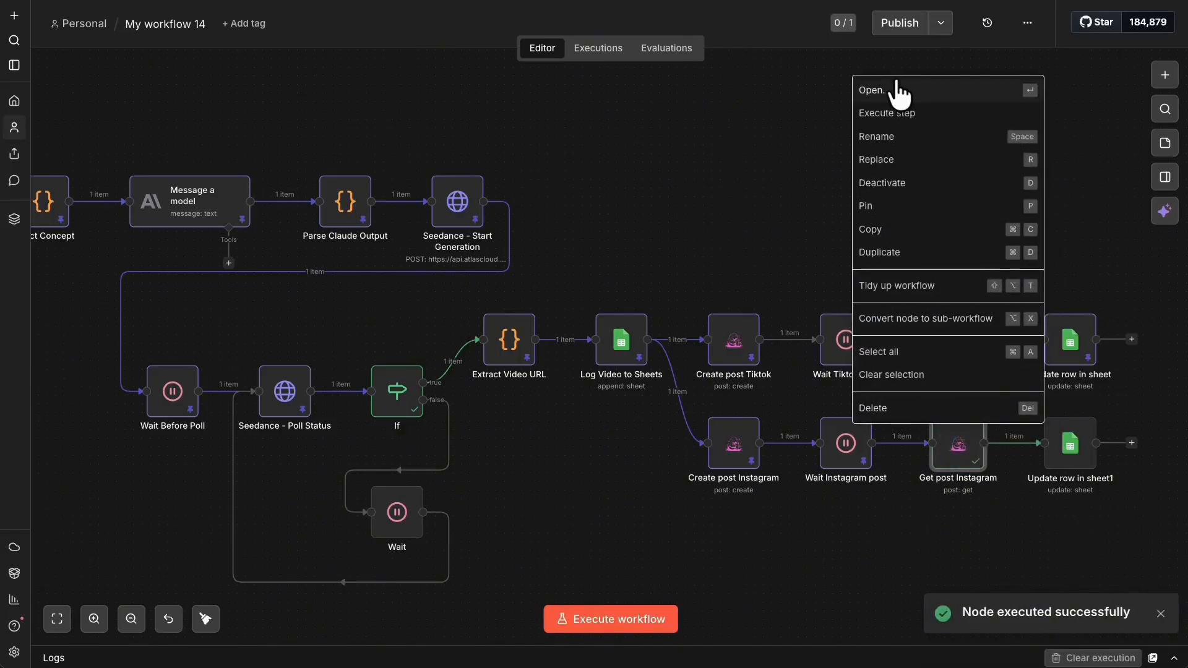
pyautogui.click(919, 206)
# - Inspect Get post Instagram's still-processing output and review the Wait Instagram post settings
pyautogui.rightClick(950, 420)
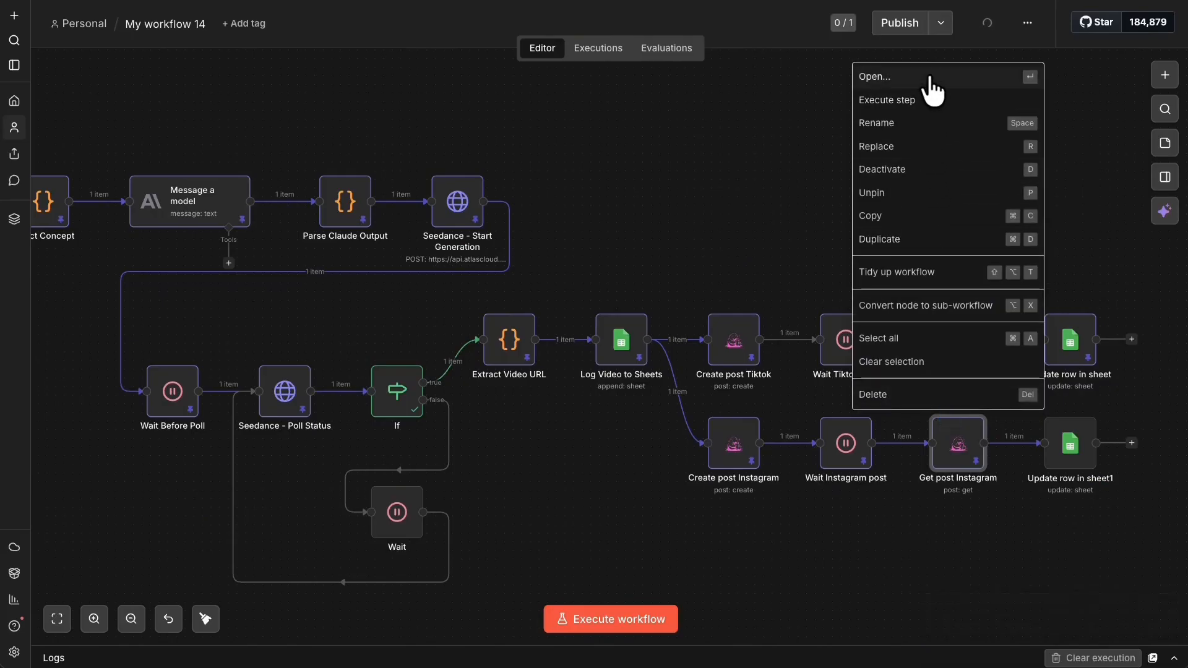
pyautogui.click(928, 98)
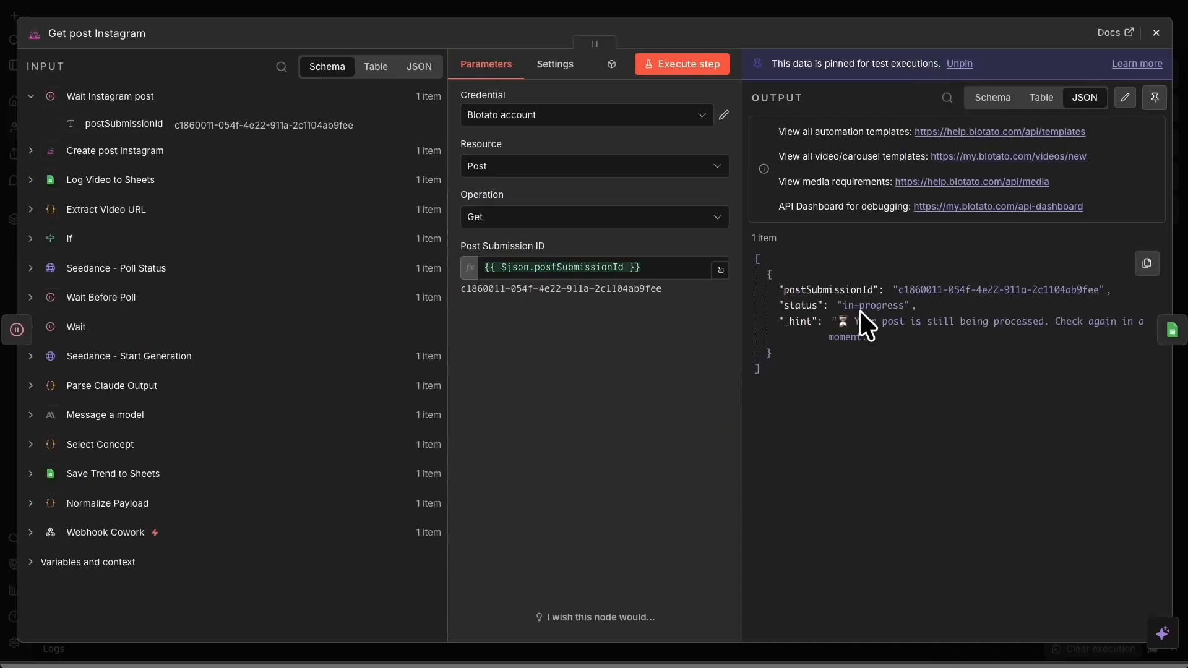
pyautogui.moveTo(854, 321); pyautogui.dragTo(1012, 326)
pyautogui.click(1027, 365)
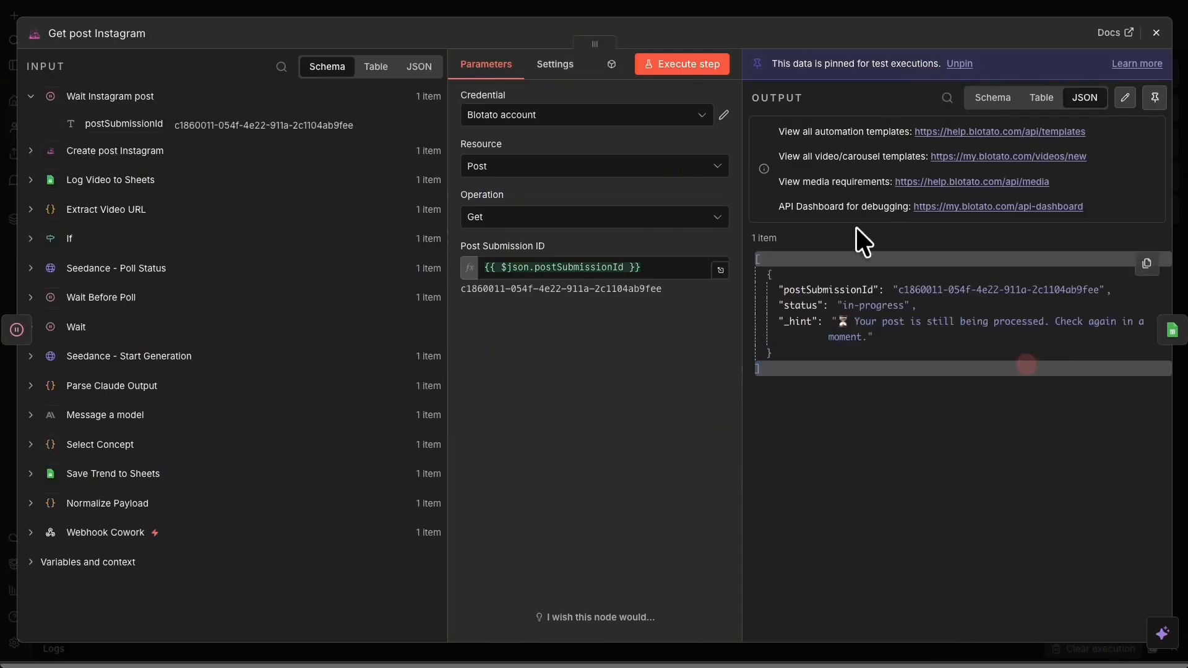
pyautogui.click(788, 14)
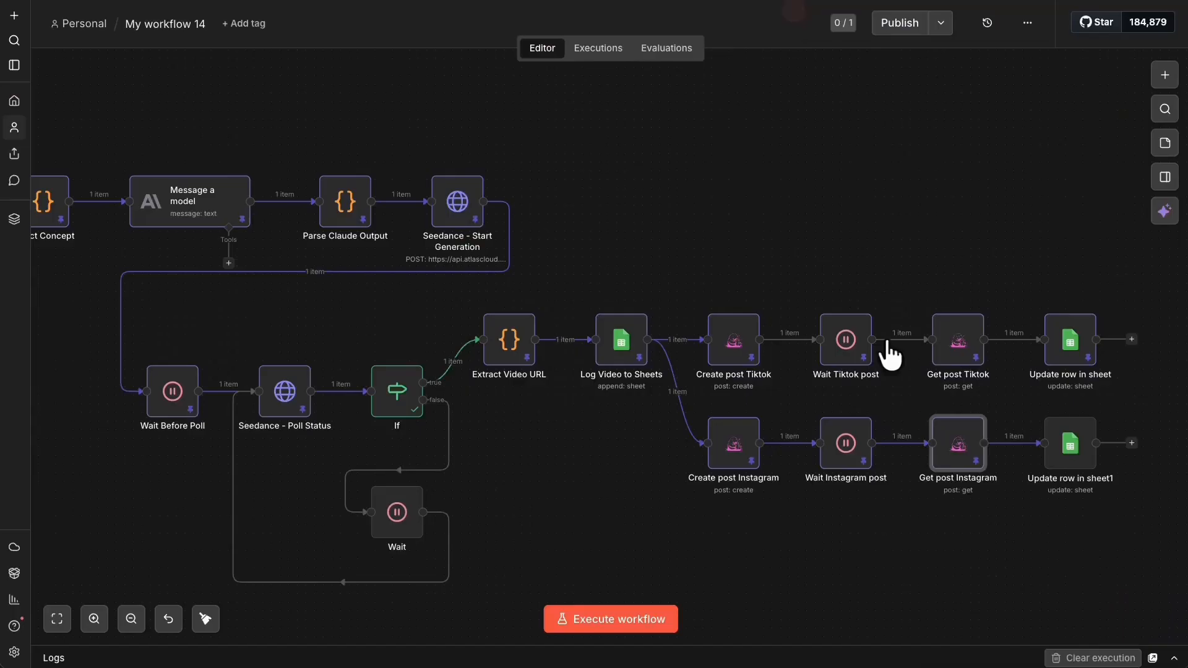
pyautogui.rightClick(838, 440)
pyautogui.click(773, 87)
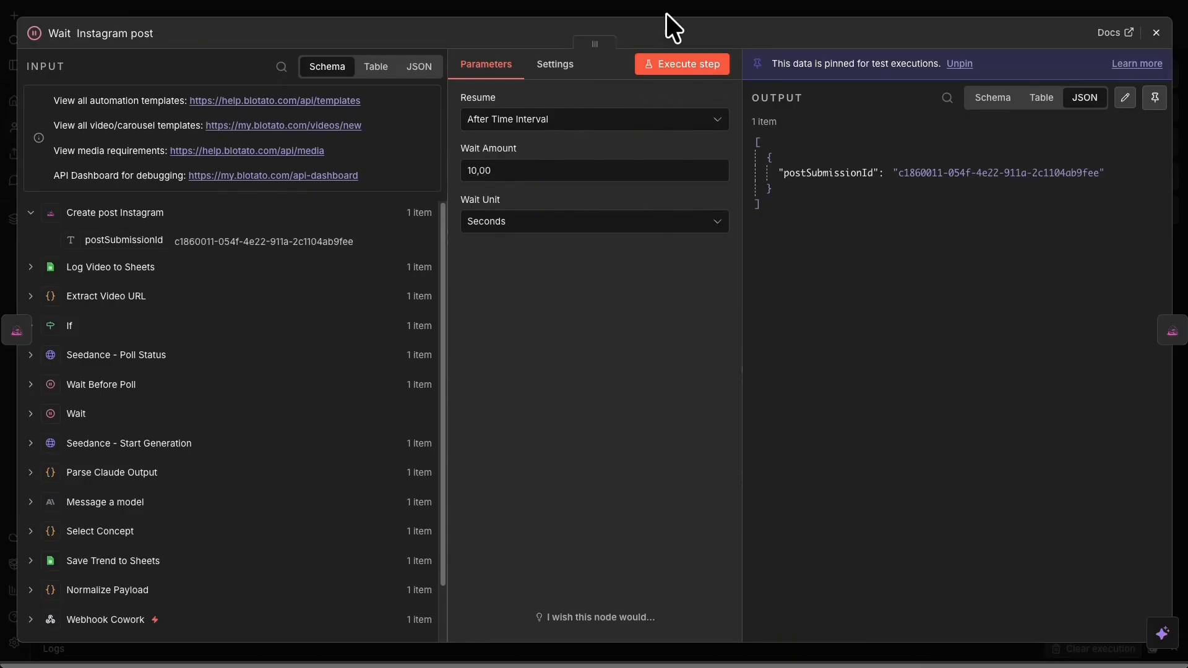
pyautogui.click(737, 8)
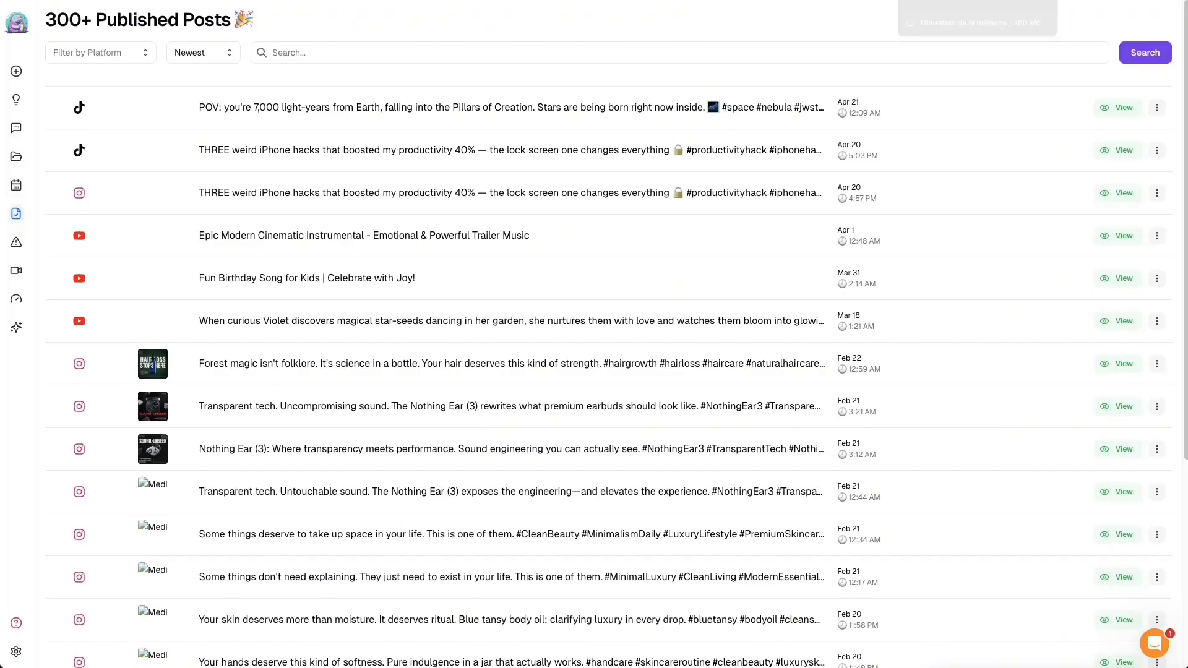
# - Reload Blotato's Published Posts and open the new Pillars of Creation Instagram reel
pyautogui.click(48, 1)
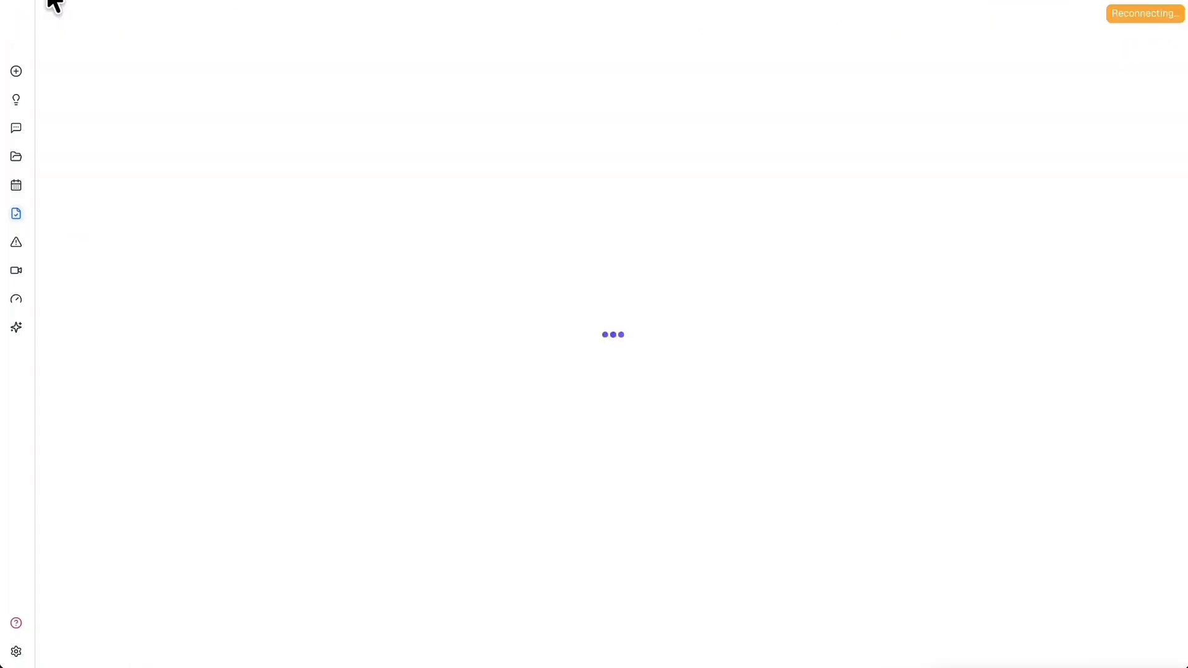
pyautogui.click(20, 242)
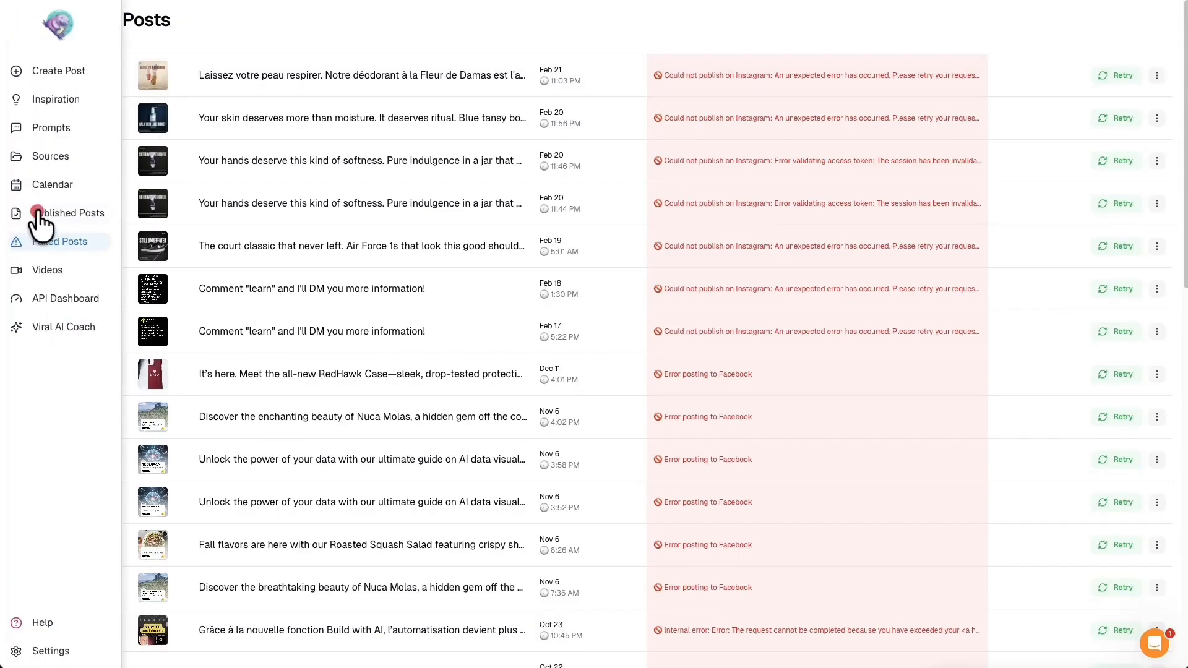
pyautogui.click(36, 210)
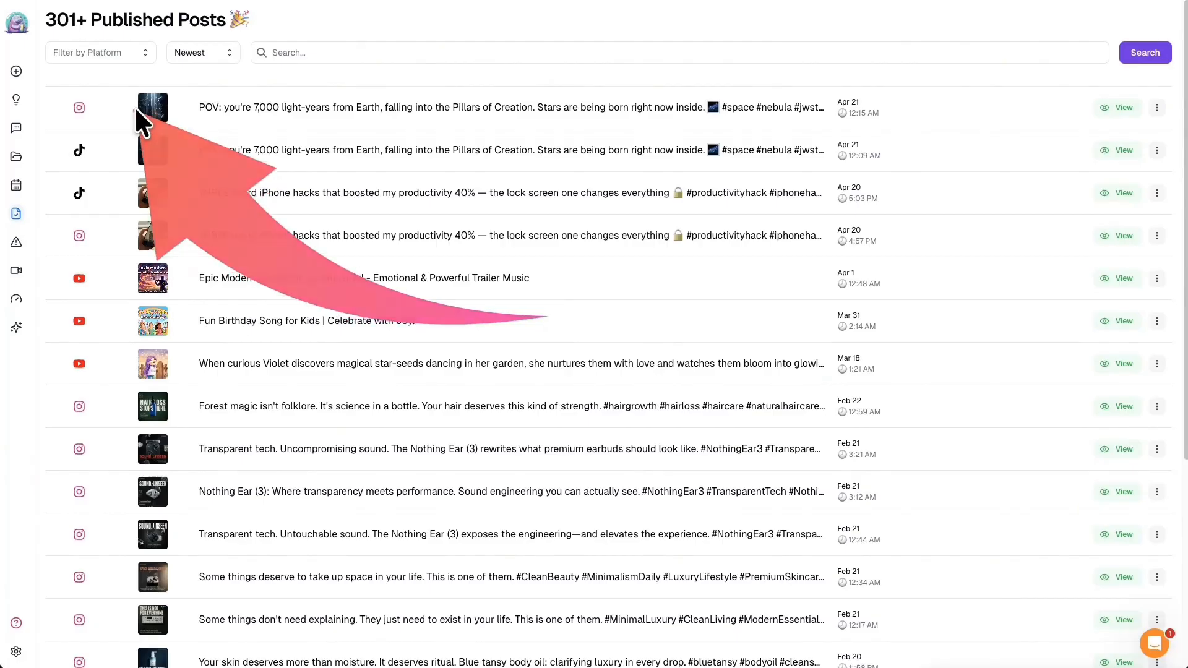
pyautogui.click(1117, 108)
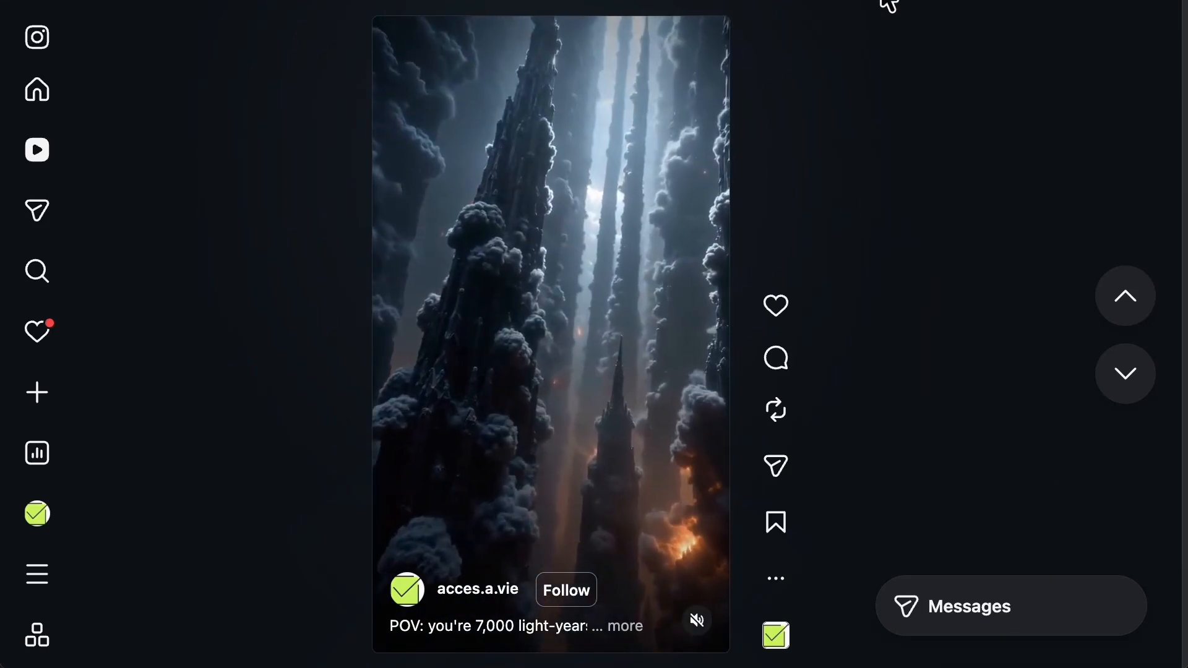
# - Return from the played Instagram reel to the My workflow 14 canvas in n8n
pyautogui.click(681, 0)
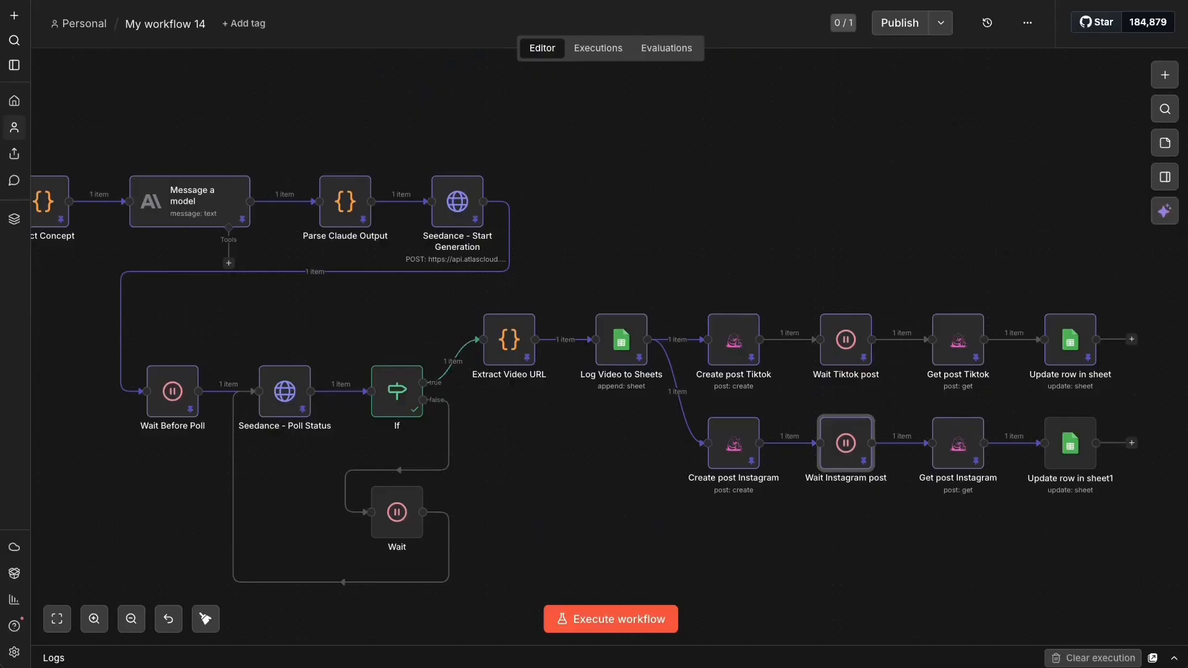
# - Refresh Update row in sheet1's columns and add Instagram_post_status and Instagram_post_url to the values updated
pyautogui.rightClick(1079, 428)
pyautogui.click(1006, 90)
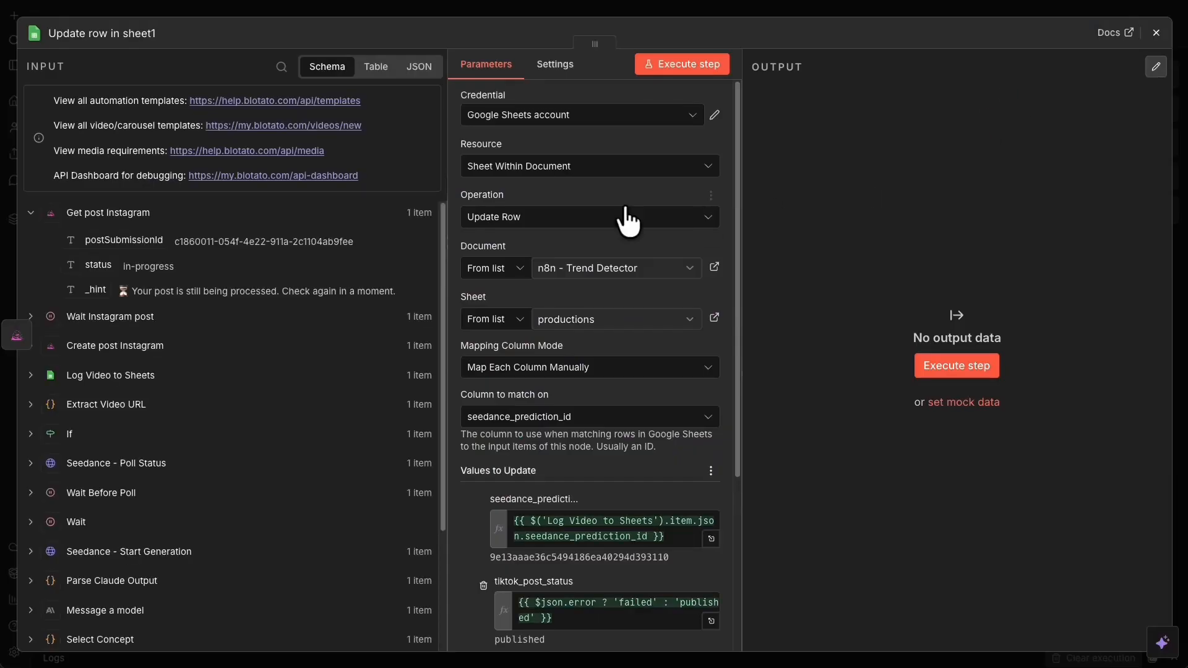
pyautogui.scroll(-5, 630, 381)
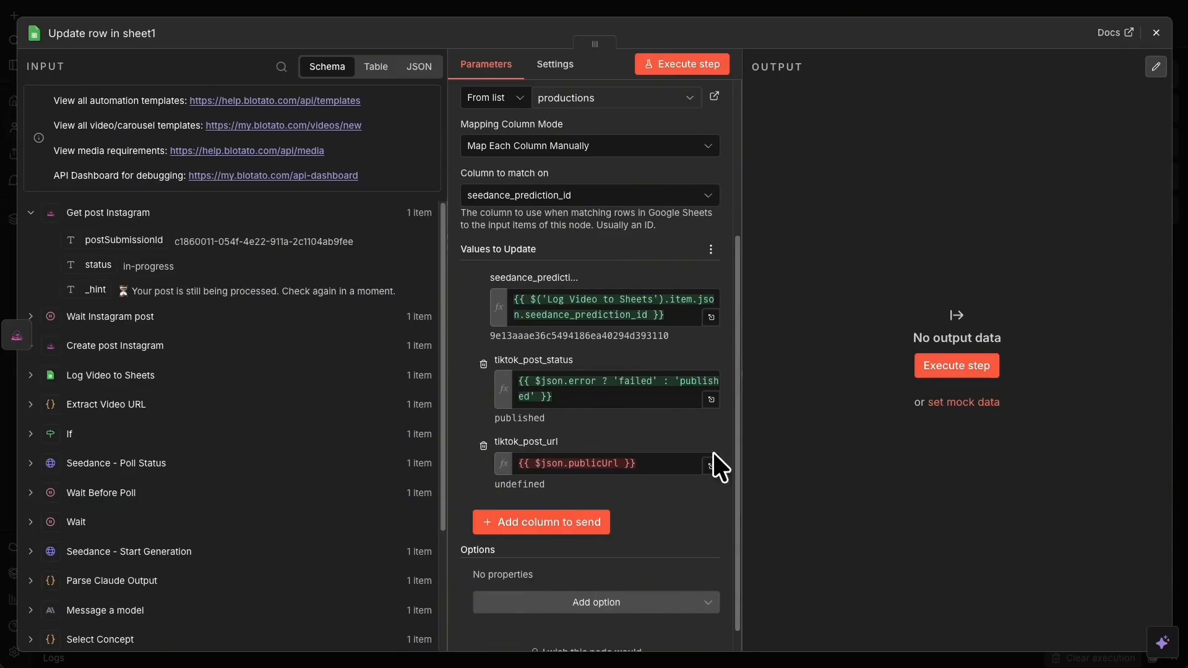
pyautogui.click(711, 248)
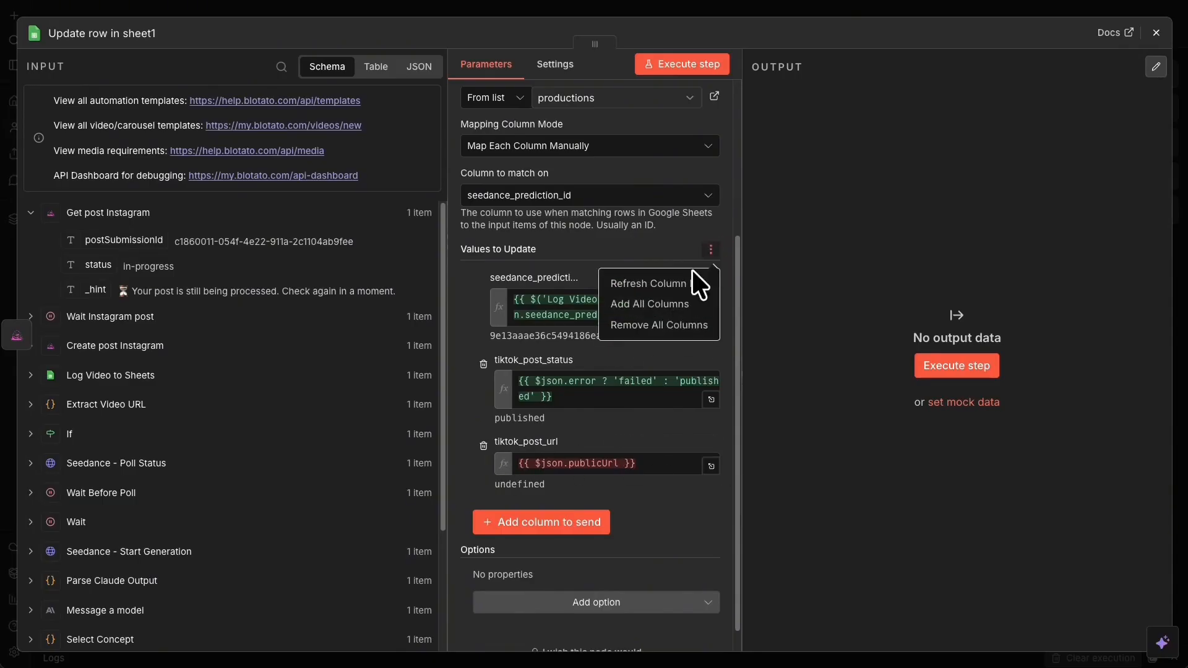
pyautogui.click(681, 281)
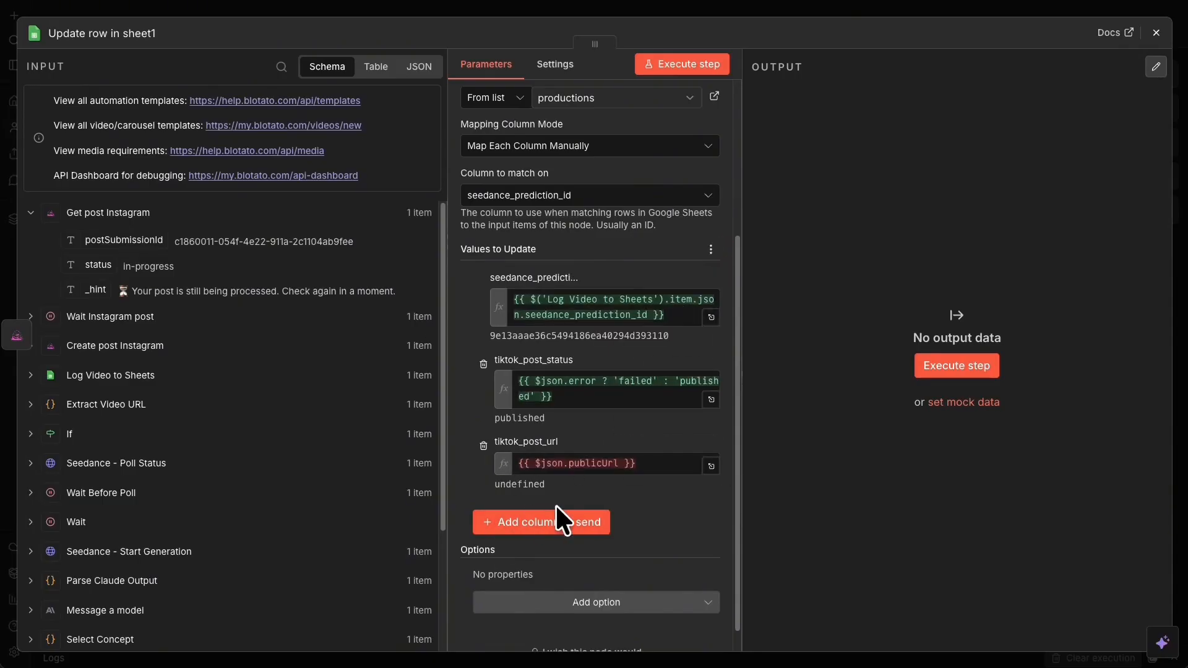
pyautogui.click(568, 523)
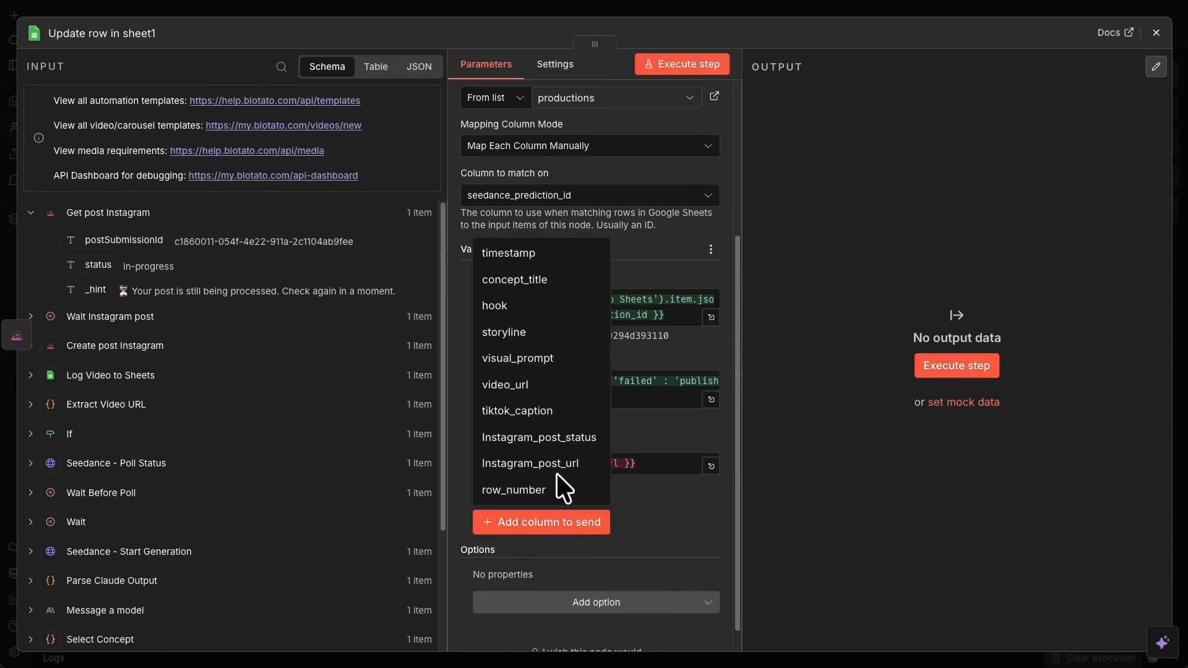
pyautogui.click(548, 437)
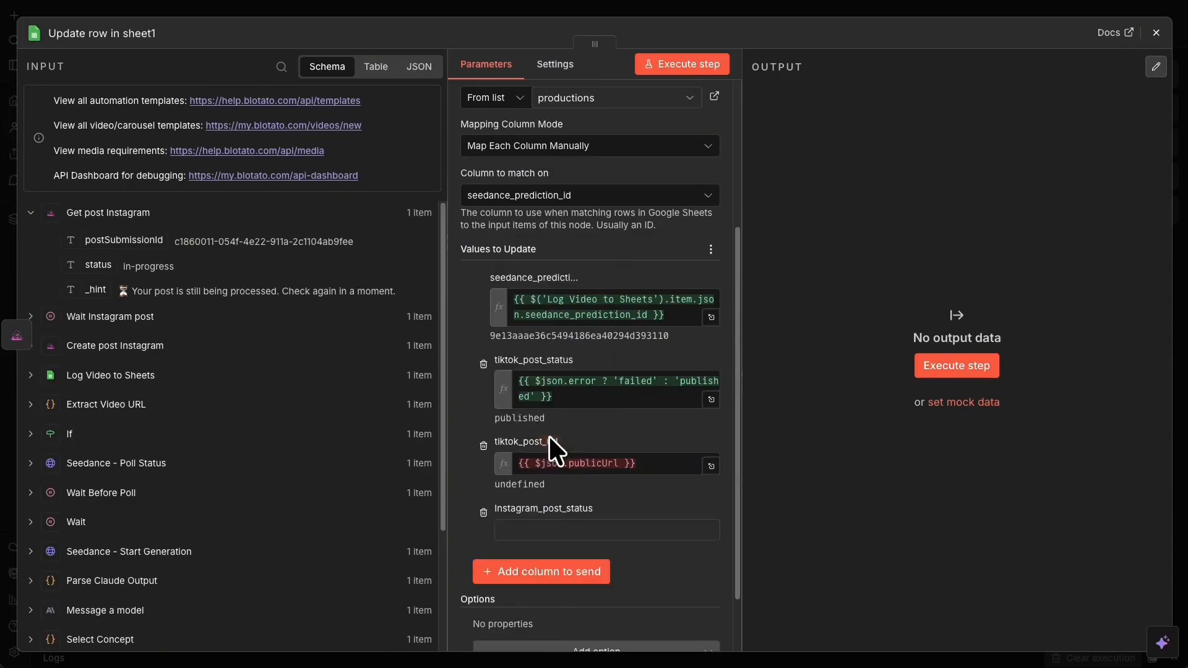
pyautogui.click(535, 569)
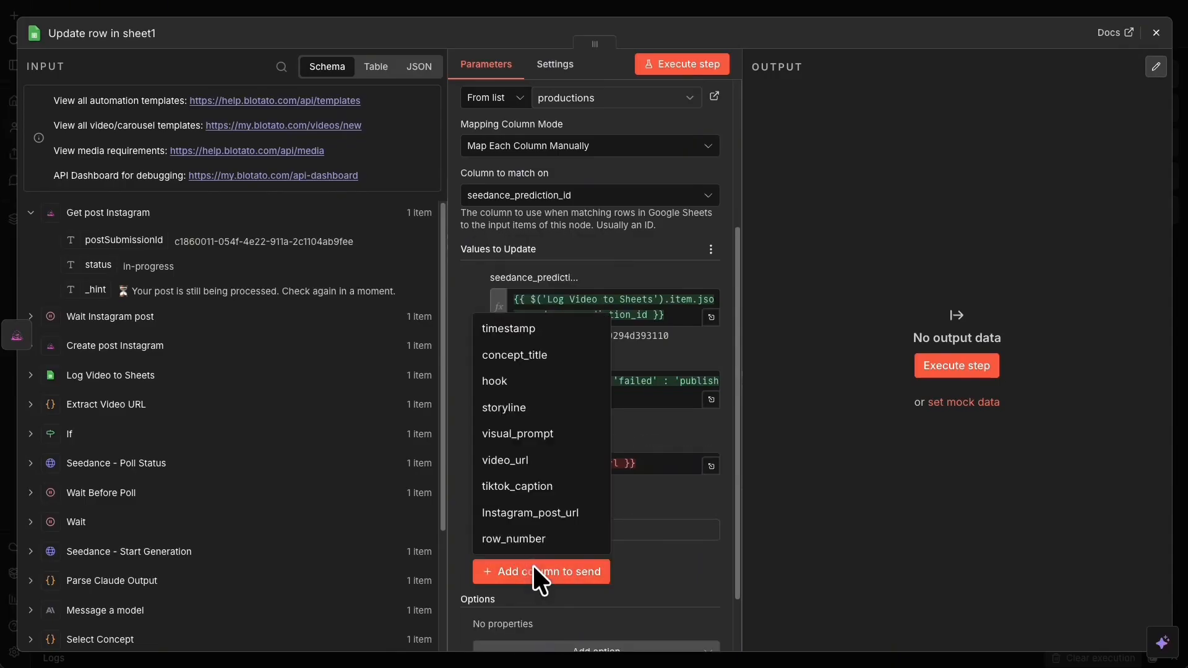
pyautogui.click(558, 509)
pyautogui.scroll(-2, 619, 519)
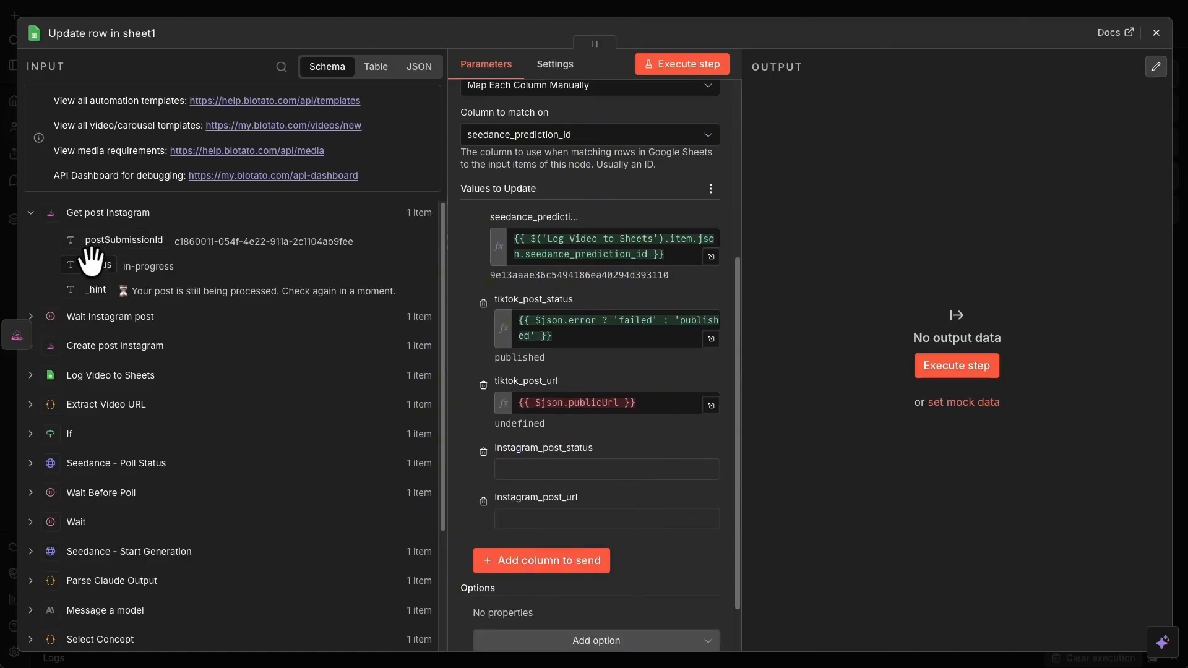
pyautogui.click(573, 3)
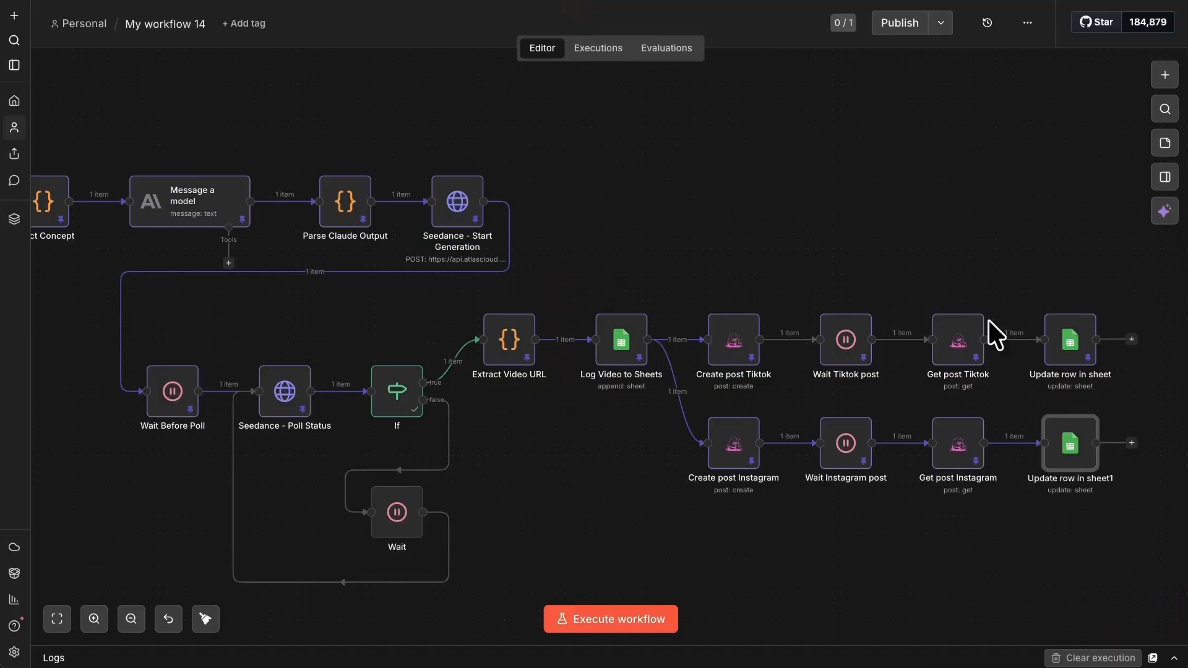
# - Unpin, rerun and re-pin Get post Instagram with its published publicUrl, then open Update row in sheet1
pyautogui.rightClick(955, 455)
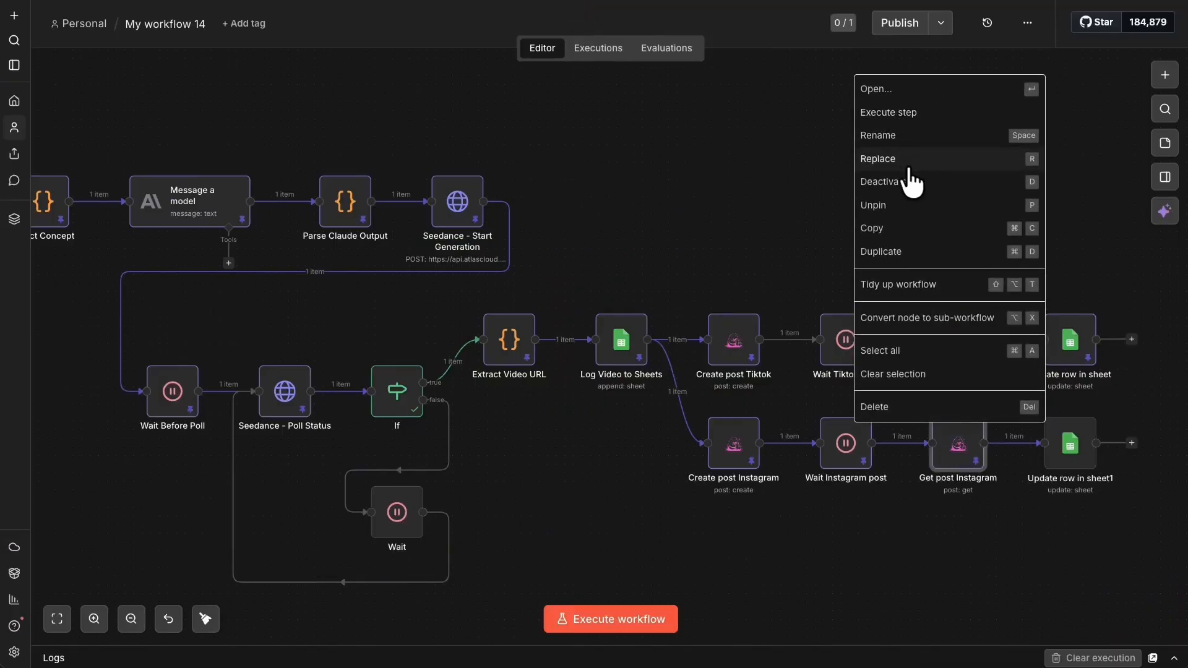
pyautogui.click(903, 214)
pyautogui.rightClick(962, 456)
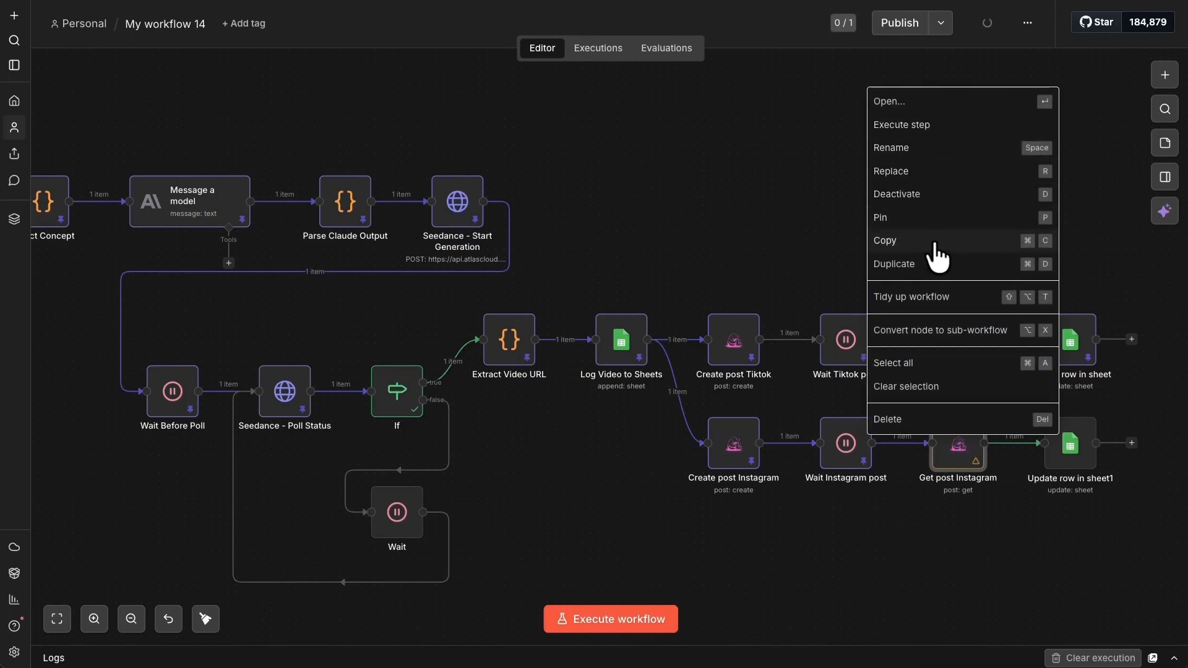
pyautogui.click(915, 123)
pyautogui.rightClick(950, 451)
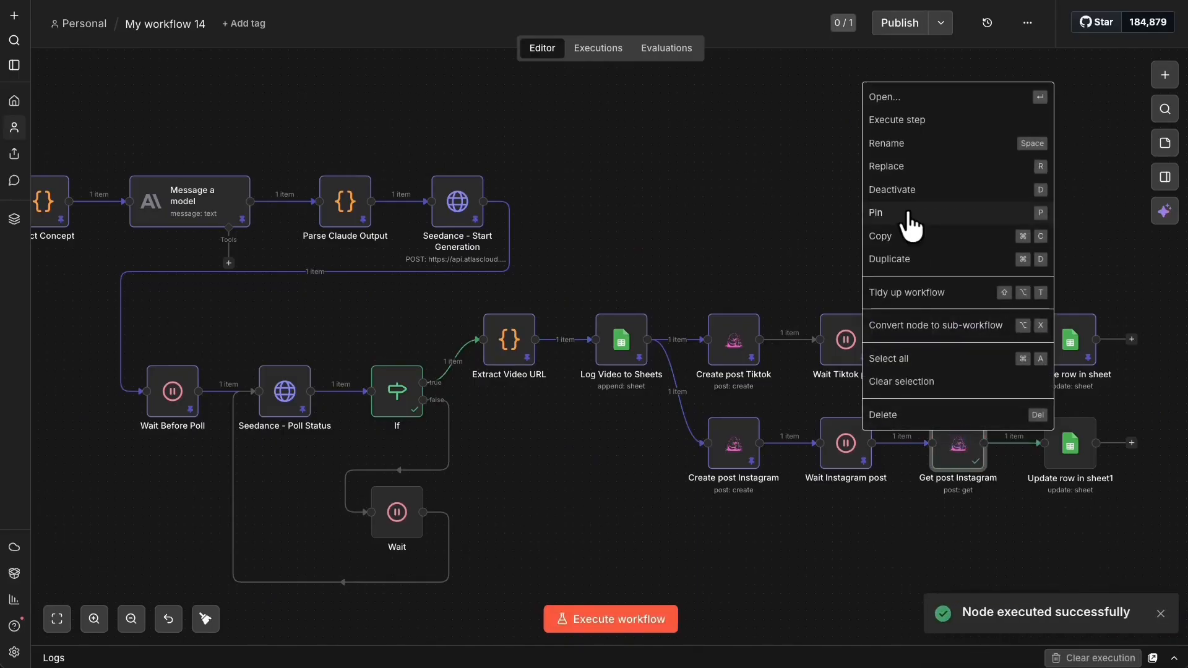
pyautogui.click(904, 212)
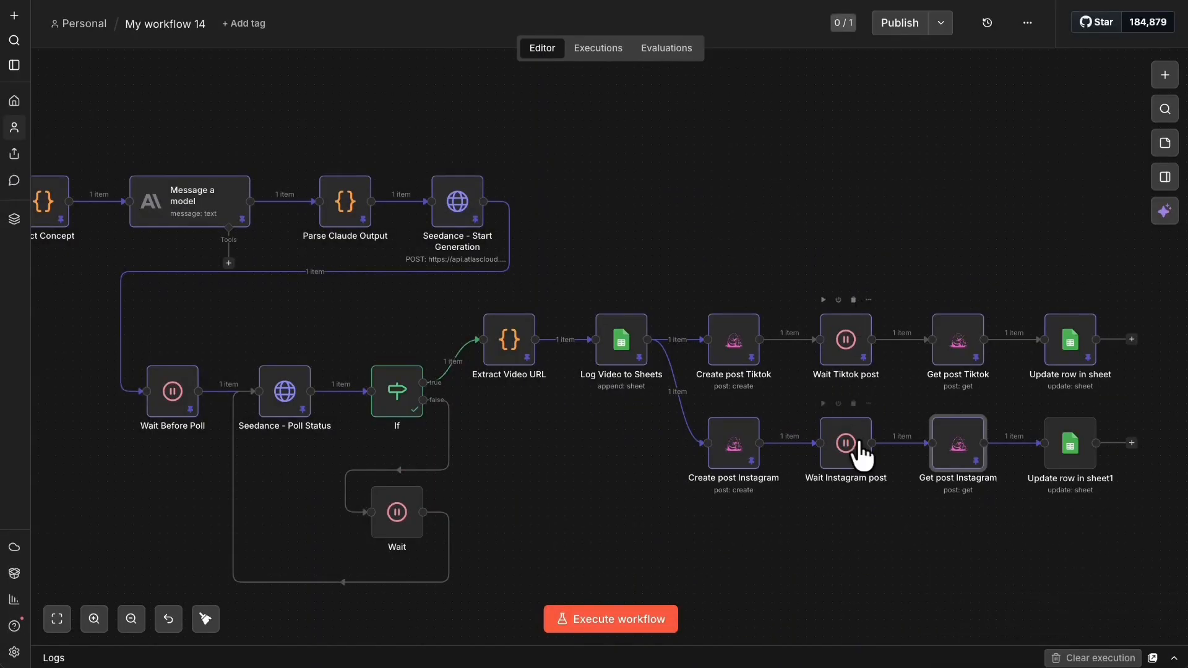
pyautogui.rightClick(1055, 432)
pyautogui.click(1014, 100)
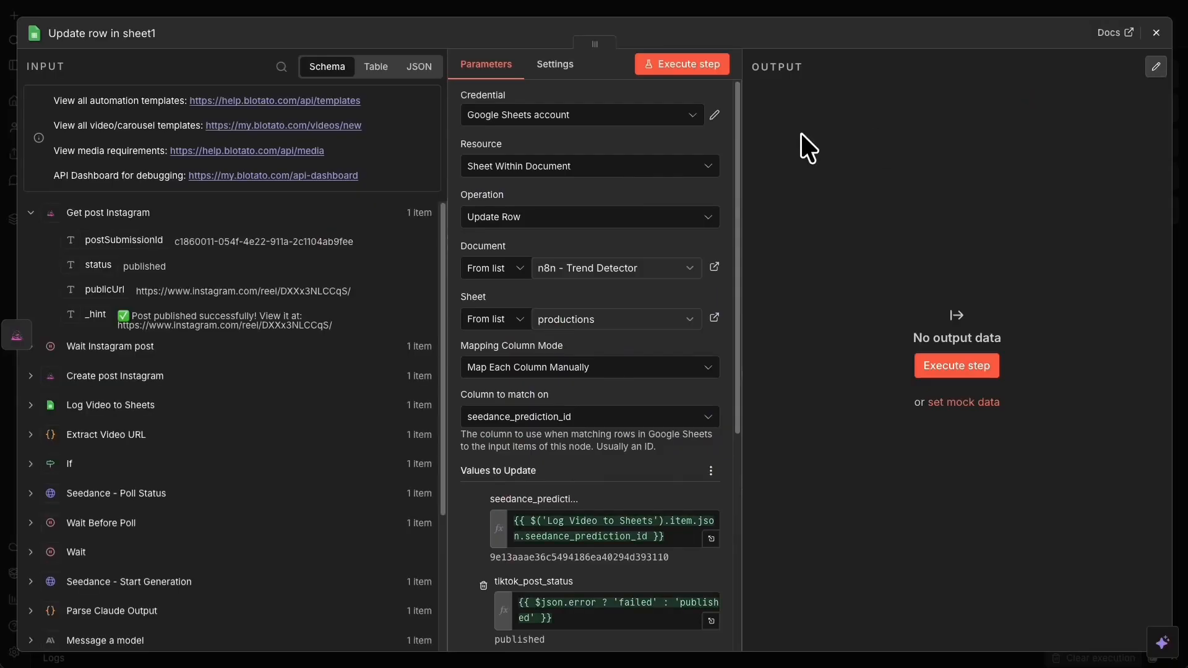
# - Swap the tiktok_post_url/status rows for Instagram_post_status (status expression) and Instagram_post_url (publicUrl)
pyautogui.scroll(-5, 666, 464)
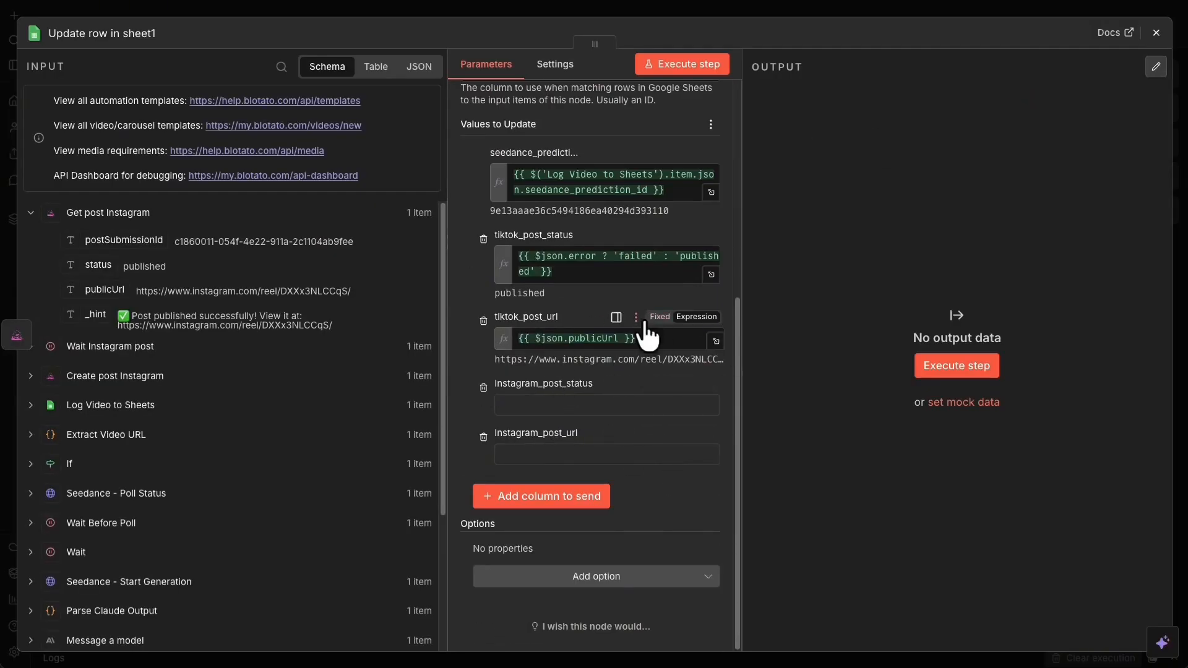
pyautogui.moveTo(662, 342); pyautogui.dragTo(487, 332)
pyautogui.press('BackSpace')
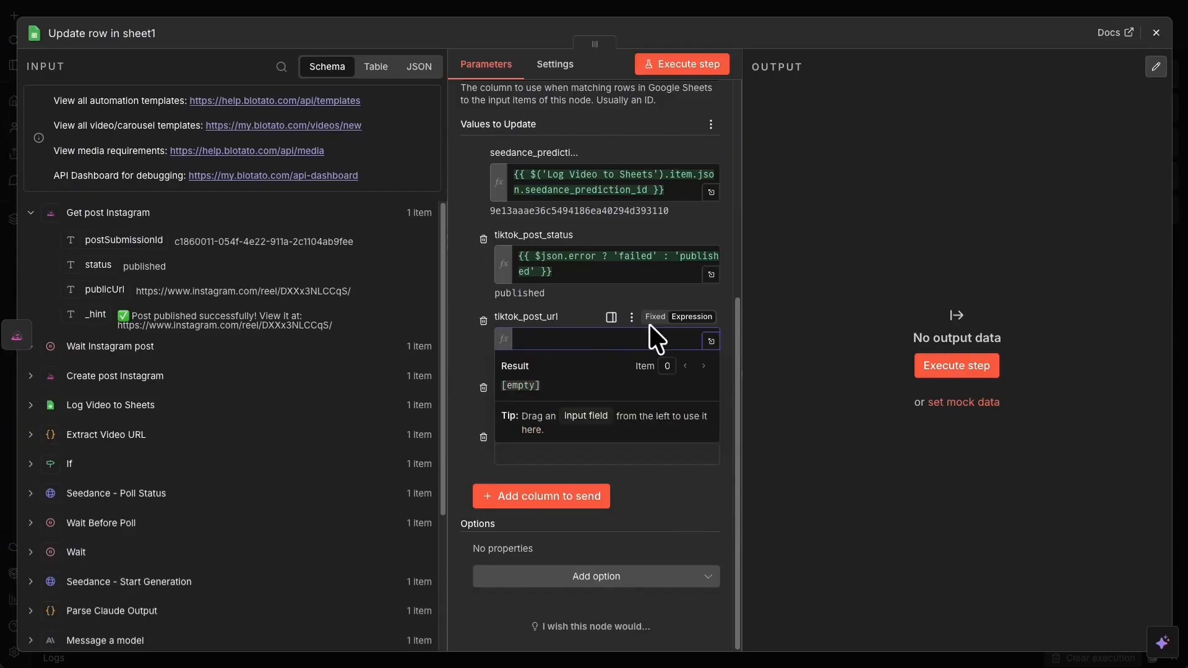
pyautogui.click(483, 320)
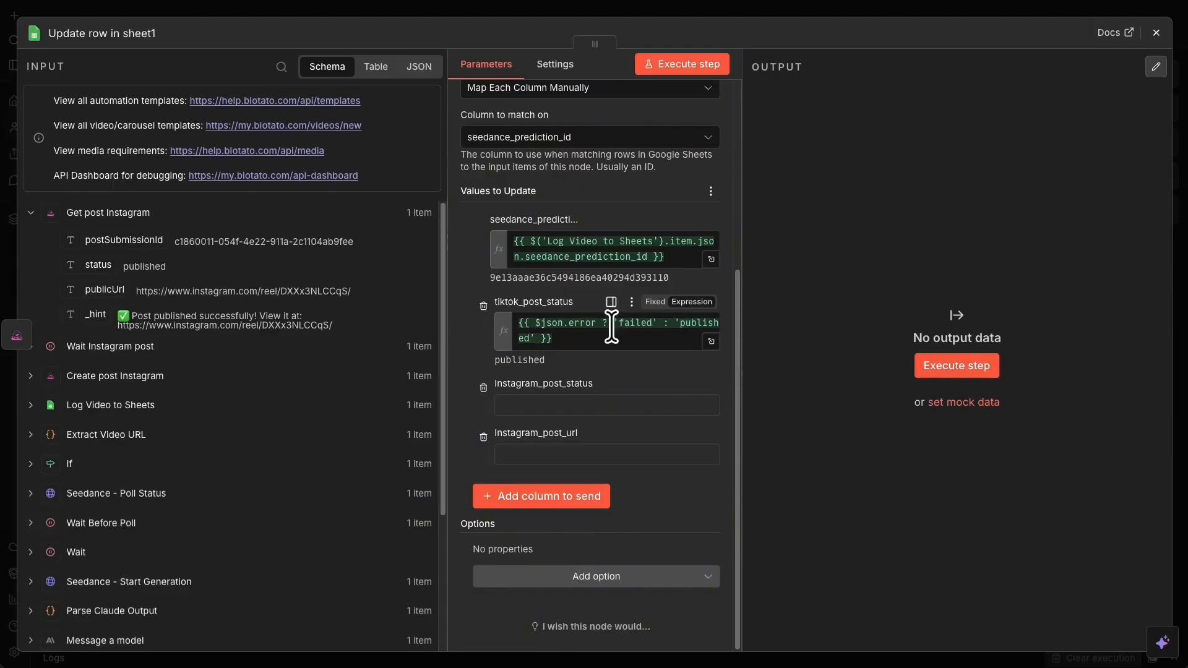
pyautogui.moveTo(588, 334); pyautogui.dragTo(527, 322)
pyautogui.press('BackSpace')
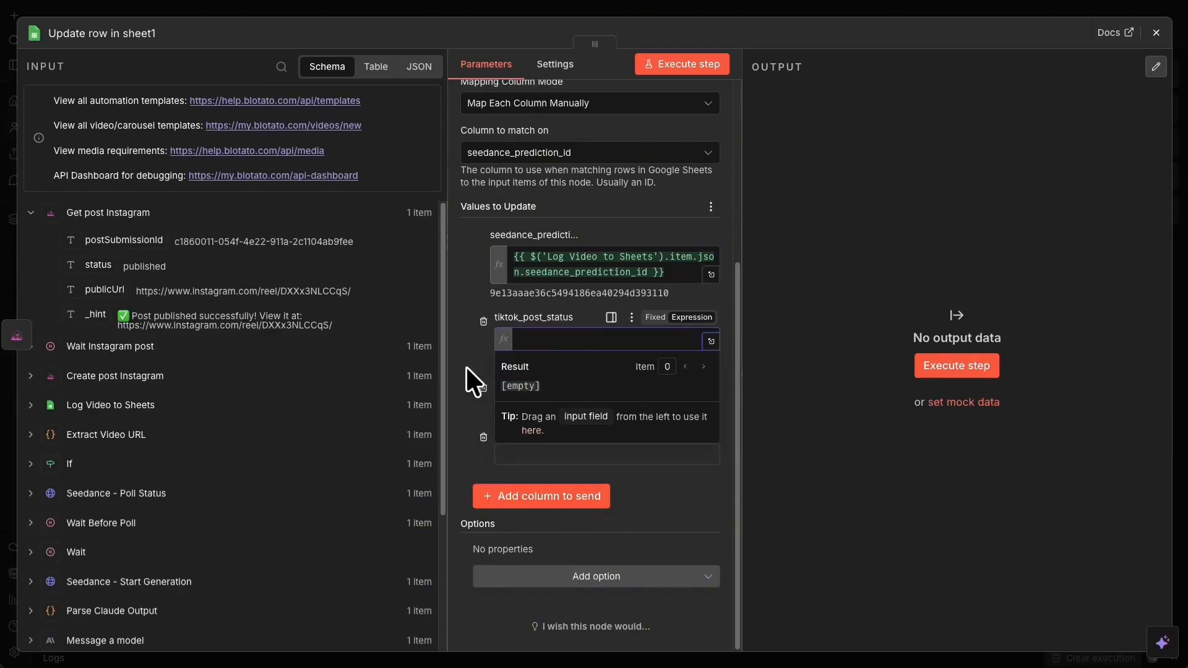
pyautogui.click(562, 410)
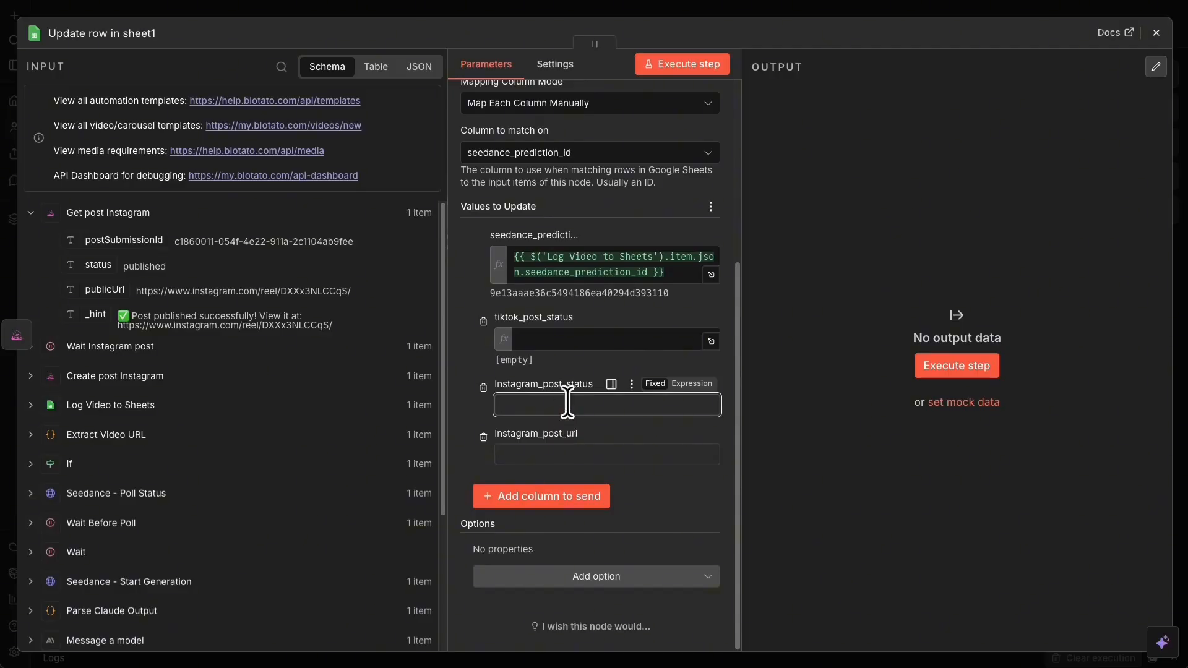
pyautogui.write("{{ $json.error ? 'failed' : 'published' }}")
pyautogui.click(483, 321)
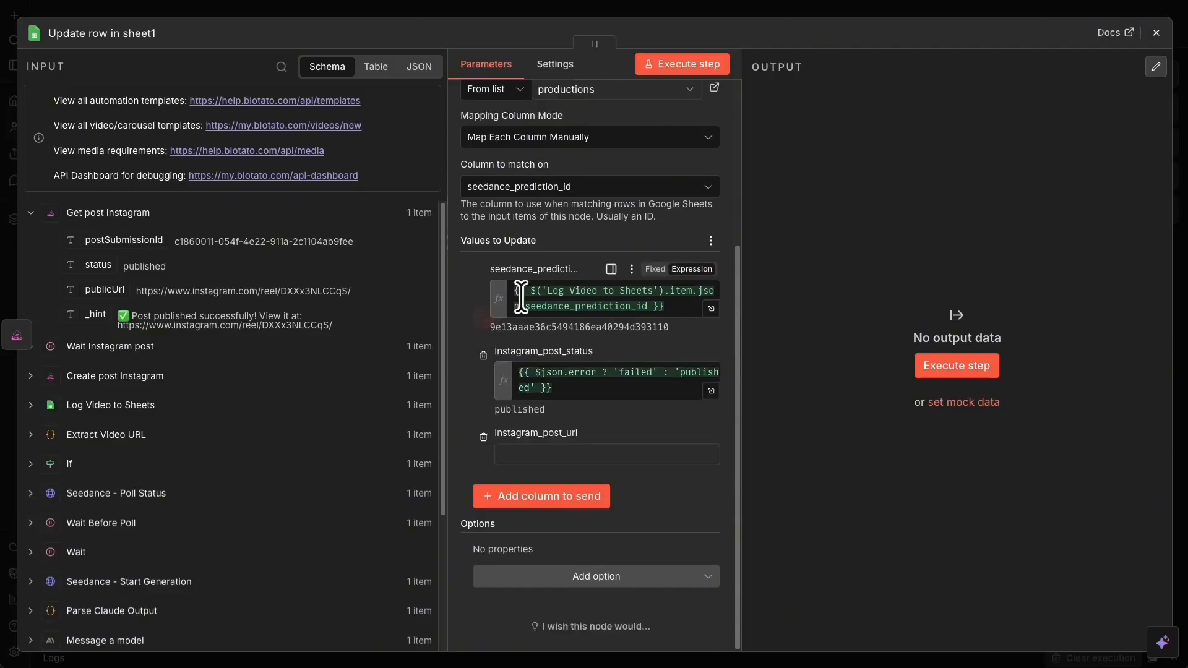
pyautogui.moveTo(95, 289); pyautogui.dragTo(671, 454)
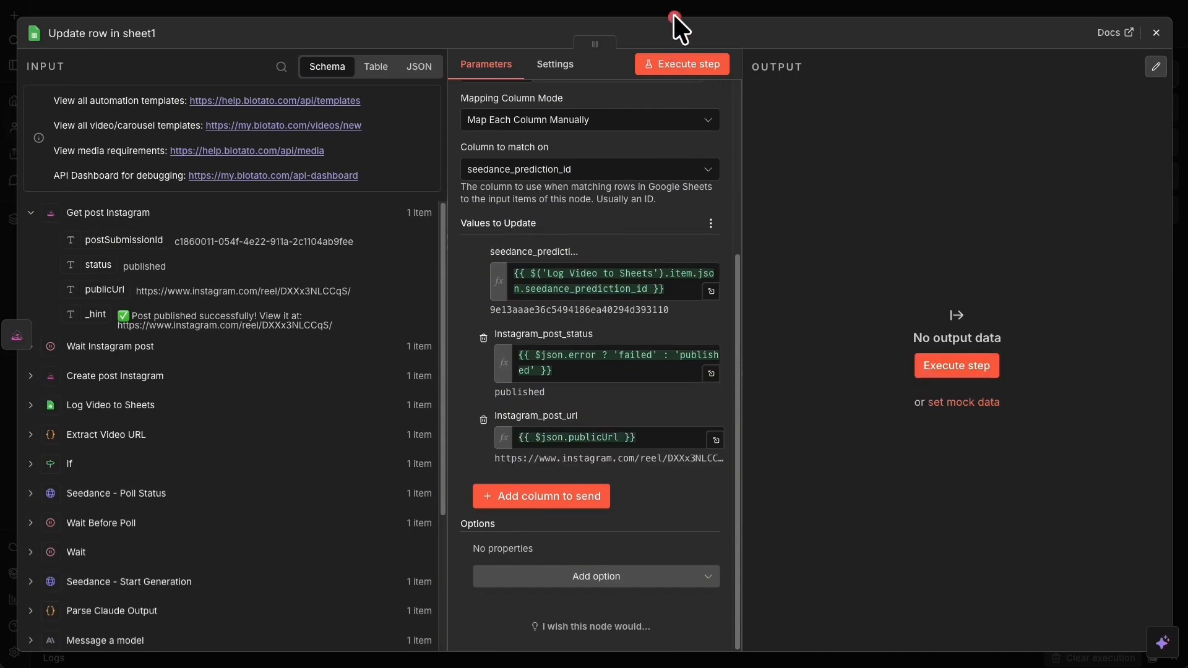
# - Execute Update row in sheet1 to log status published and the reel URL in row 3
pyautogui.click(781, 11)
pyautogui.rightClick(1065, 449)
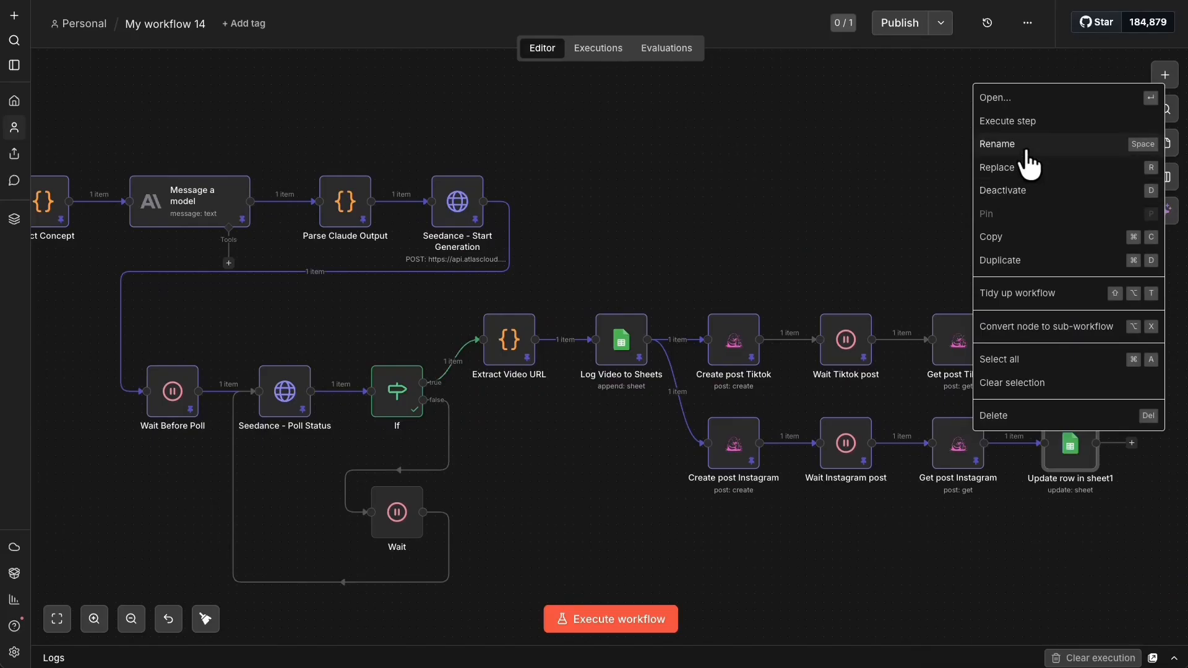
pyautogui.click(1038, 121)
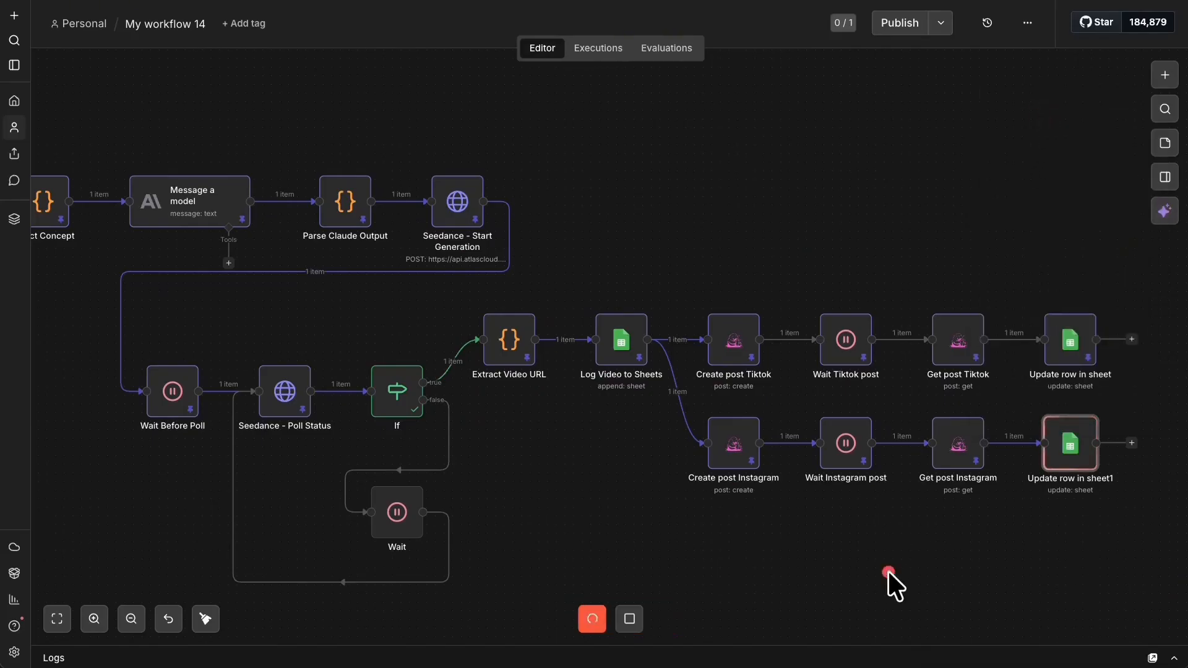
pyautogui.rightClick(1067, 451)
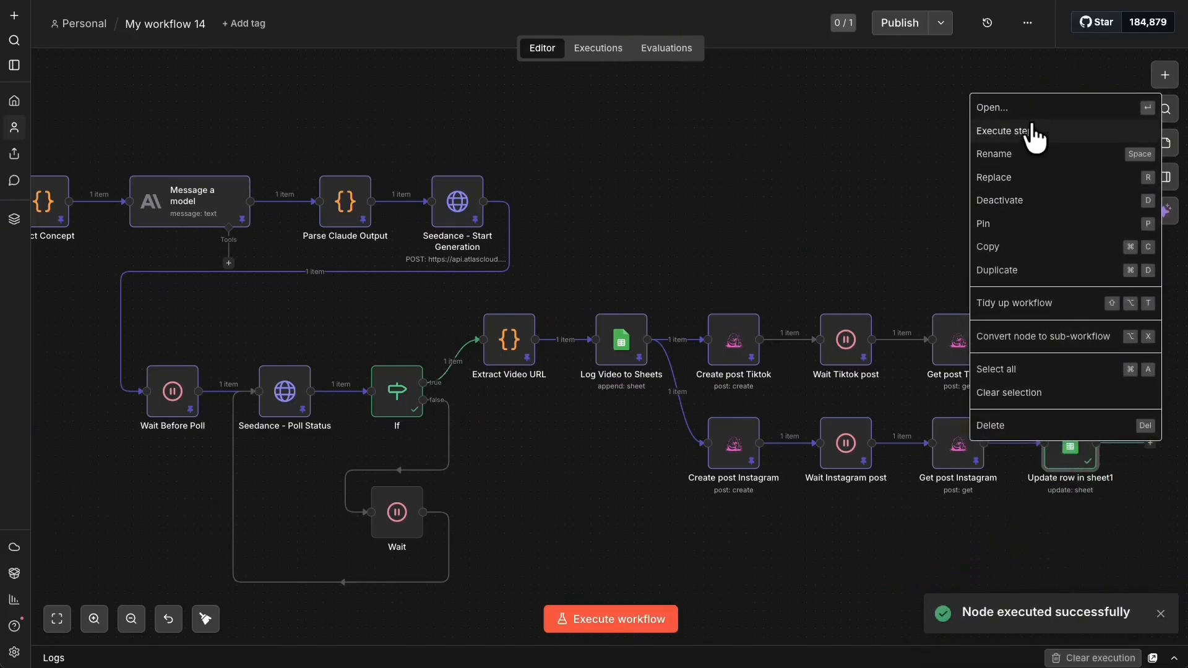
pyautogui.click(918, 213)
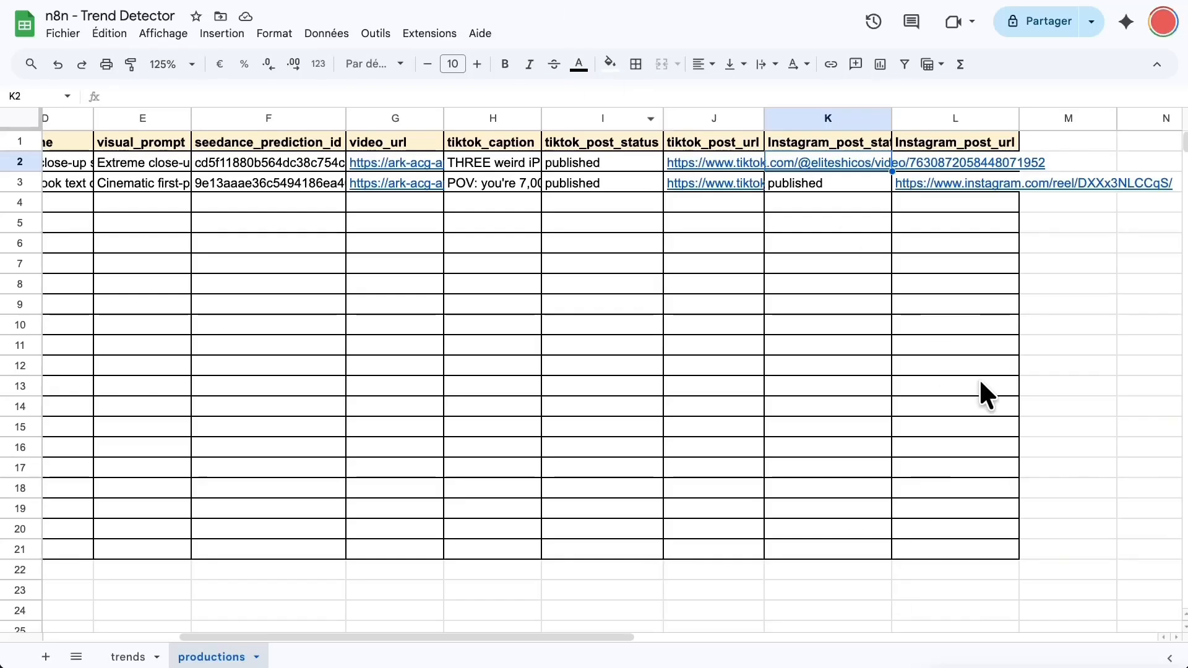
pyautogui.click(868, 203)
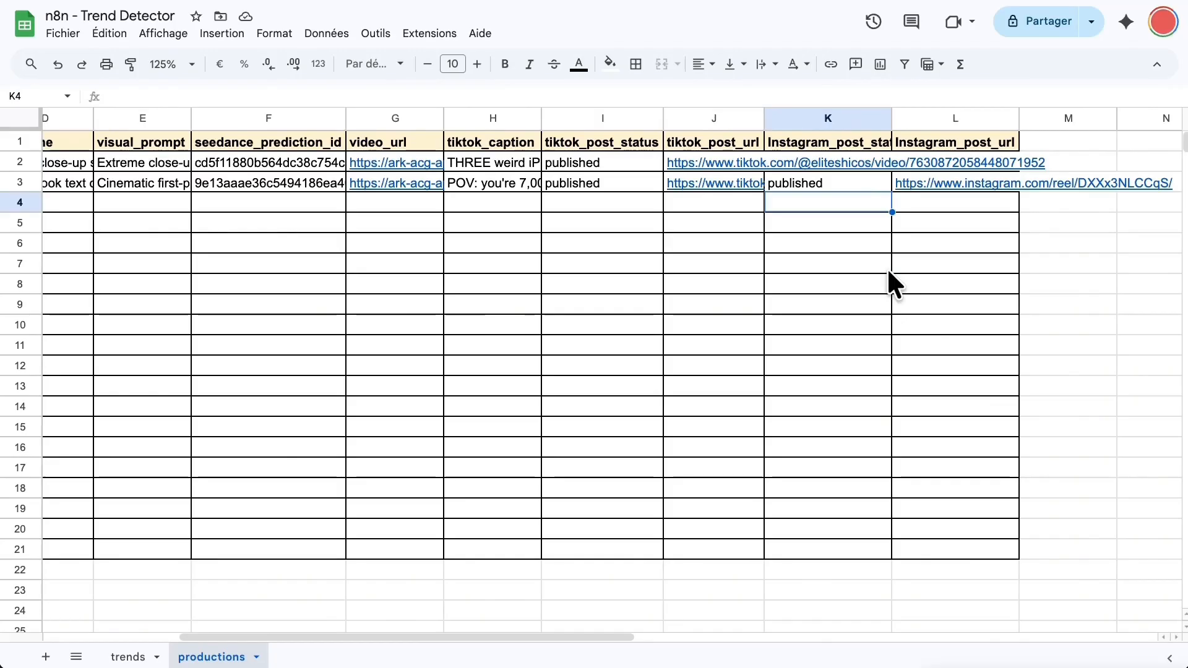
pyautogui.hotkey('ctrl', 'z')
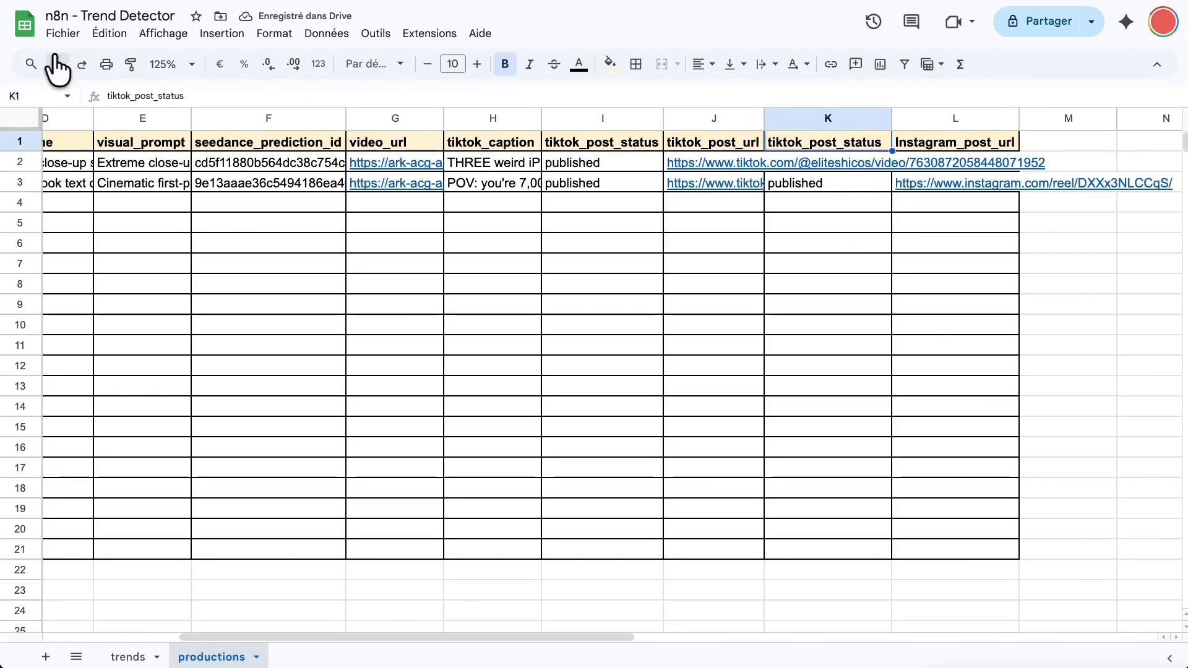
pyautogui.click(82, 67)
pyautogui.click(1001, 263)
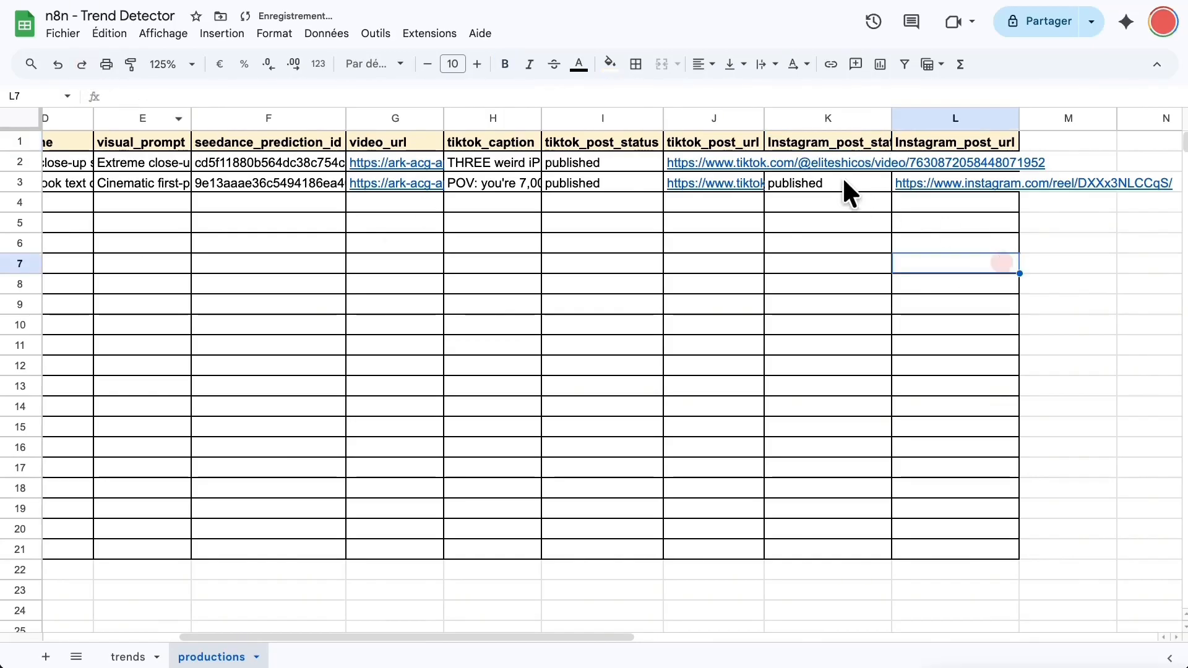
pyautogui.click(837, 185)
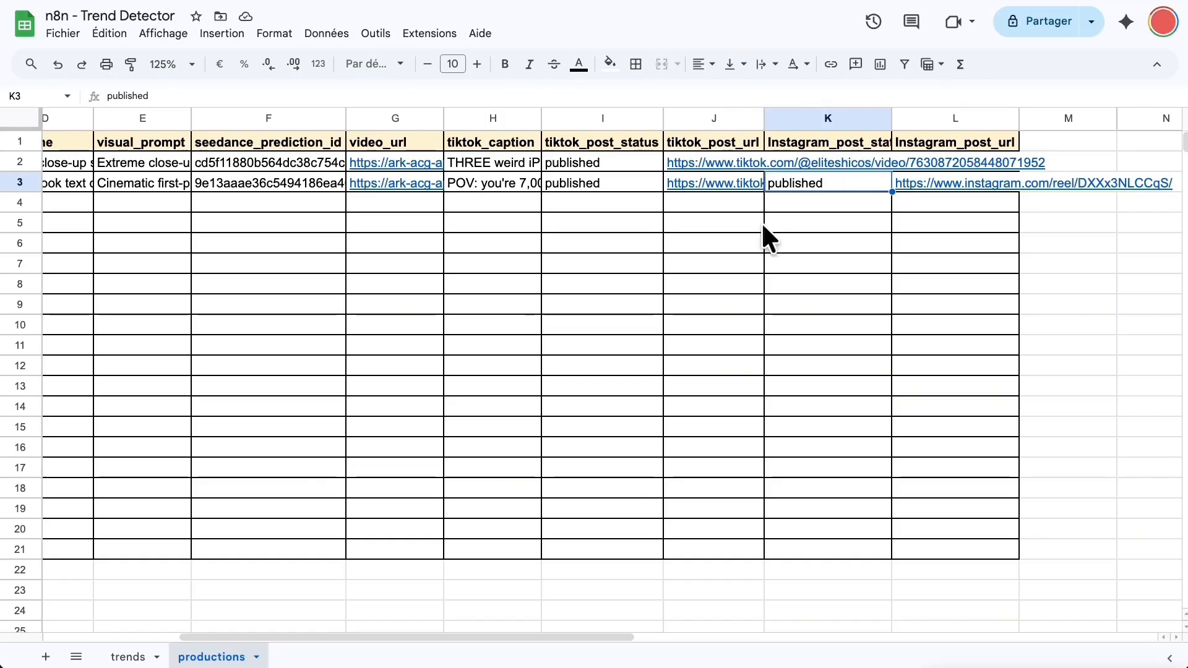
pyautogui.click(1009, 288)
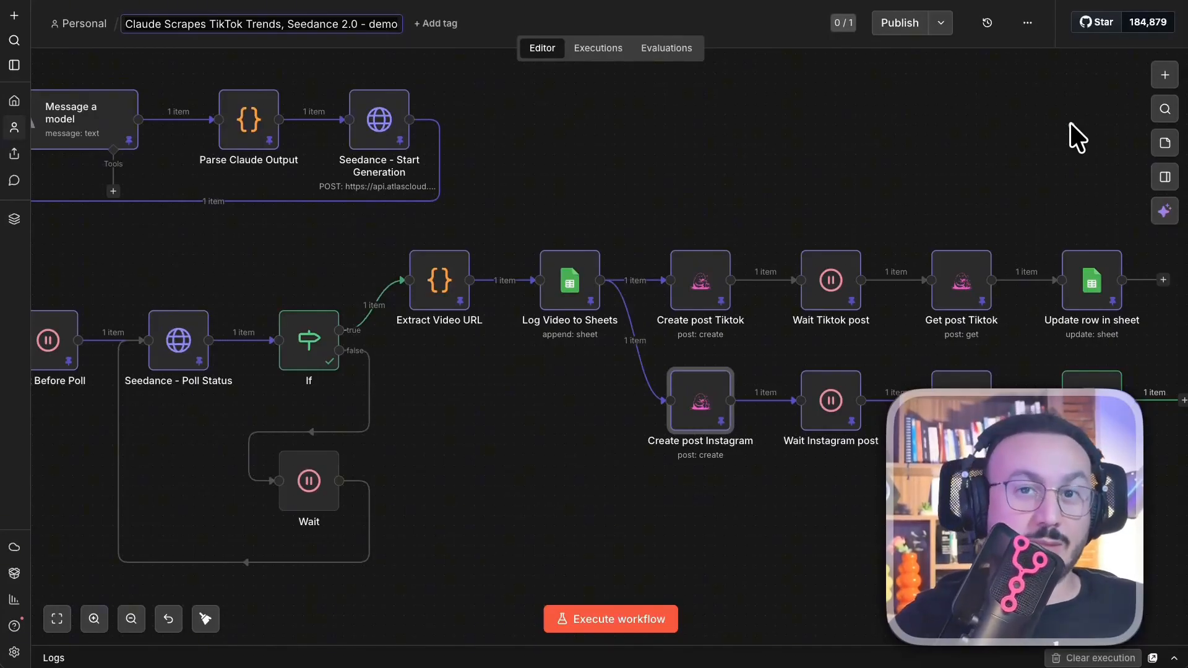
# - Duplicate the workflow as 'Claude Scrapes TikTok Trends, Seedance 2.0 - demo II'
pyautogui.click(757, 108)
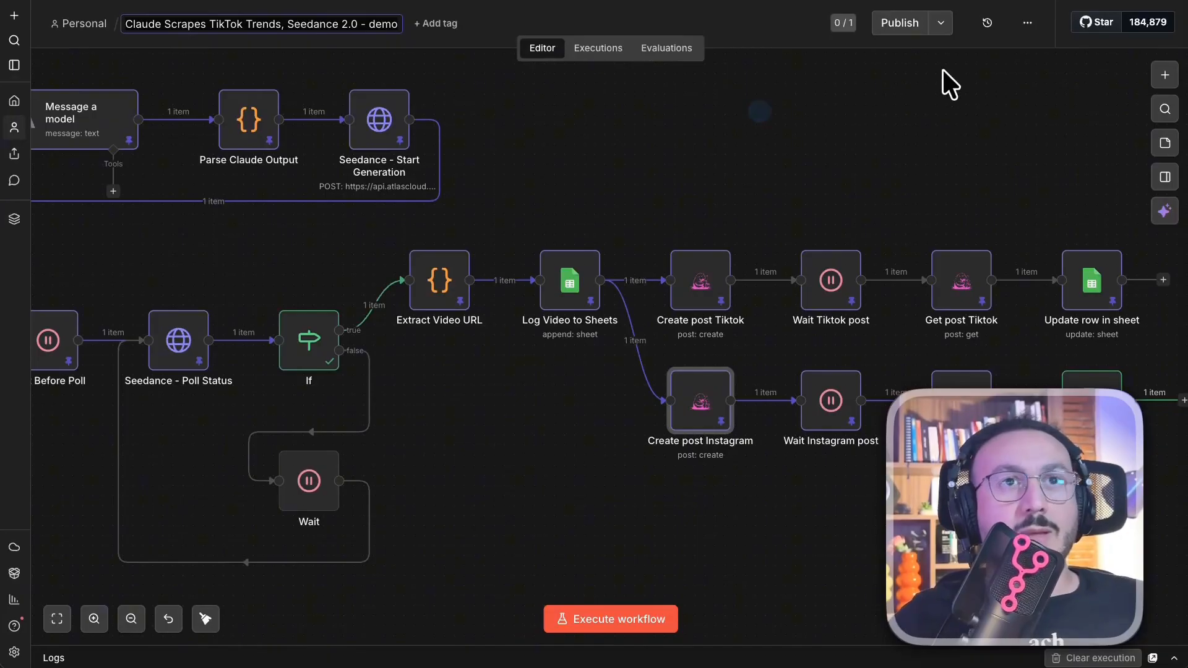
pyautogui.click(757, 45)
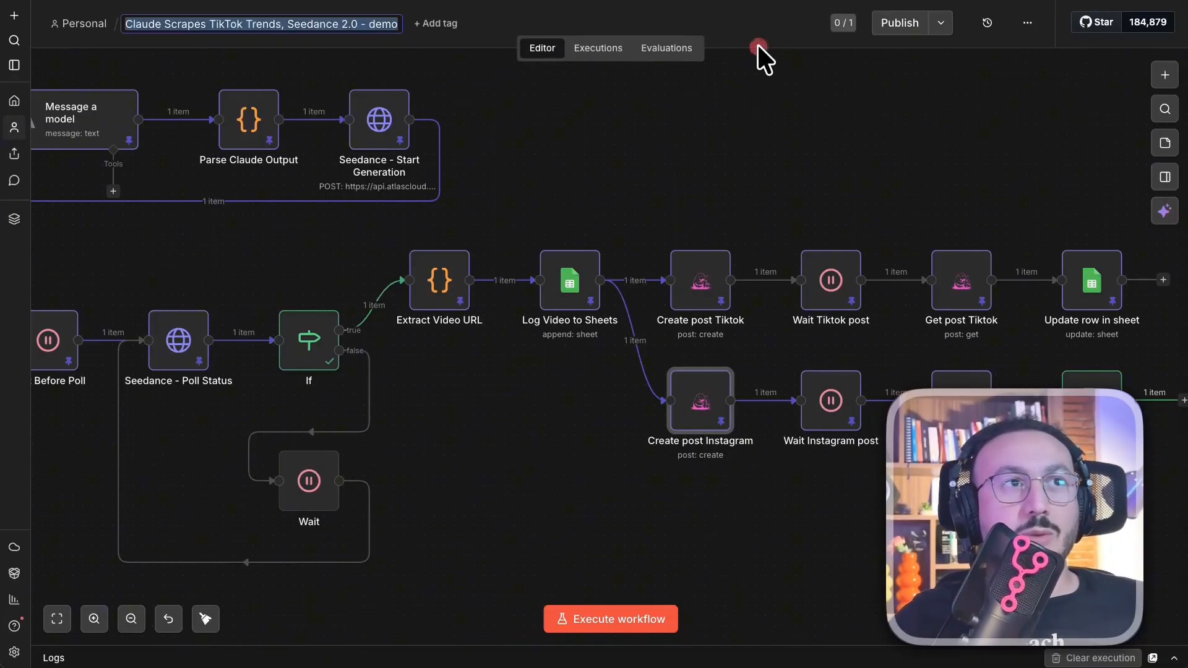
pyautogui.click(1024, 24)
pyautogui.click(1027, 81)
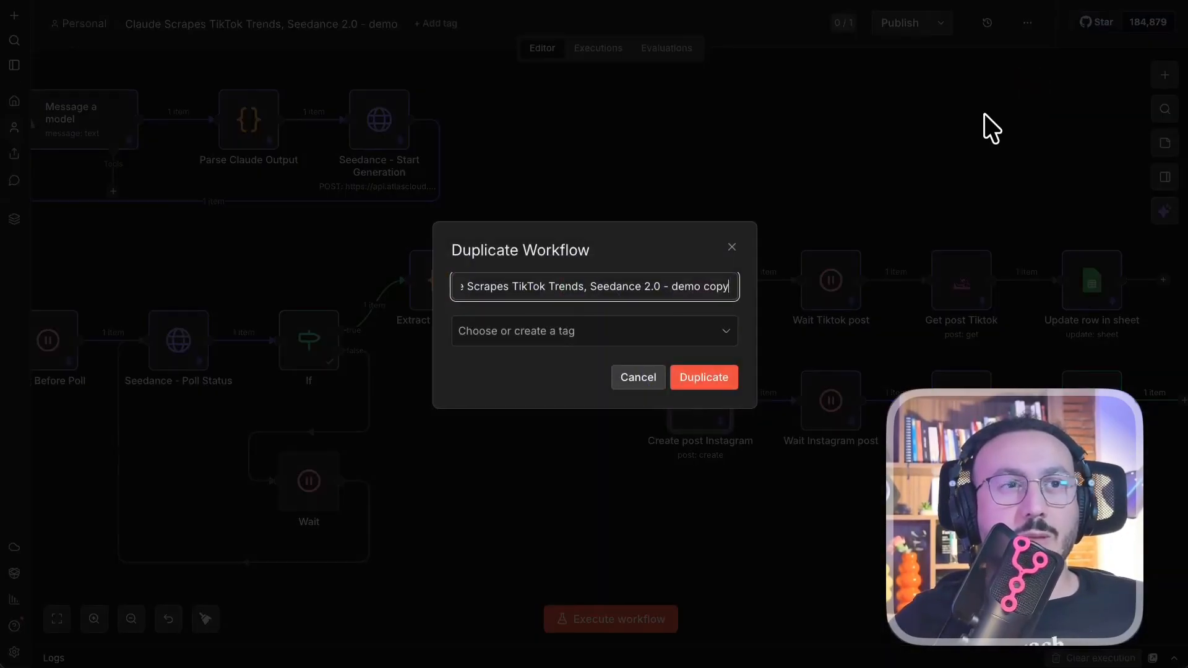
pyautogui.tripleClick(711, 287)
pyautogui.click(721, 291)
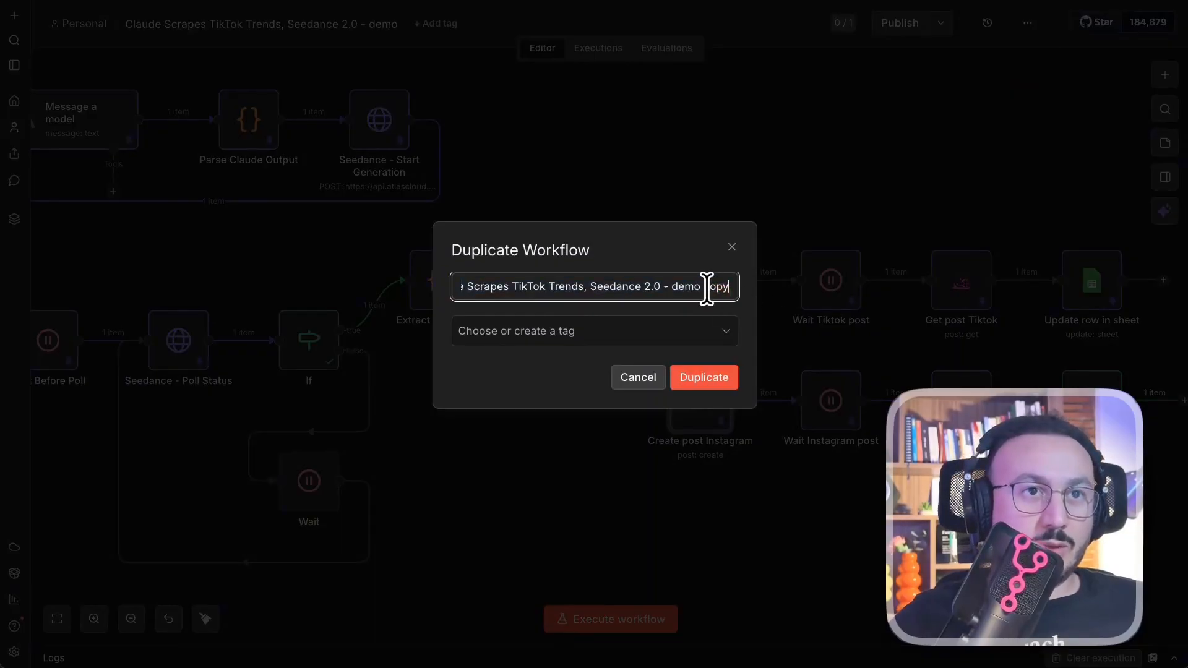
pyautogui.press('BackSpace')
pyautogui.press('BackSpace')
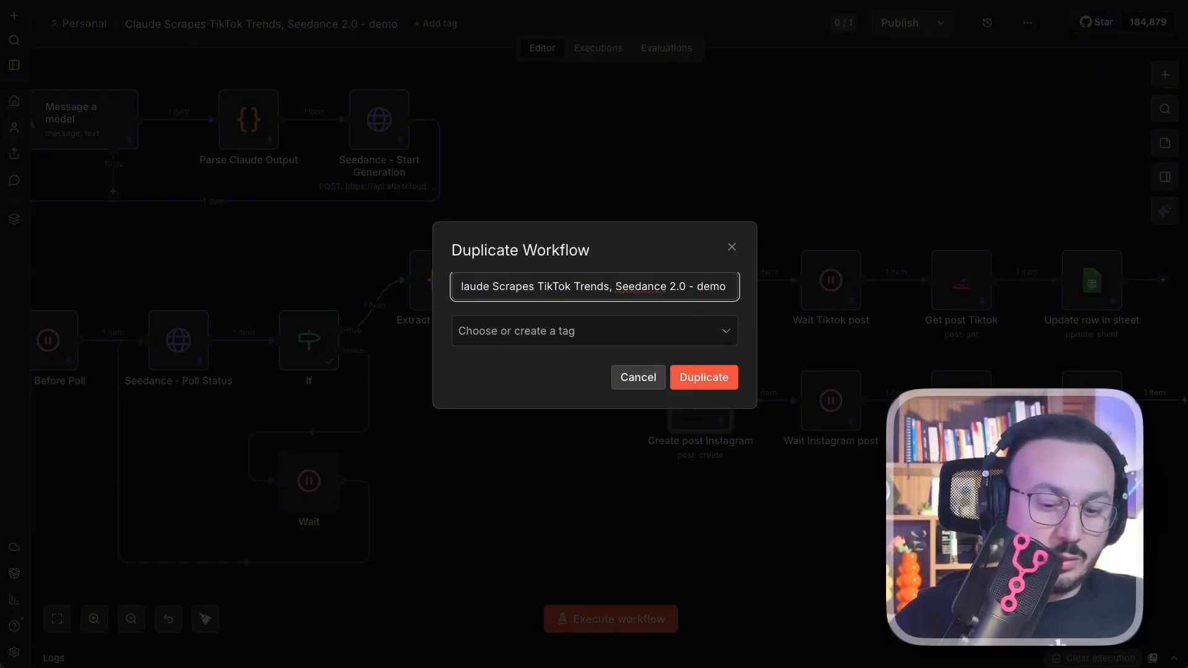
pyautogui.click(728, 370)
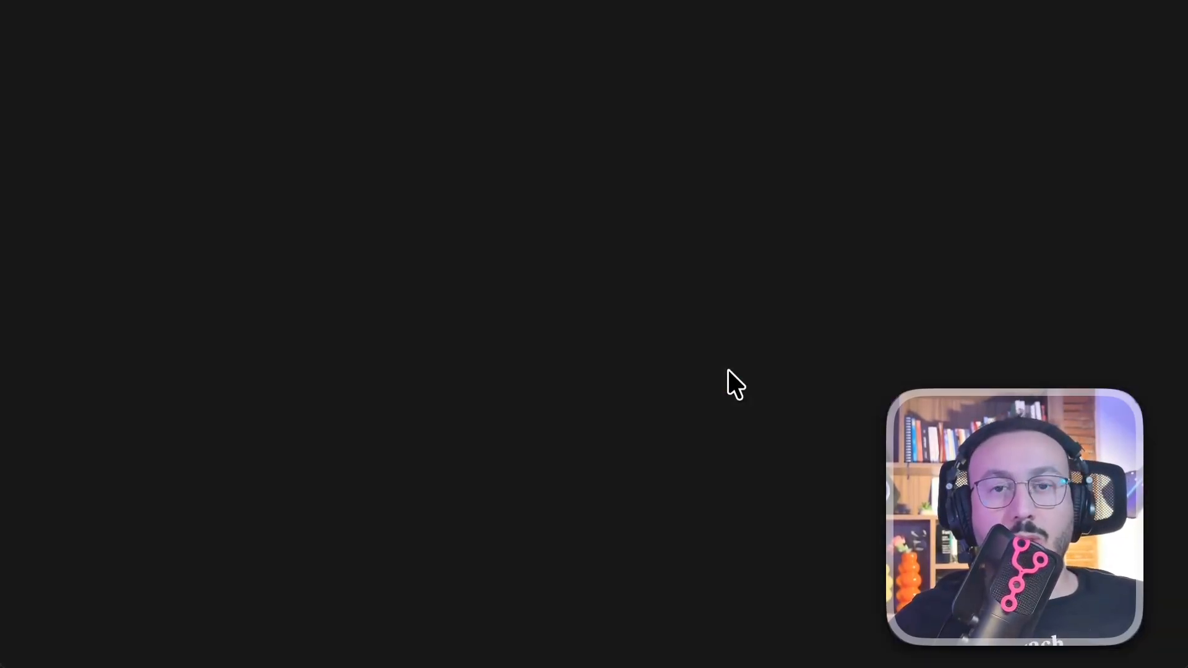
# - Unpin the seven top-row nodes plus Wait Before Poll and Seedance - Poll Status
pyautogui.moveTo(89, 156); pyautogui.dragTo(715, 281)
pyautogui.rightClick(658, 248)
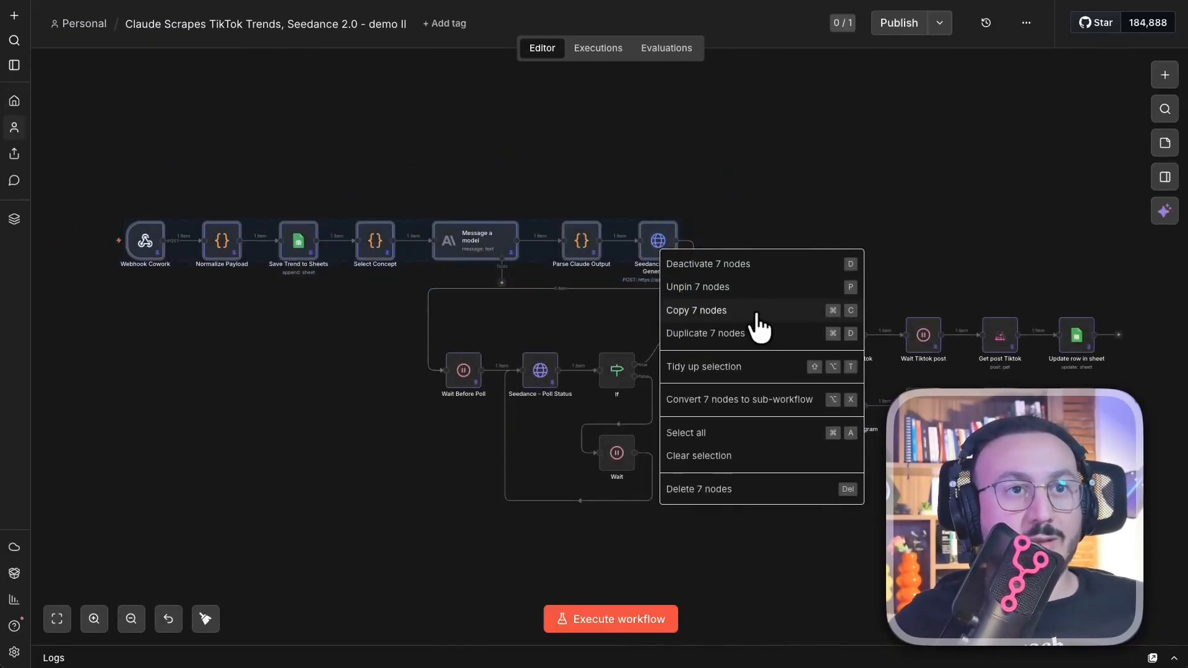
pyautogui.click(724, 287)
pyautogui.moveTo(322, 368); pyautogui.dragTo(445, 379)
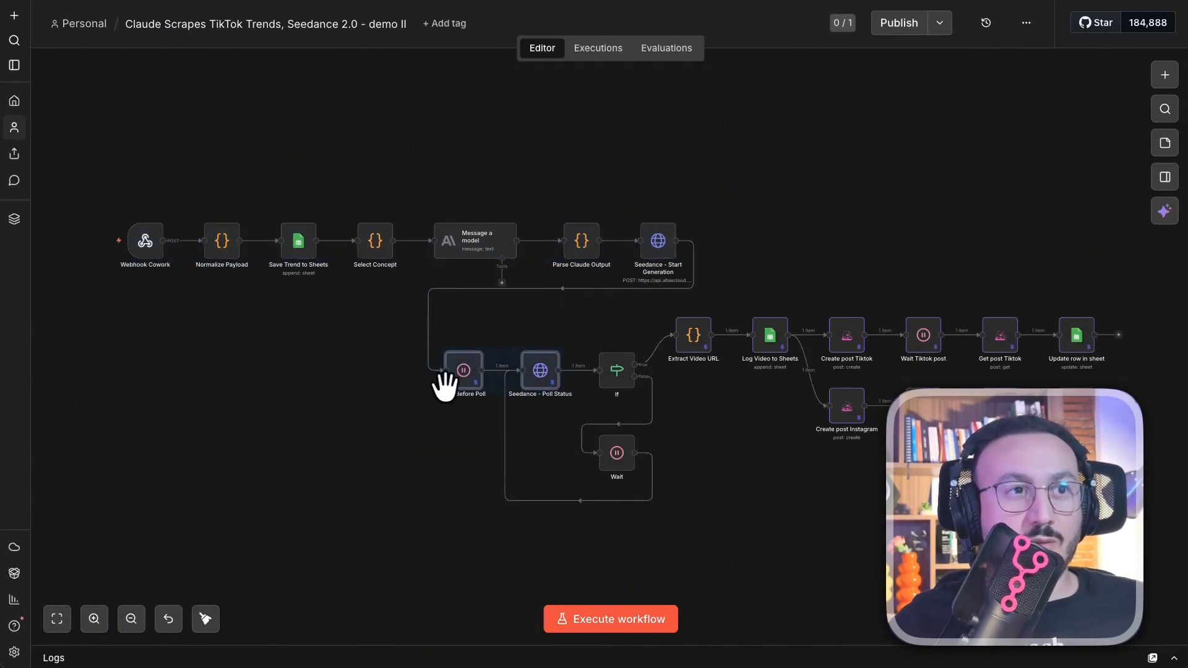
pyautogui.rightClick(455, 390)
pyautogui.click(526, 428)
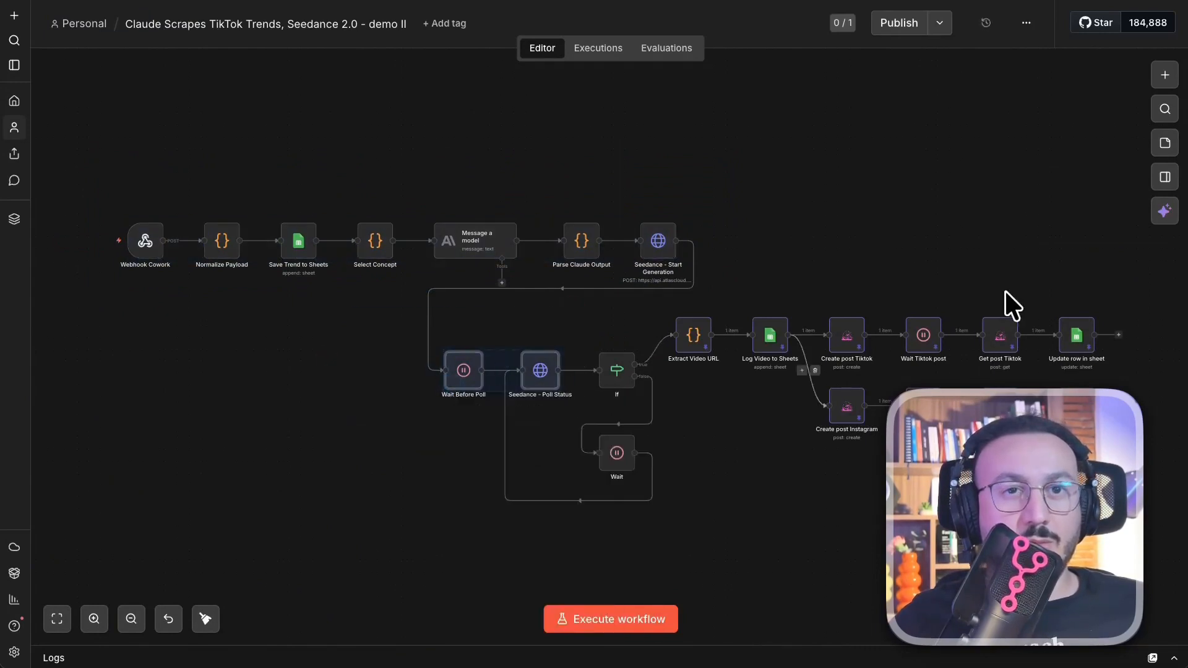
# - Unpin the six TikTok row nodes and the three Instagram row nodes
pyautogui.moveTo(1140, 284); pyautogui.dragTo(677, 464)
pyautogui.rightClick(783, 350)
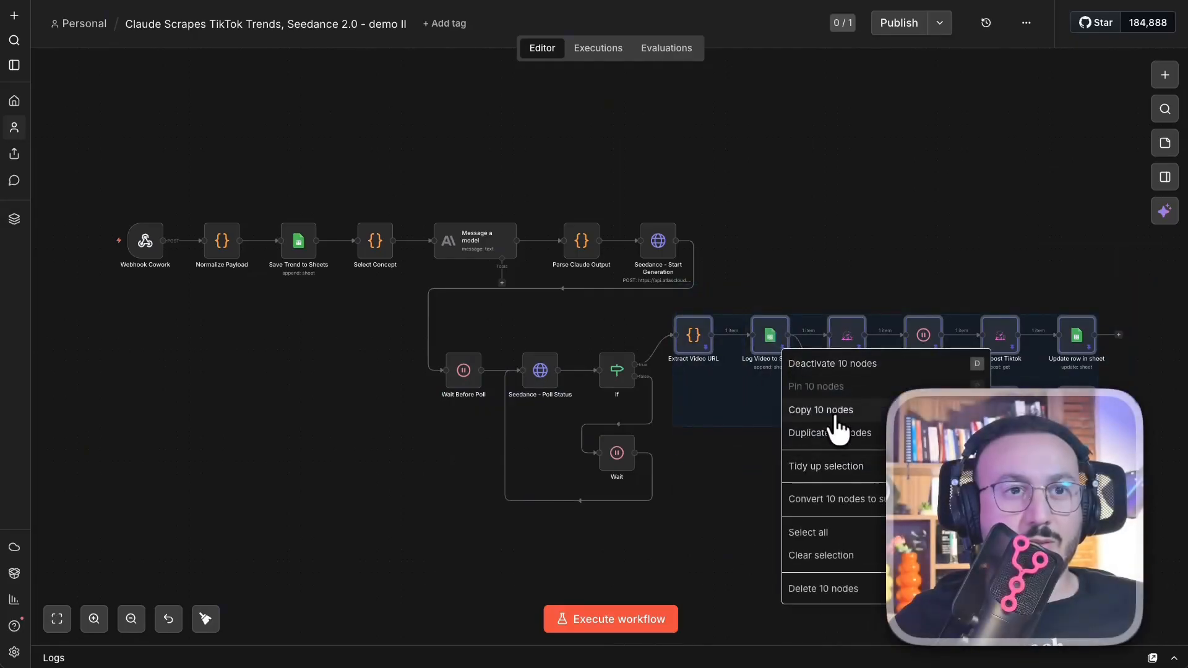
pyautogui.click(712, 485)
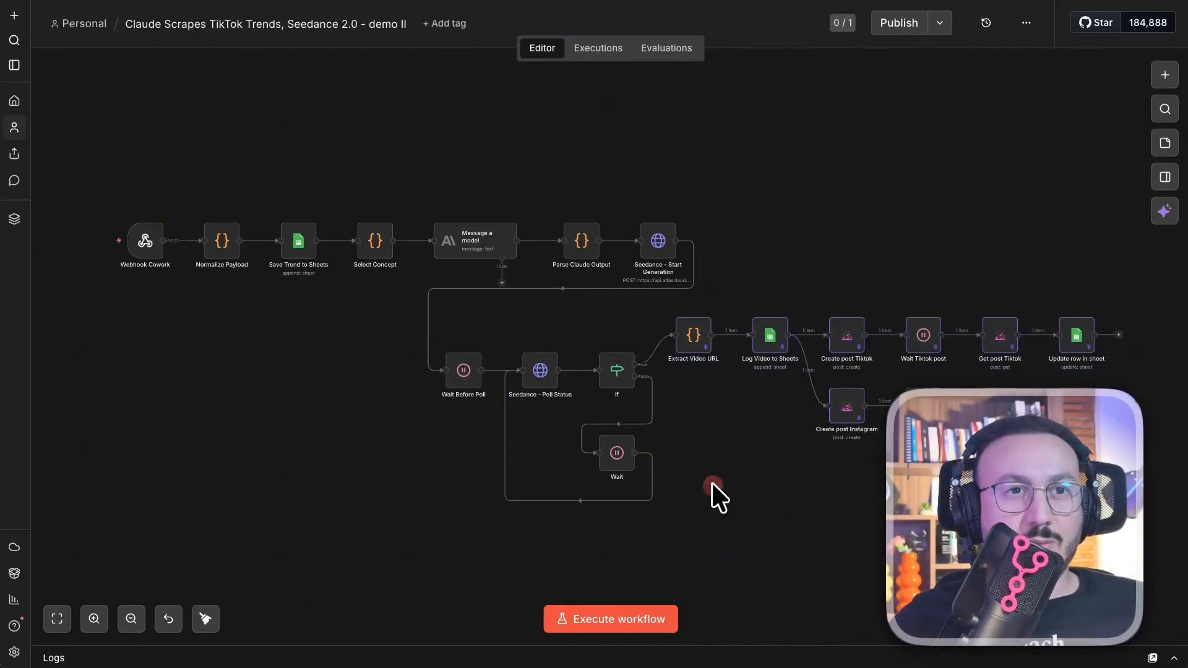
pyautogui.moveTo(1118, 294); pyautogui.dragTo(857, 360)
pyautogui.moveTo(684, 344); pyautogui.dragTo(674, 360)
pyautogui.rightClick(681, 360)
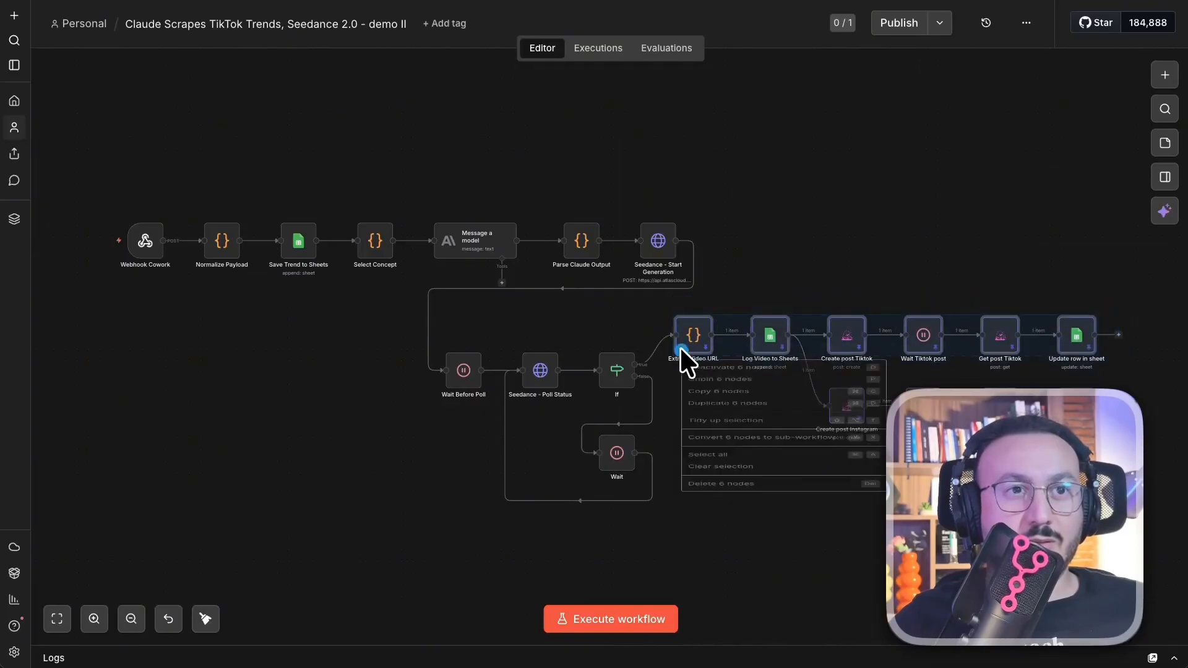
pyautogui.click(730, 398)
pyautogui.scroll(-4, 1052, 321)
pyautogui.click(992, 350)
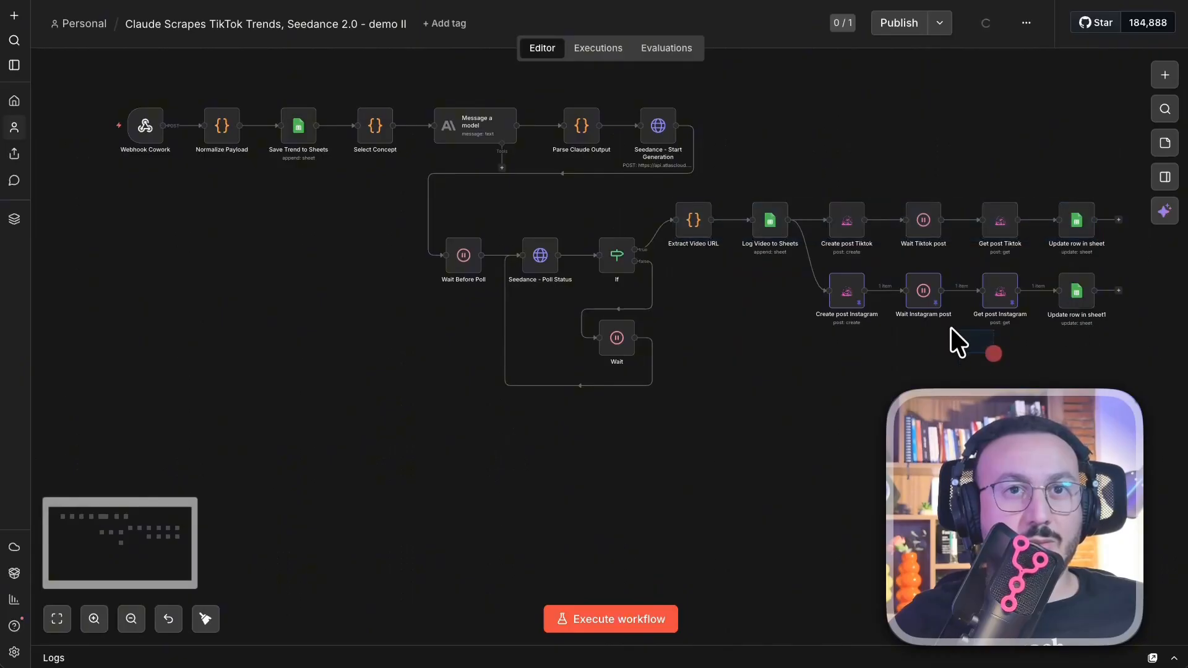
pyautogui.moveTo(1035, 343); pyautogui.dragTo(810, 260)
pyautogui.rightClick(858, 292)
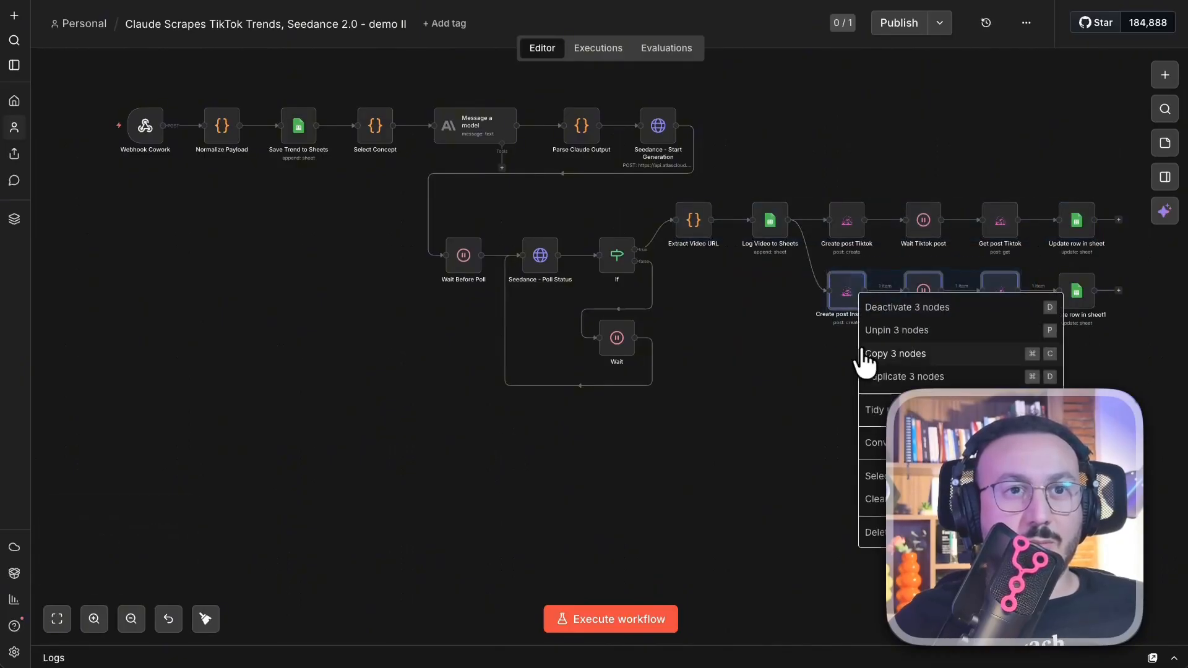
pyautogui.click(906, 331)
# - Fit the whole workflow in view and open the Webhook Cowork trigger
pyautogui.click(57, 618)
pyautogui.rightClick(148, 237)
pyautogui.click(181, 259)
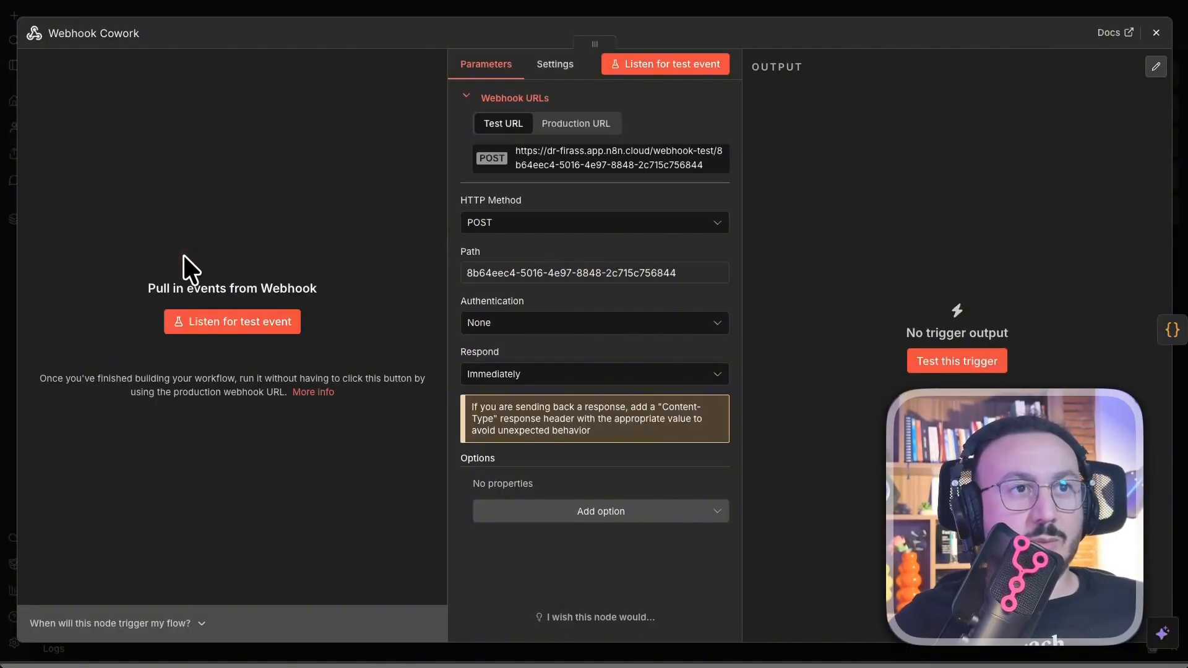
# - Show Webhook Cowork's Production URL, then switch to the node's Settings
pyautogui.click(581, 124)
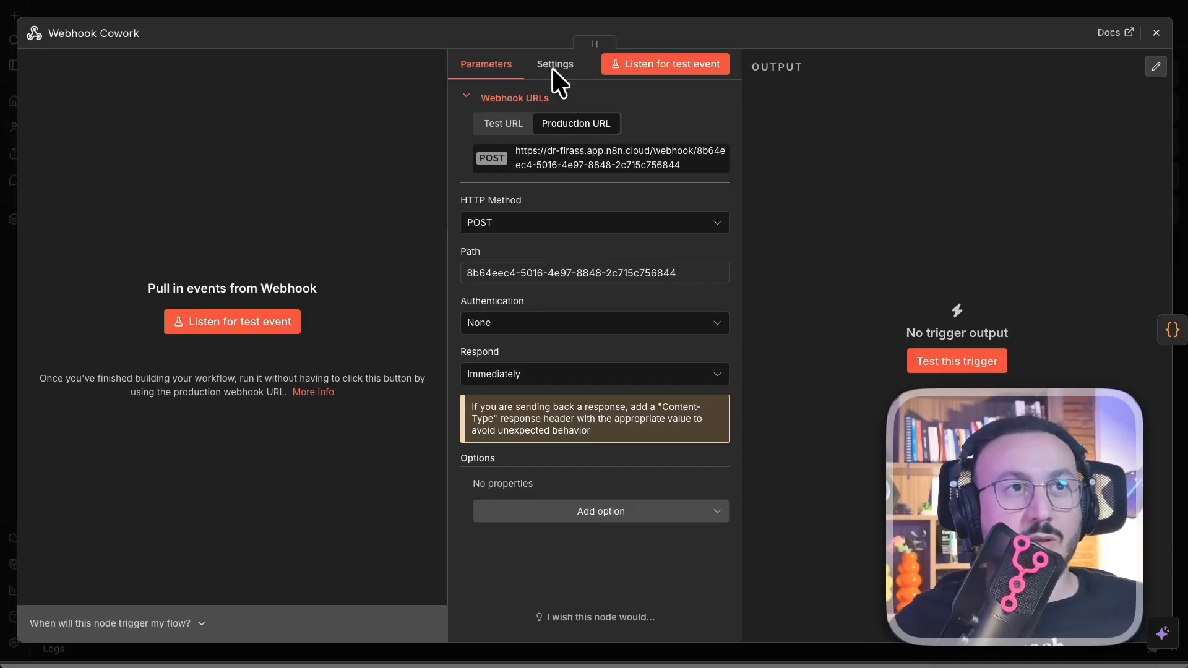
pyautogui.click(557, 59)
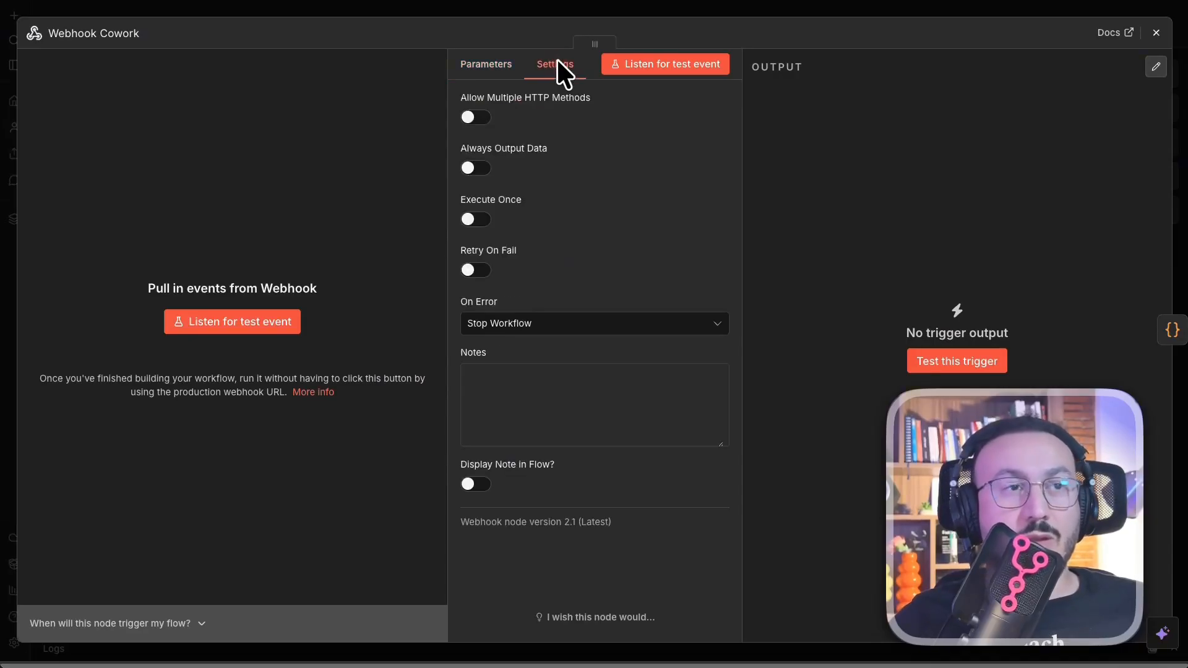
pyautogui.click(467, 59)
# - Review the demo II workflow settings and close them unchanged
pyautogui.click(545, 12)
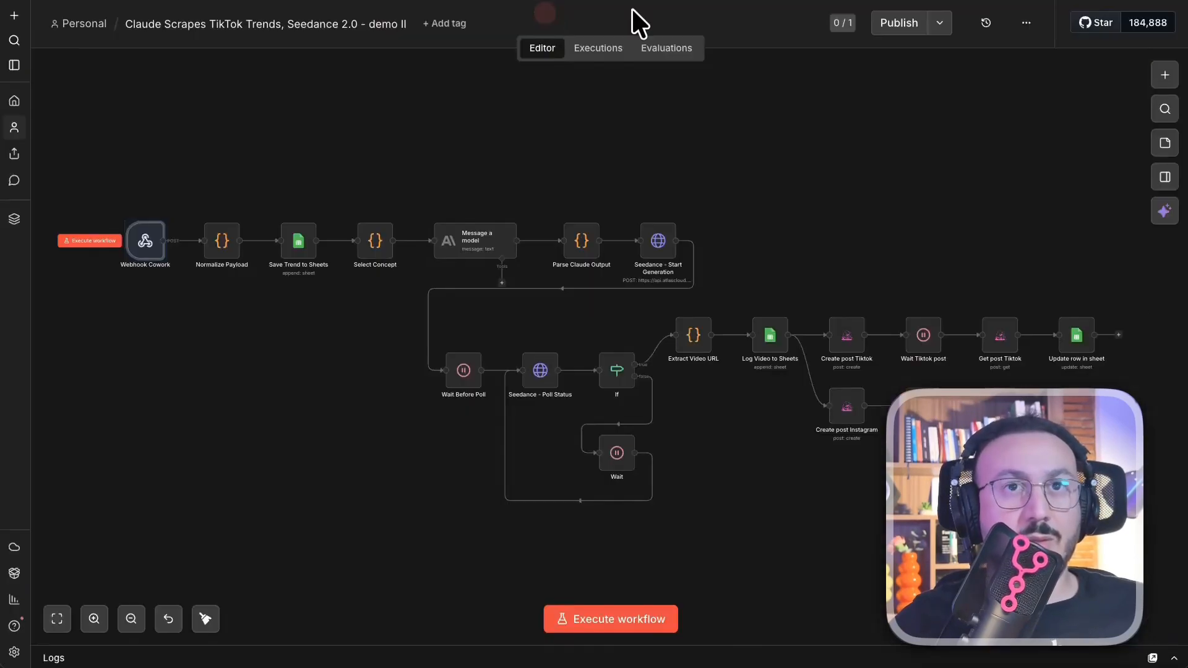
pyautogui.click(1025, 22)
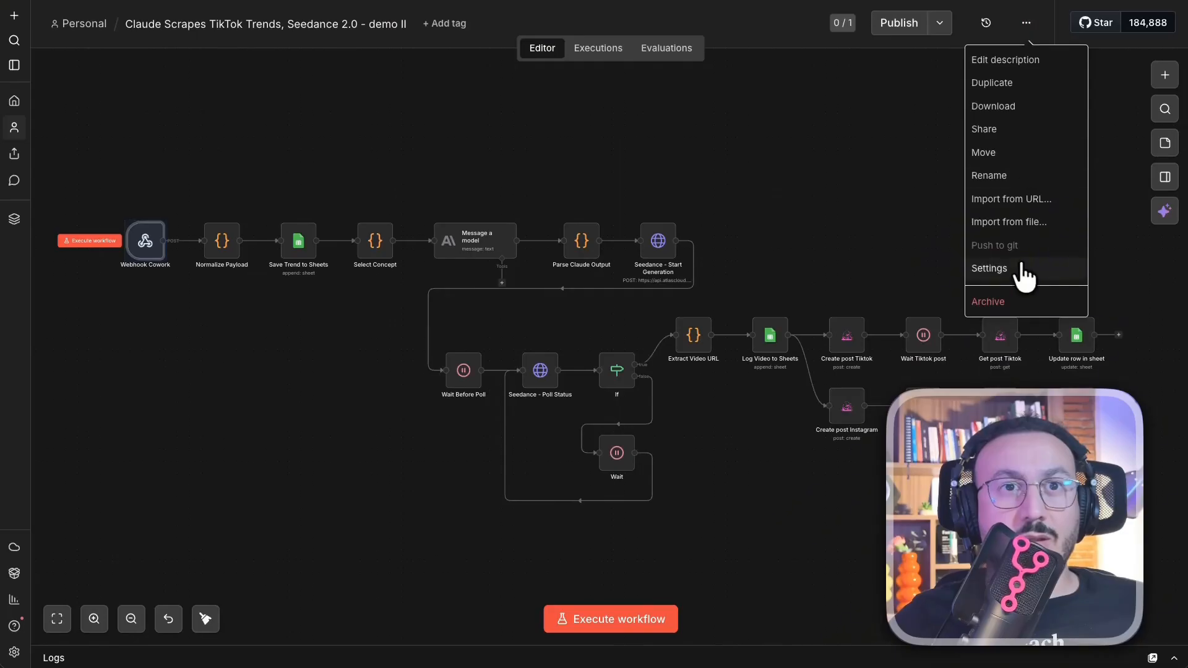
pyautogui.click(1018, 272)
pyautogui.scroll(-1, 658, 396)
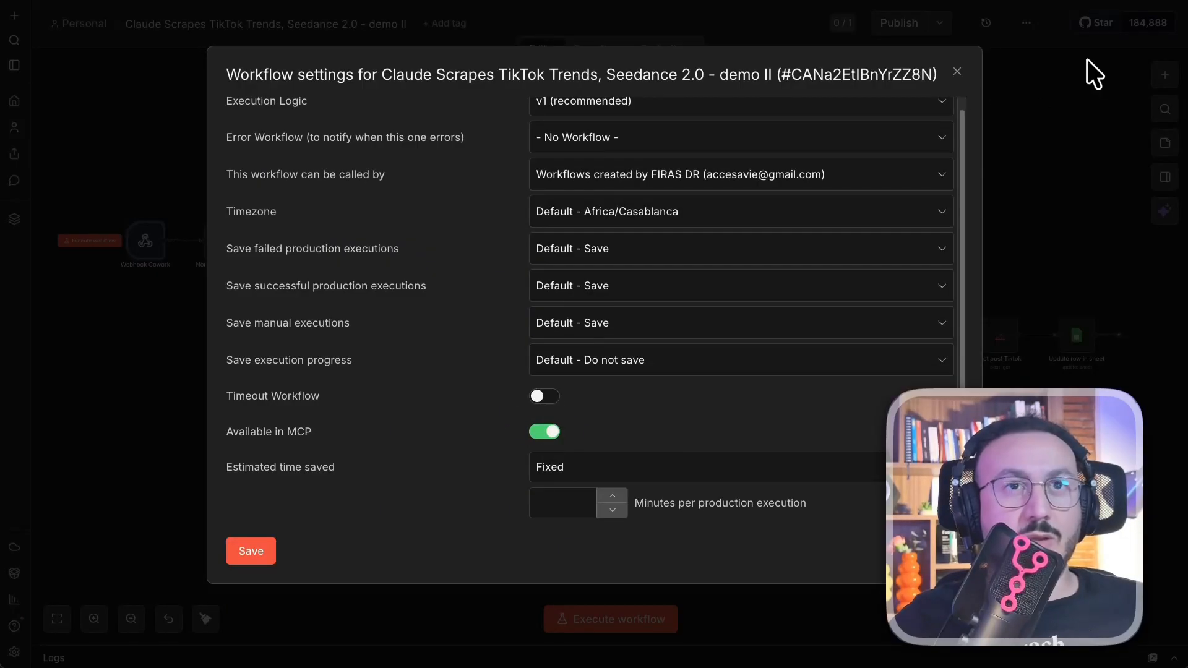
pyautogui.click(960, 73)
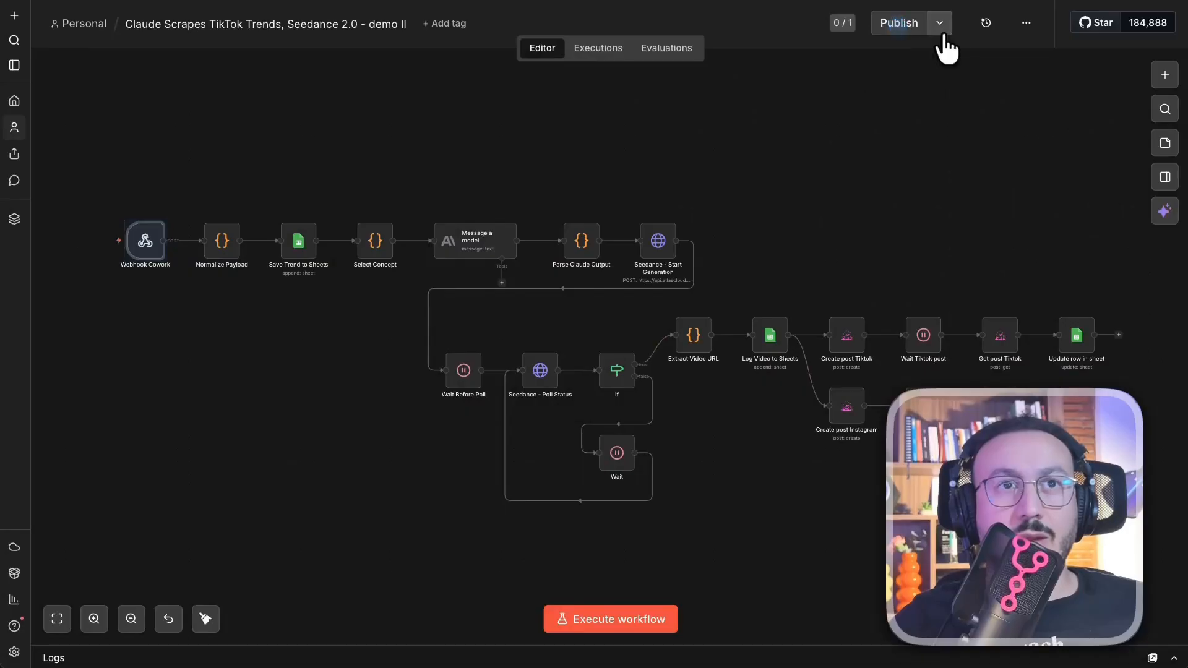
# - Publish demo II with the default version name and dismiss the Production Checklist
pyautogui.click(910, 23)
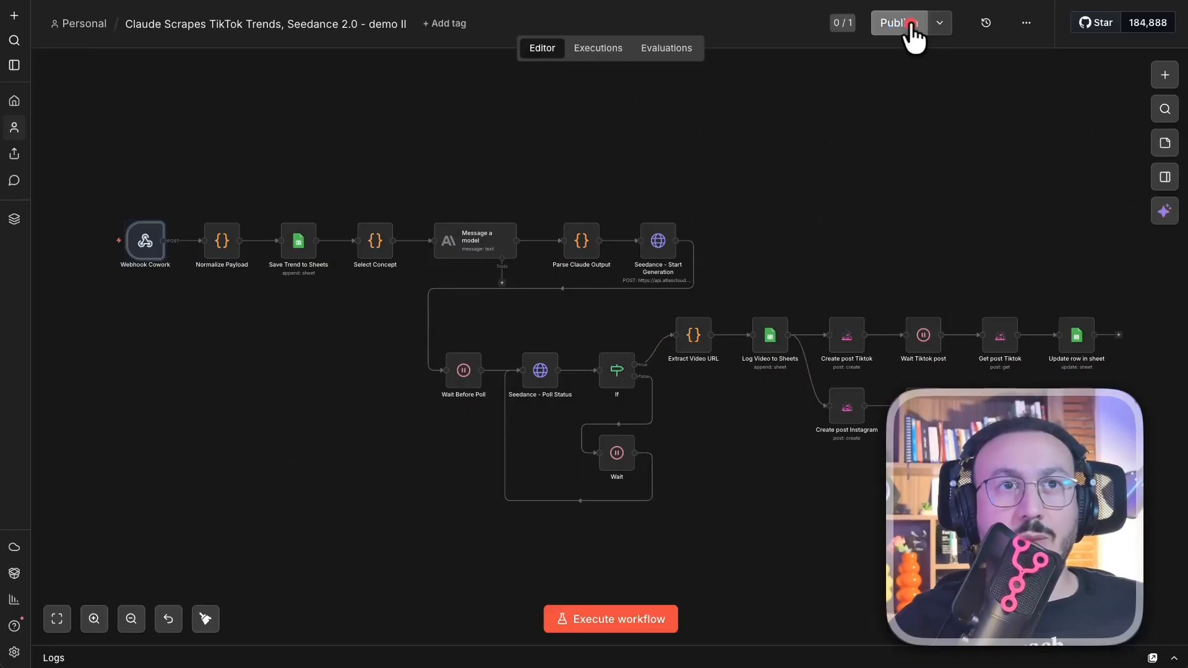
pyautogui.click(746, 419)
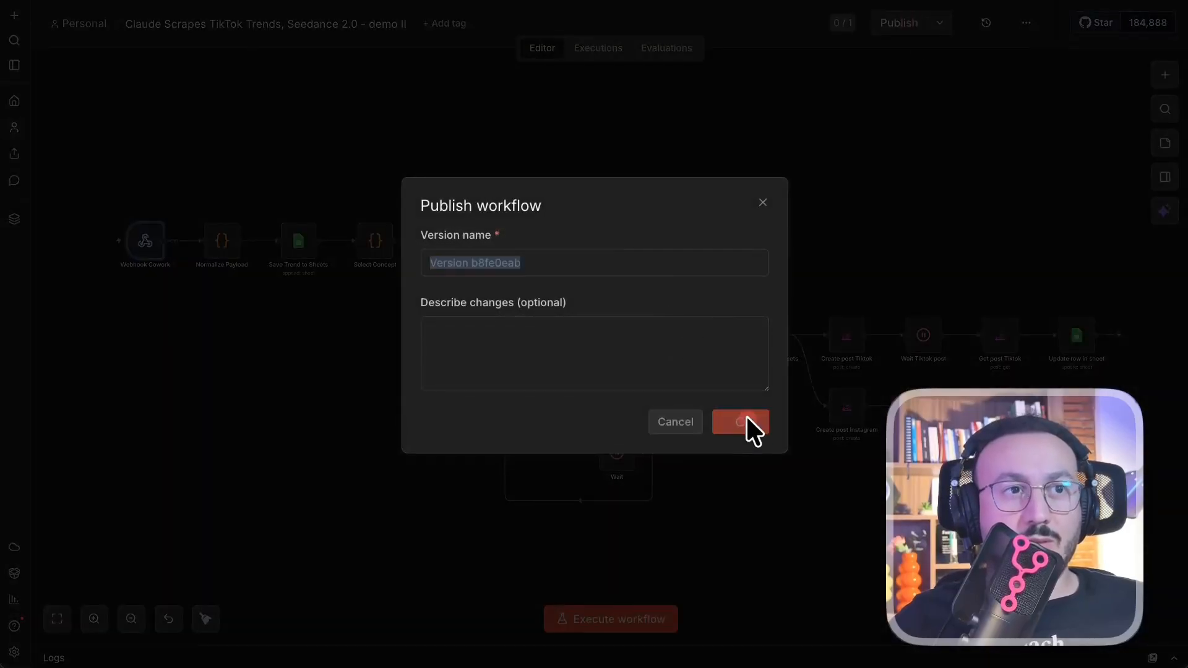
pyautogui.click(722, 371)
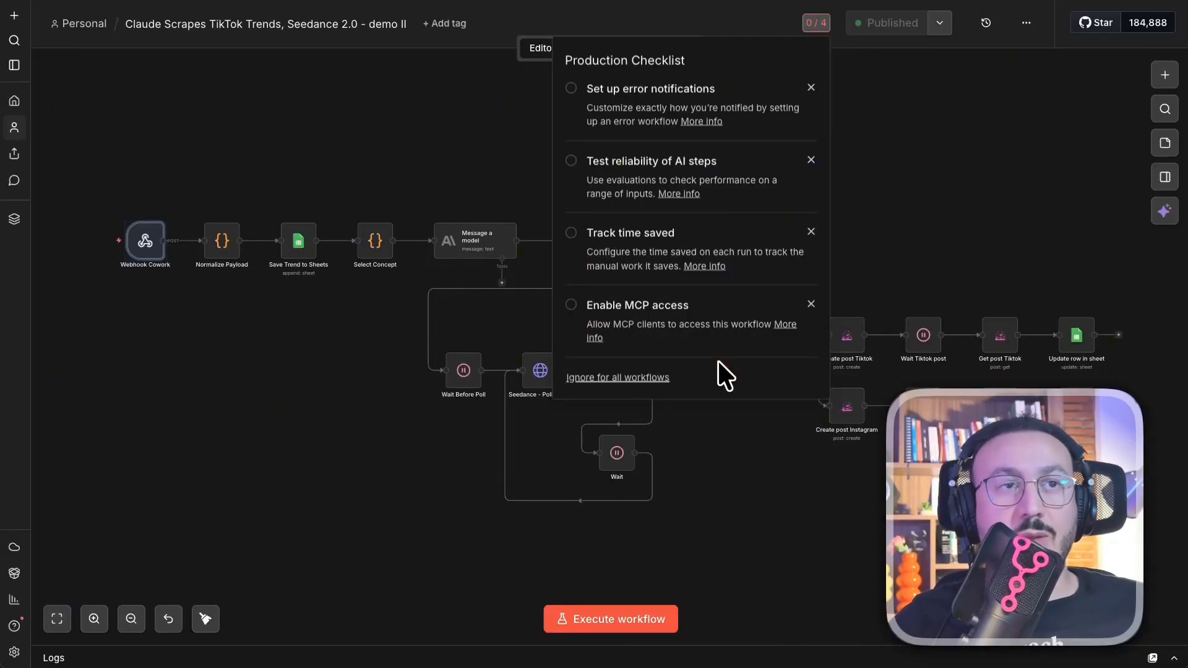
pyautogui.click(982, 112)
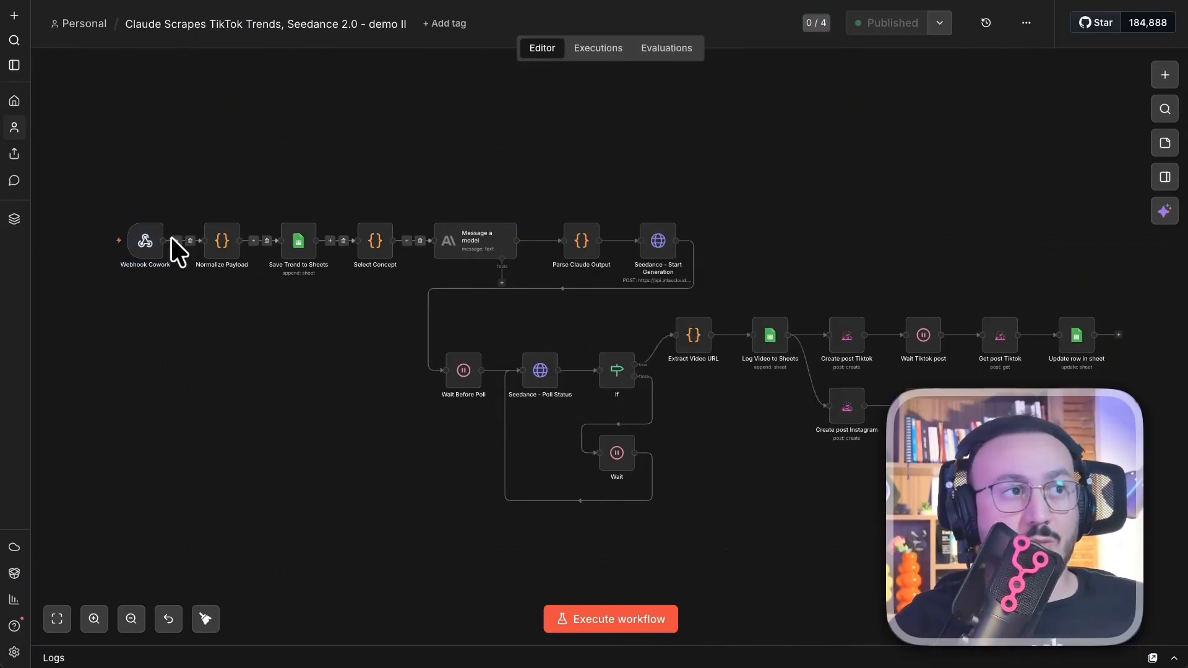
pyautogui.rightClick(143, 241)
# - Copy Webhook Cowork's production URL from its Production URL tab and close the node
pyautogui.click(174, 264)
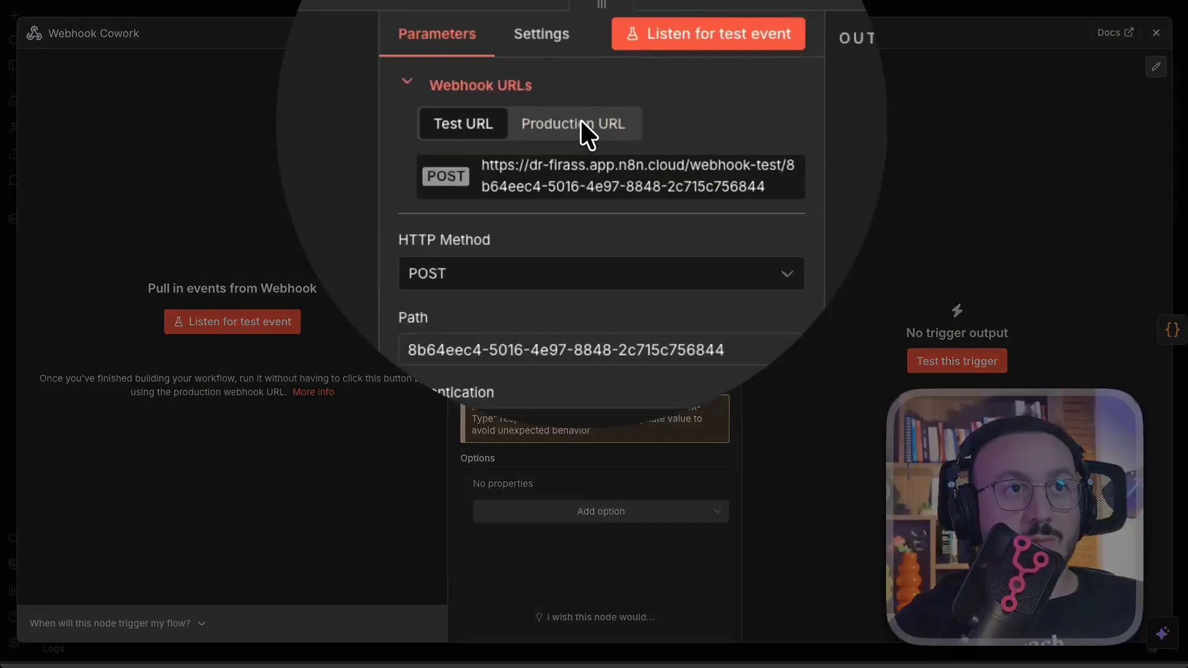
pyautogui.click(574, 123)
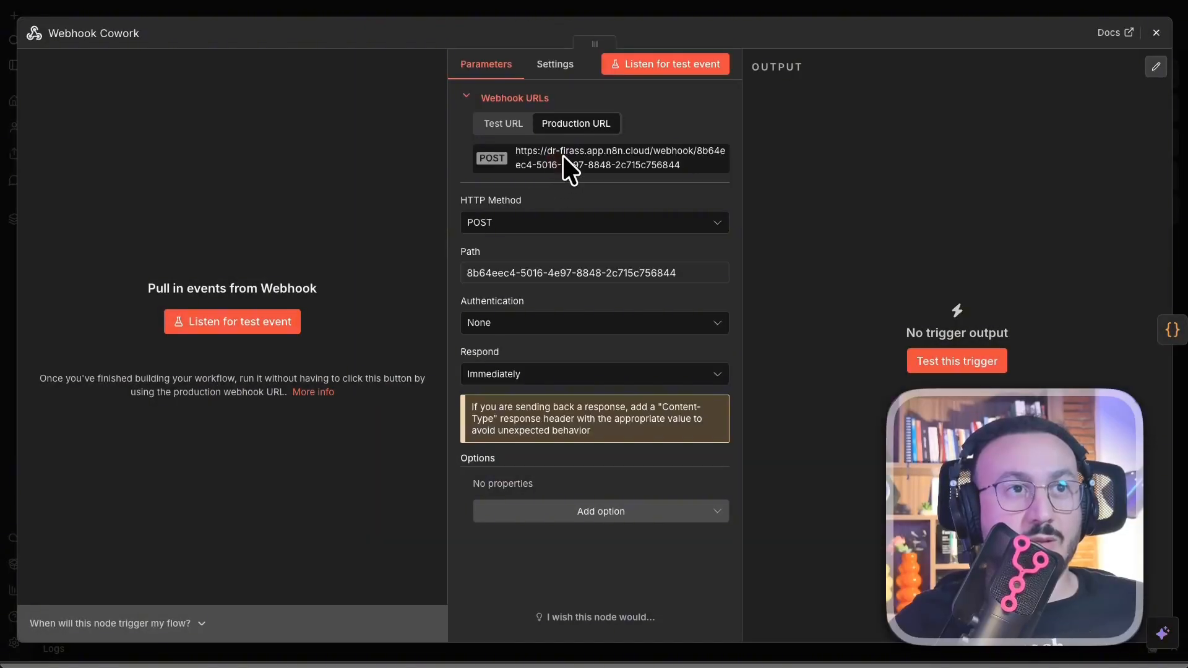
pyautogui.click(562, 159)
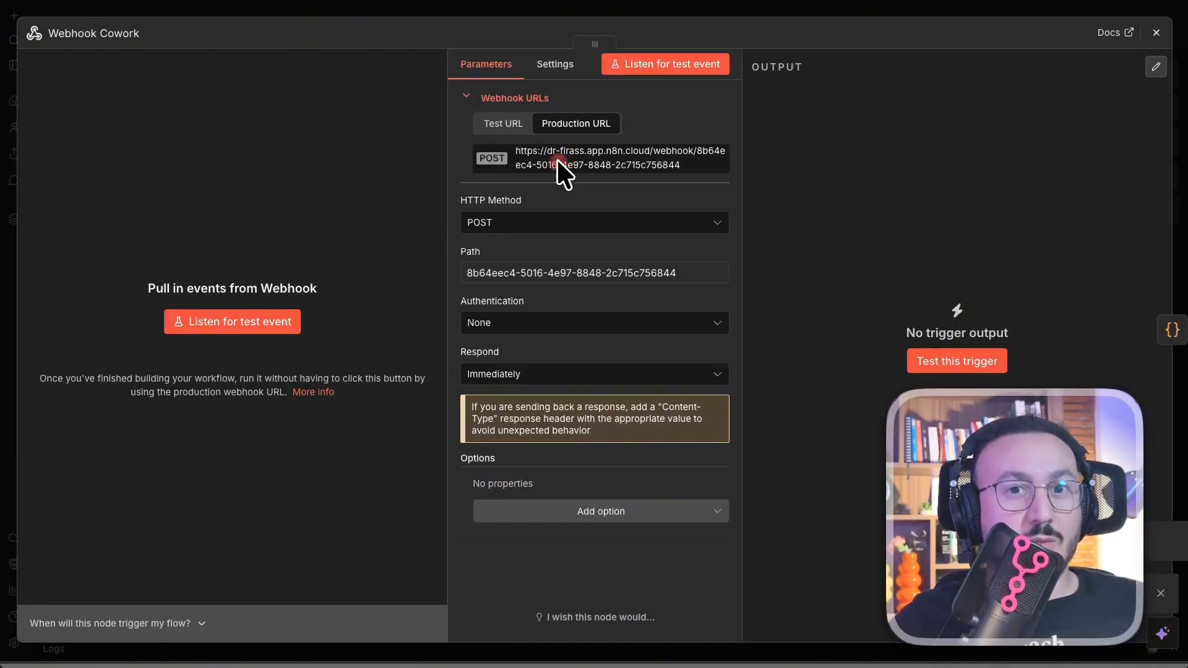
pyautogui.click(558, 159)
pyautogui.click(742, 9)
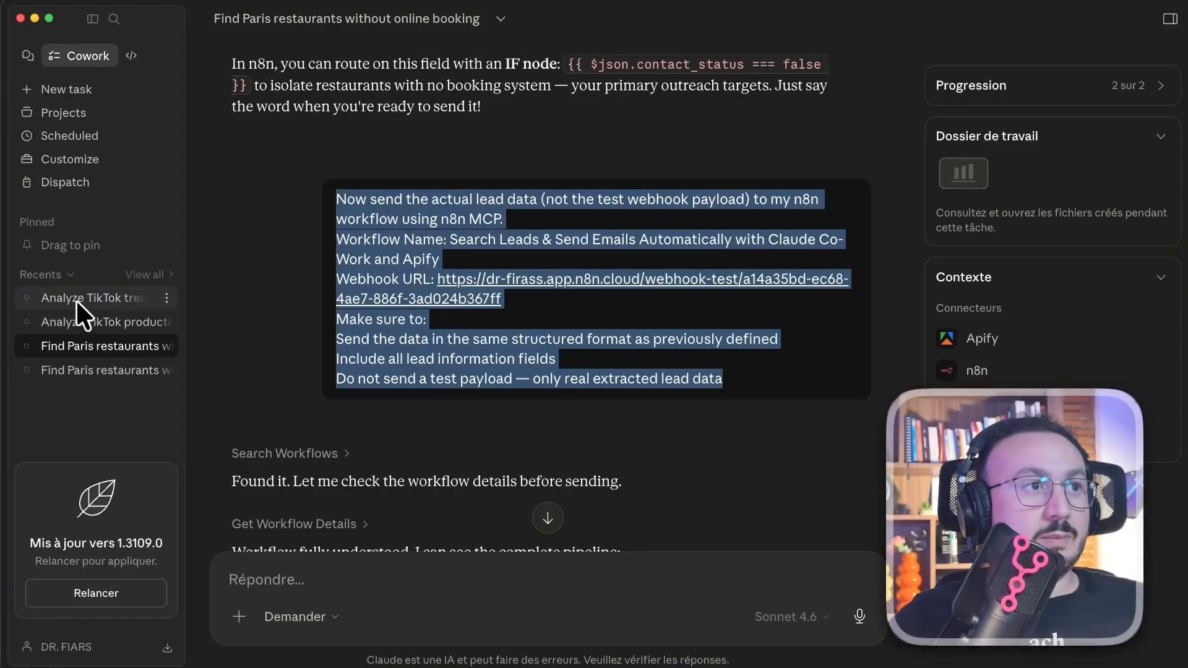
# - Open the Trend Analyzer Productivité project and paste the n8n prompt with the production webhook URL
pyautogui.click(77, 114)
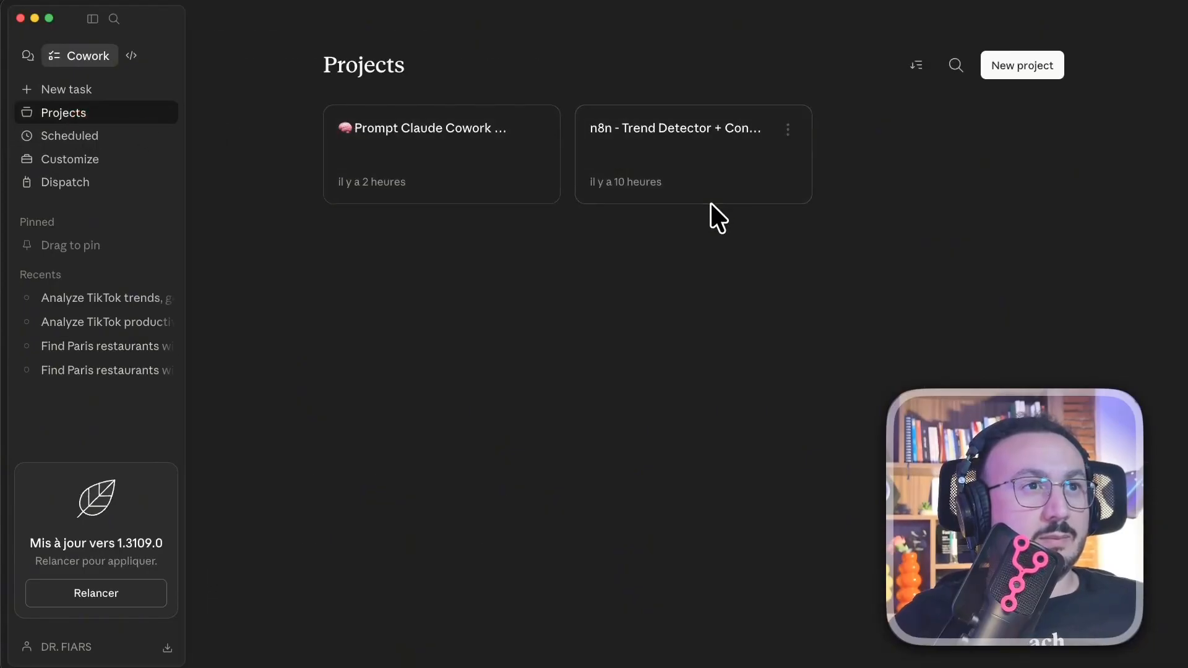
pyautogui.click(461, 186)
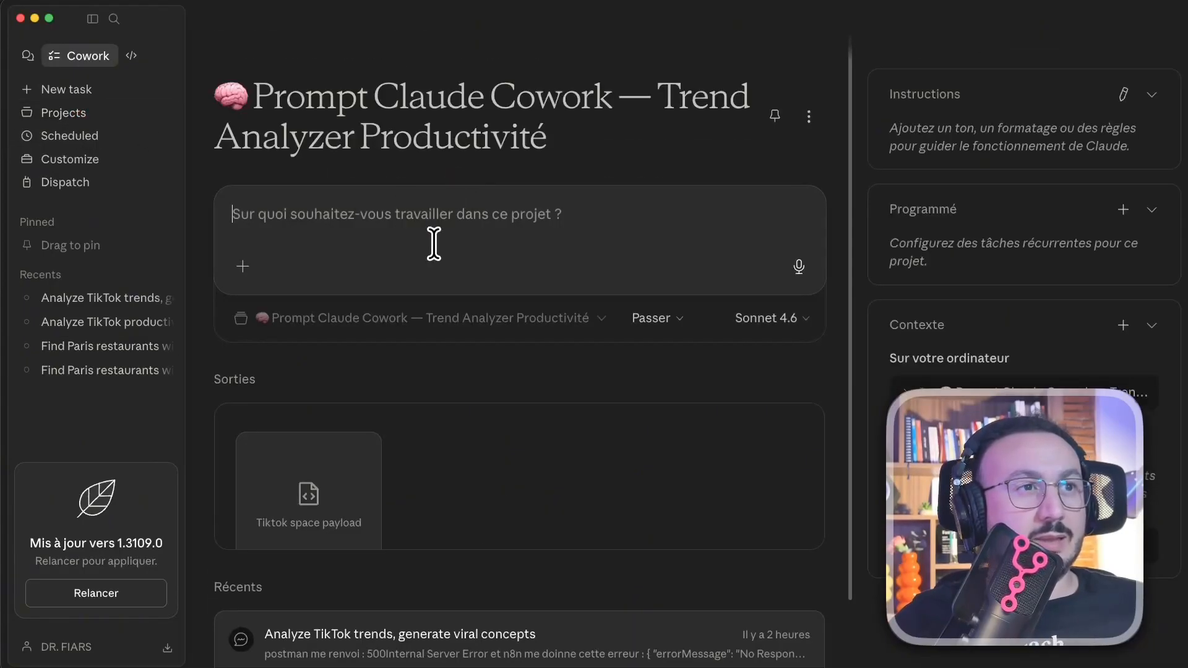
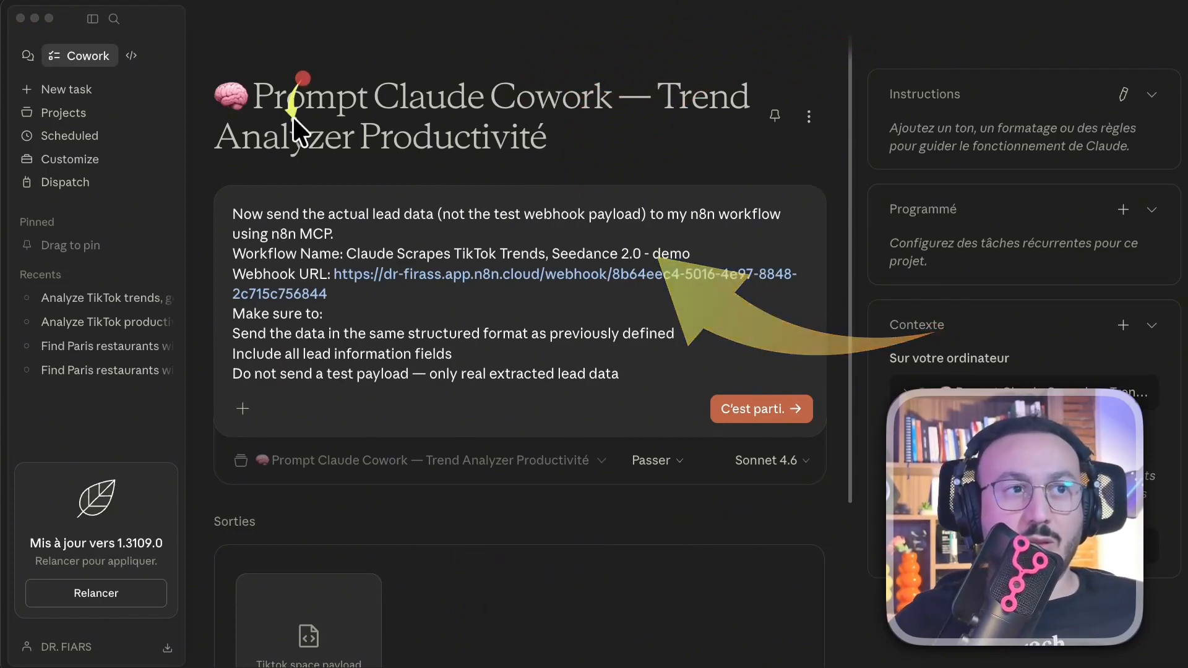
pyautogui.click(498, 323)
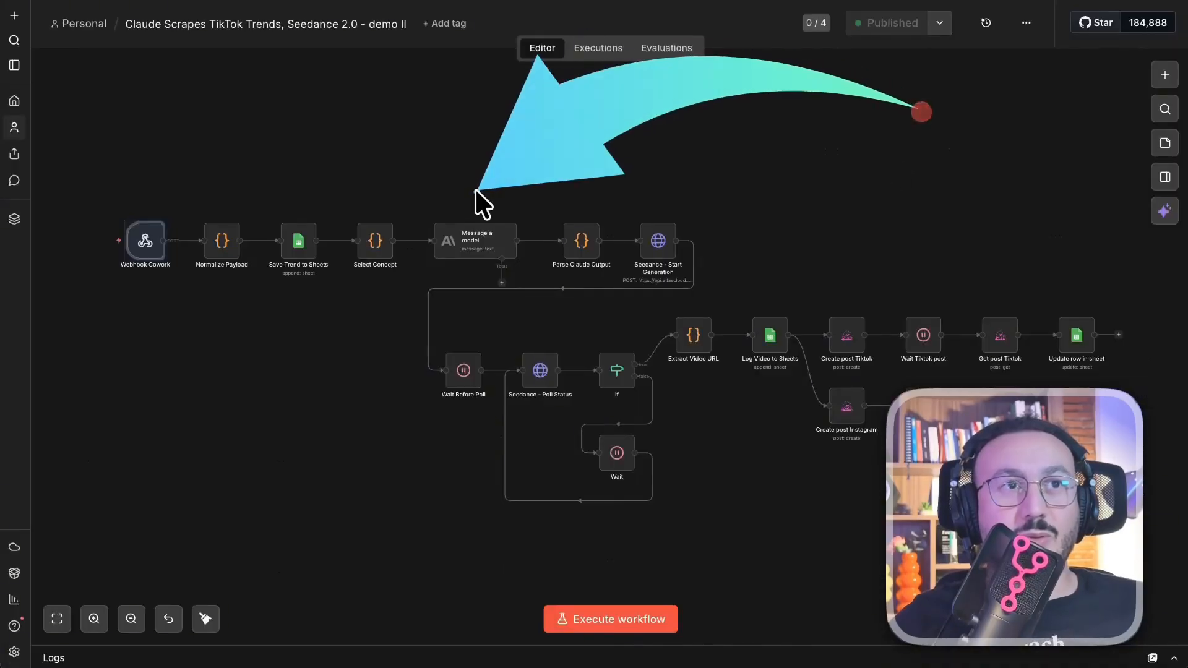
pyautogui.click(593, 47)
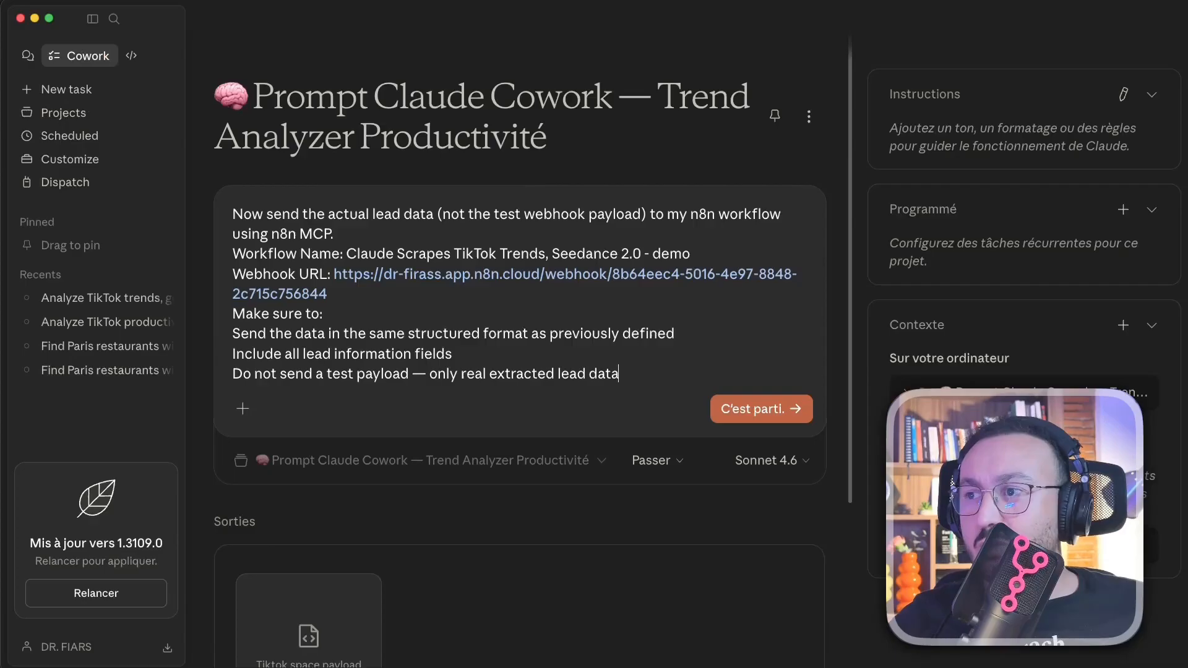
pyautogui.click(241, 214)
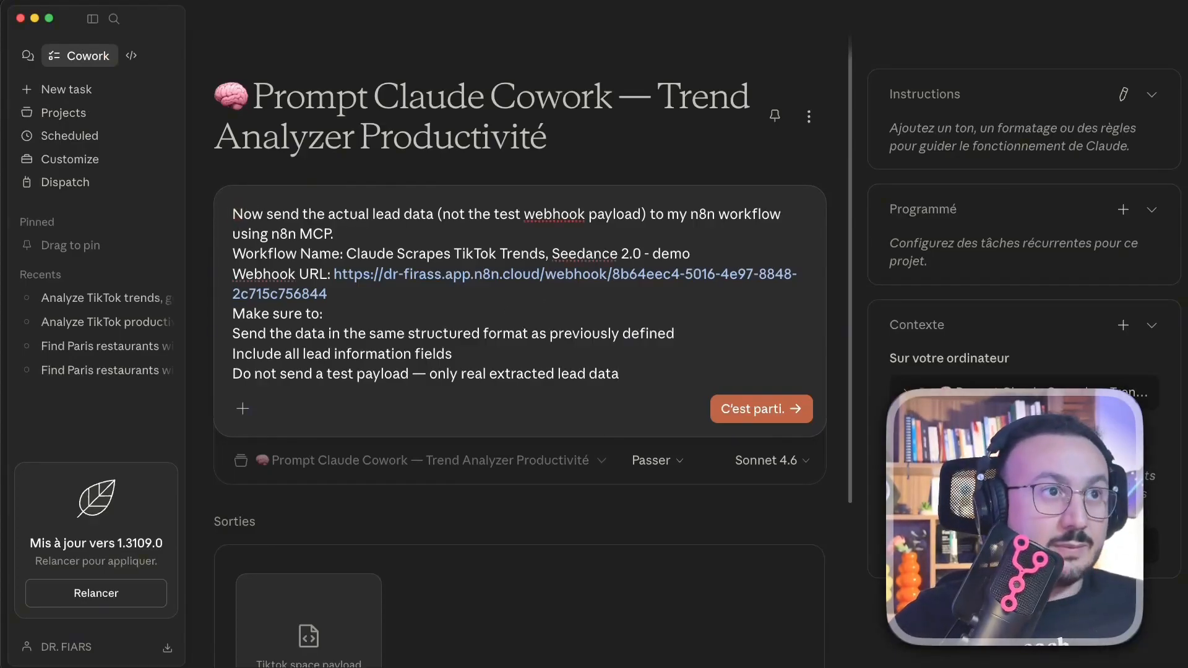
# - Prepend the 'Every day at 09:00 AM…' sentence to the prompt and delete the leading 'Now'
pyautogui.hotkey('shift', 'Return')
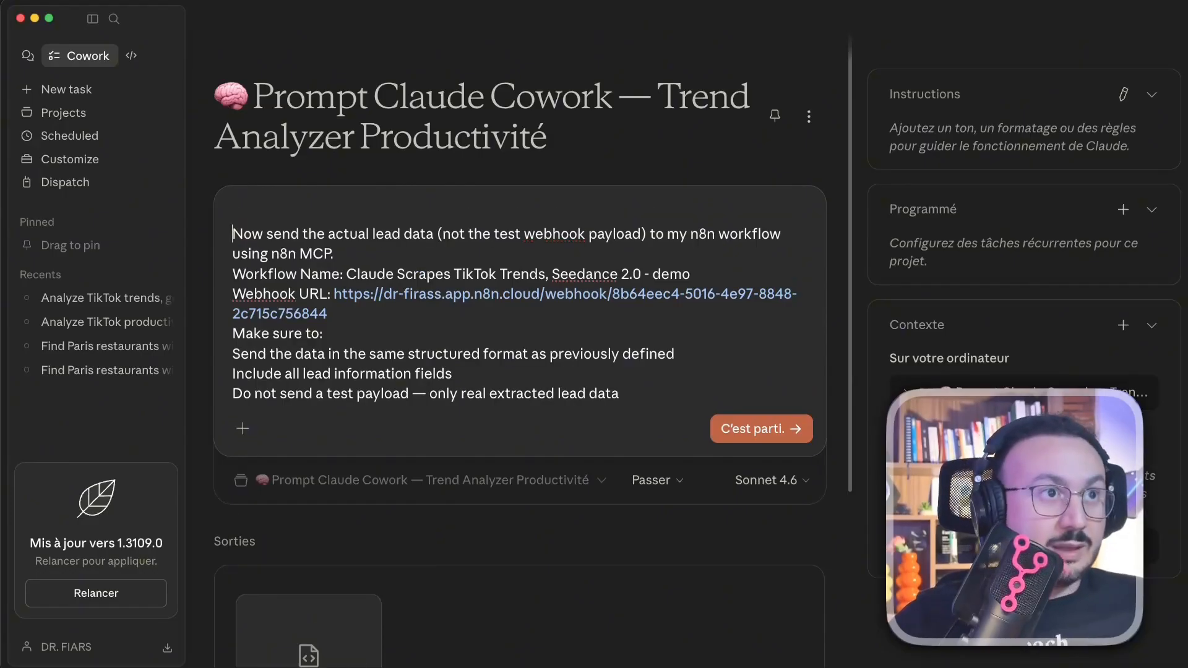
pyautogui.write('Every day at 09:00 AM, create new concept with new analyse, then trigger the specified n8n workflow using the collected data.')
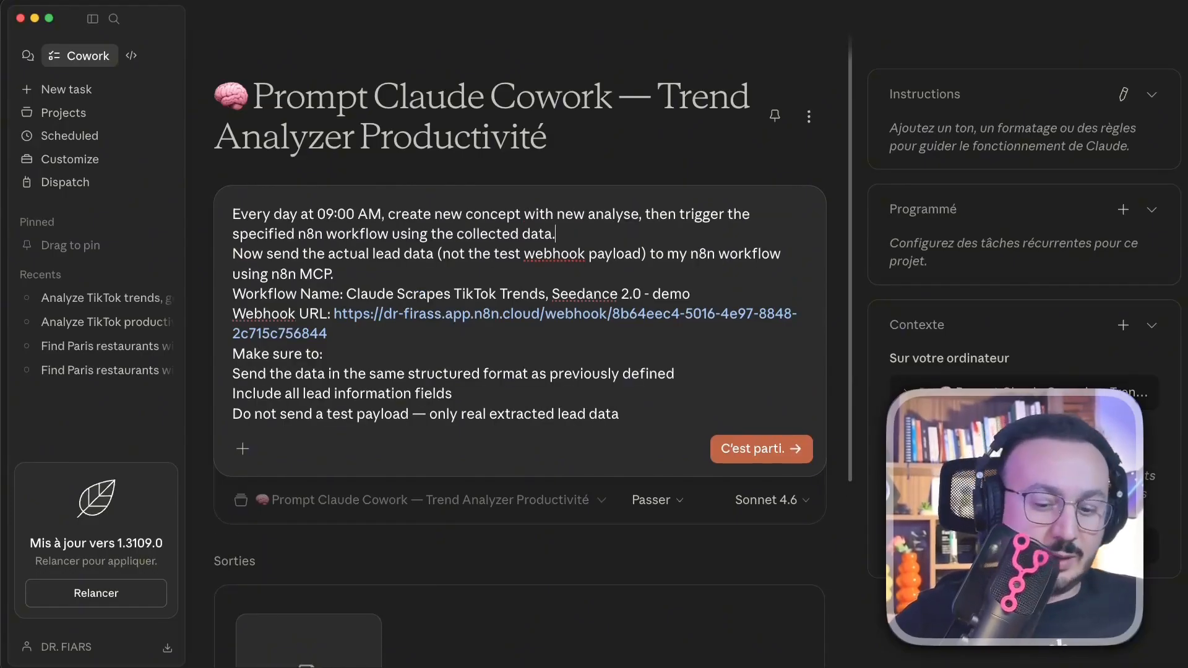
pyautogui.hotkey('shift', 'Return')
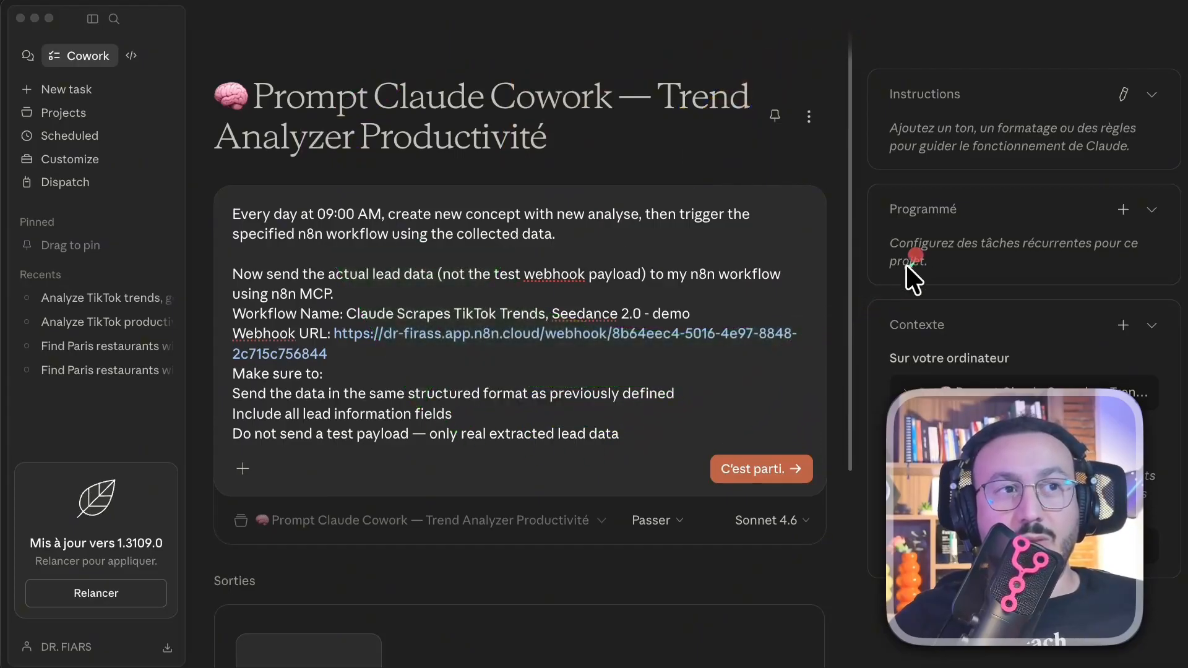
pyautogui.click(249, 256)
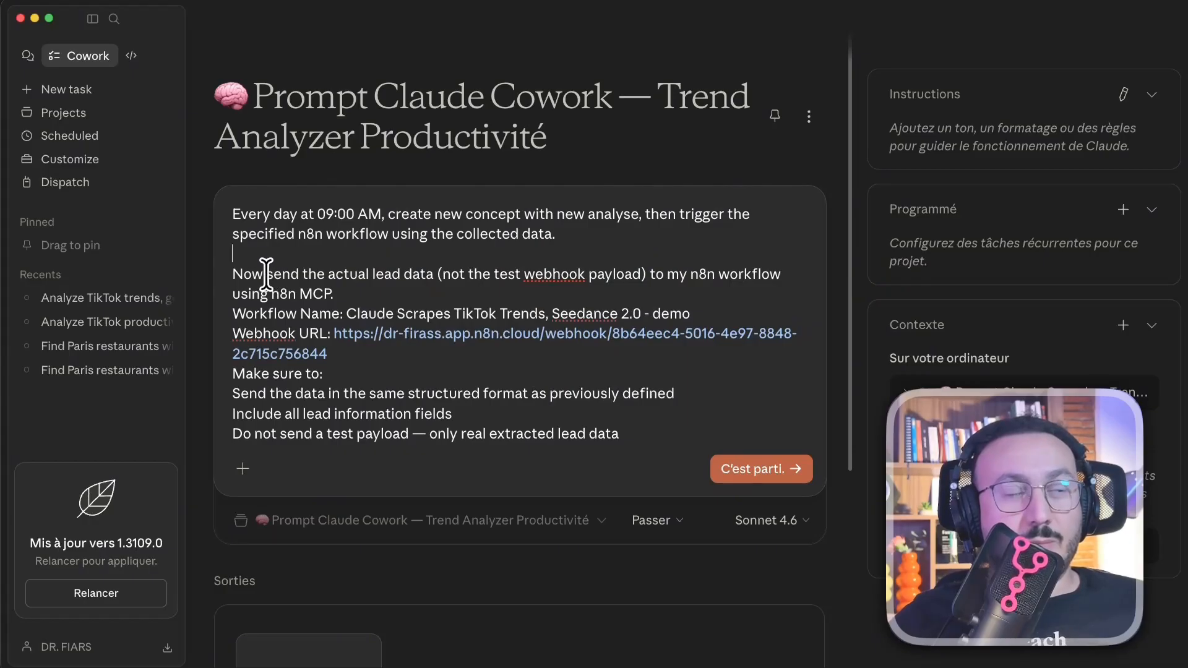
pyautogui.press('BackSpace')
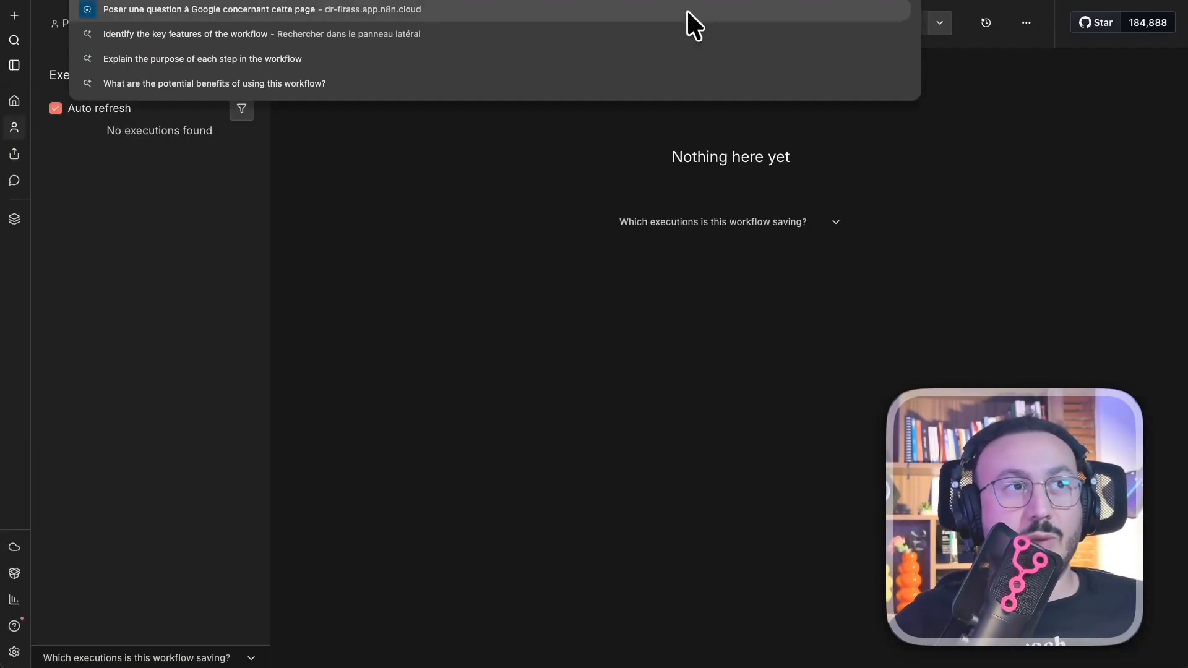
# - Copy the full n8n workflow name from the workflow editor
pyautogui.press('Escape')
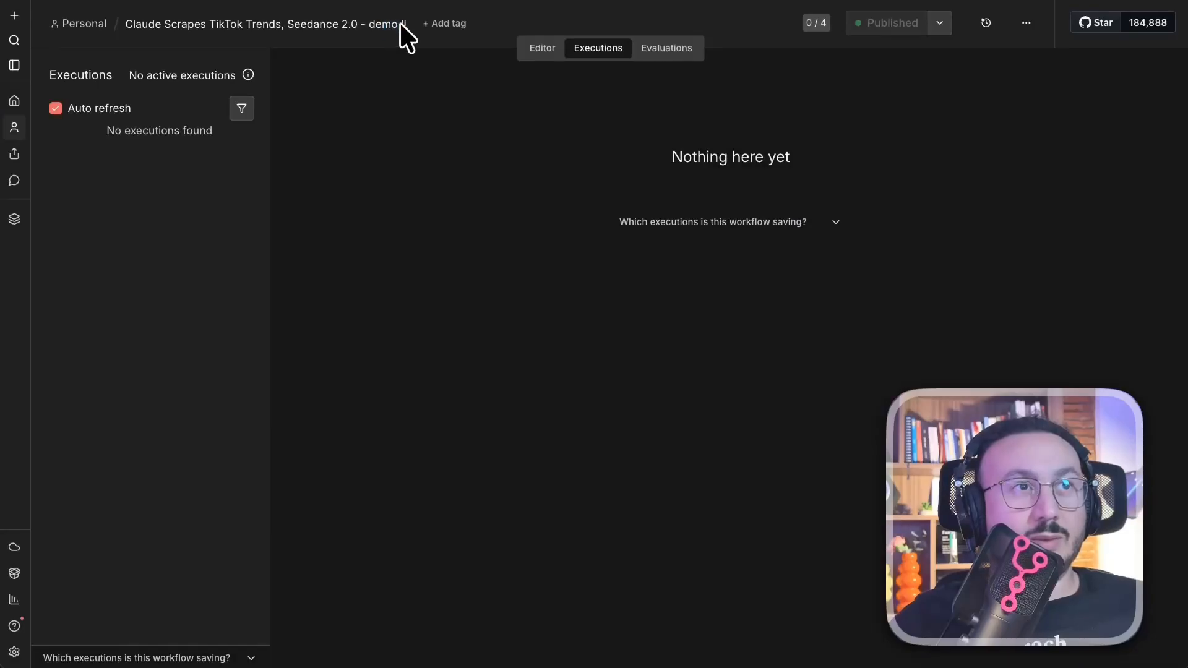
pyautogui.click(400, 22)
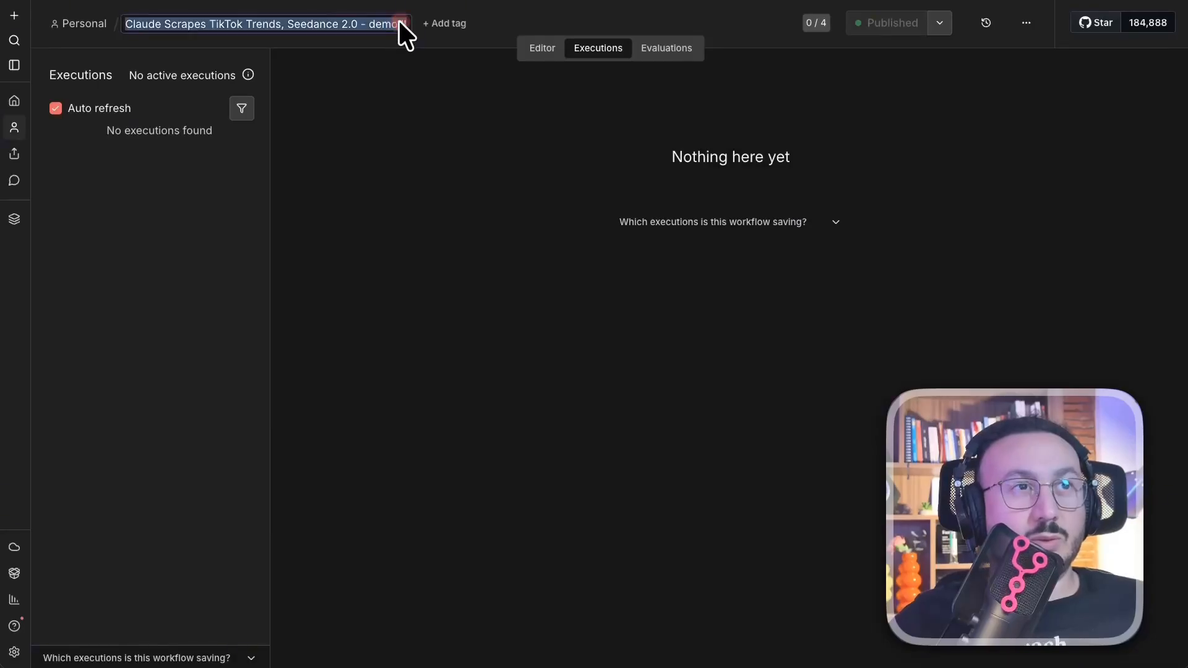
pyautogui.press('super+c')
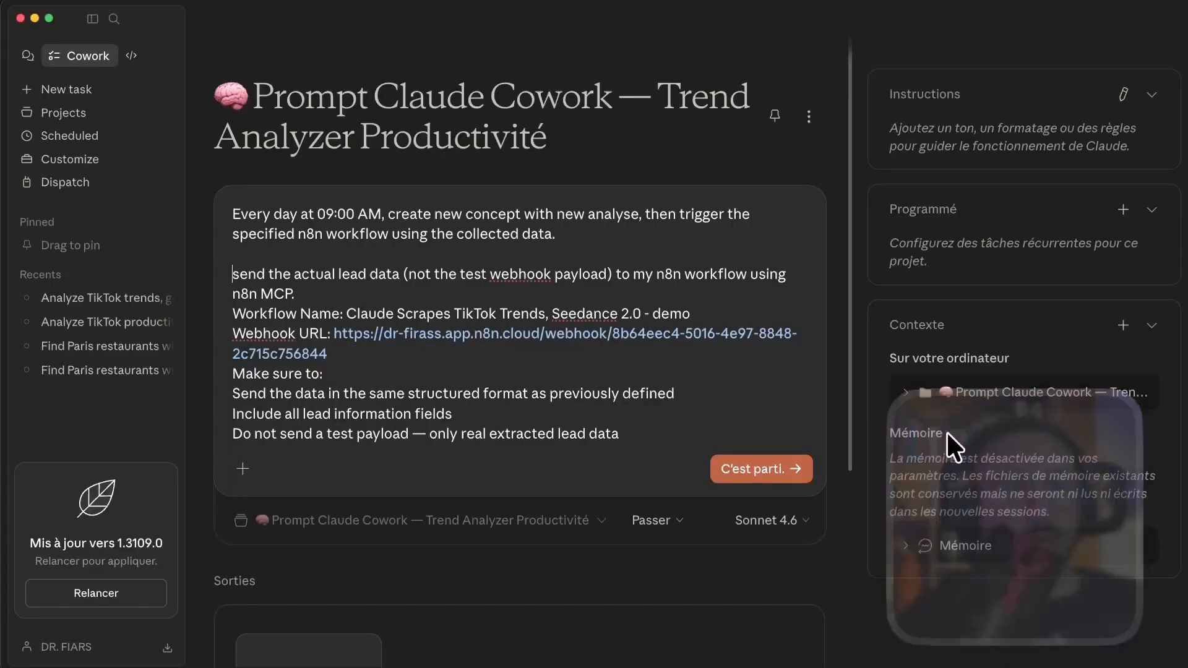
# - Replace the prompt's workflow name with 'Claude Scrapes TikTok Trends, Seedance 2.0 - demo II' and send it
pyautogui.moveTo(703, 307); pyautogui.dragTo(326, 307)
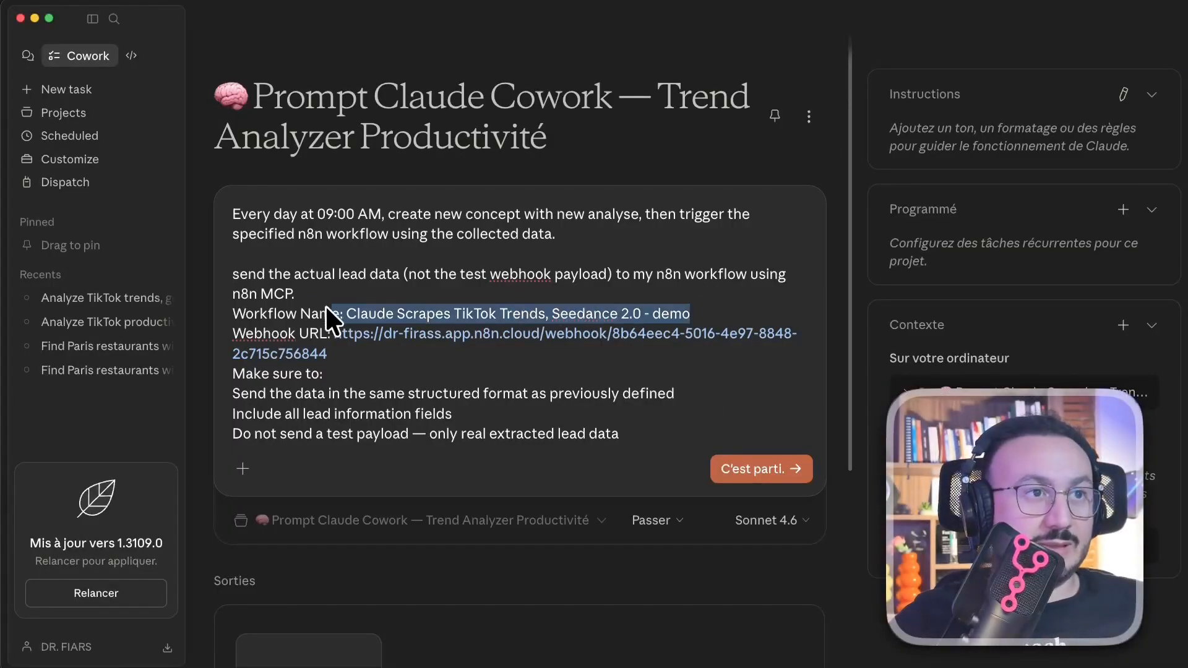
pyautogui.press('super+v')
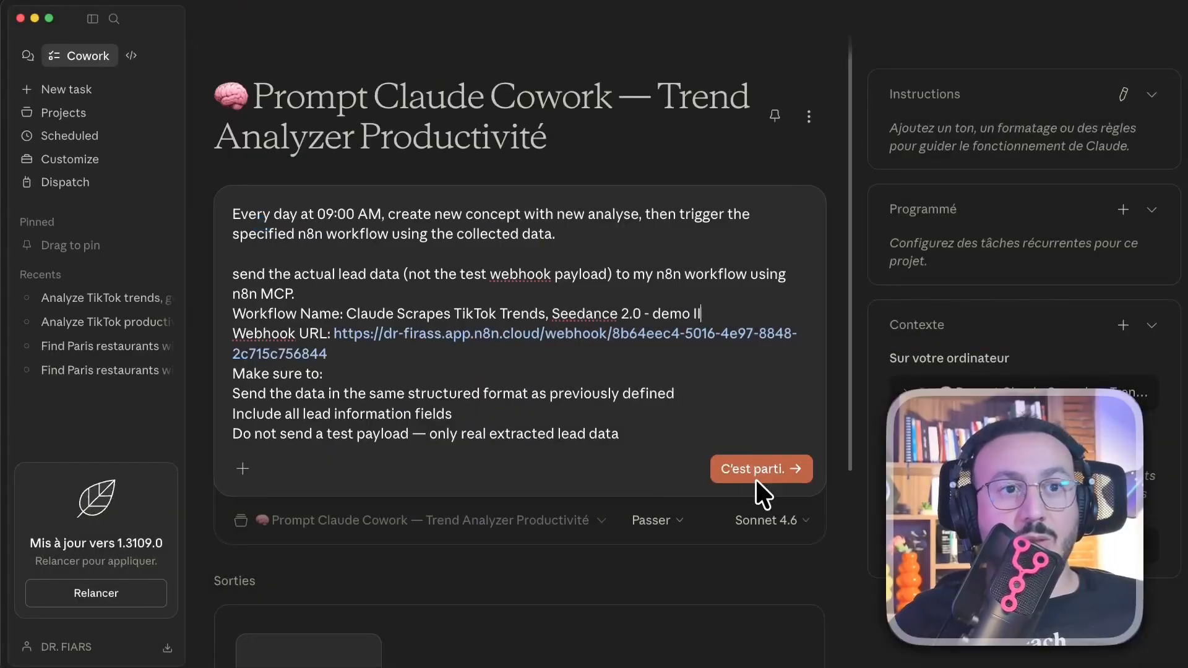
pyautogui.click(756, 463)
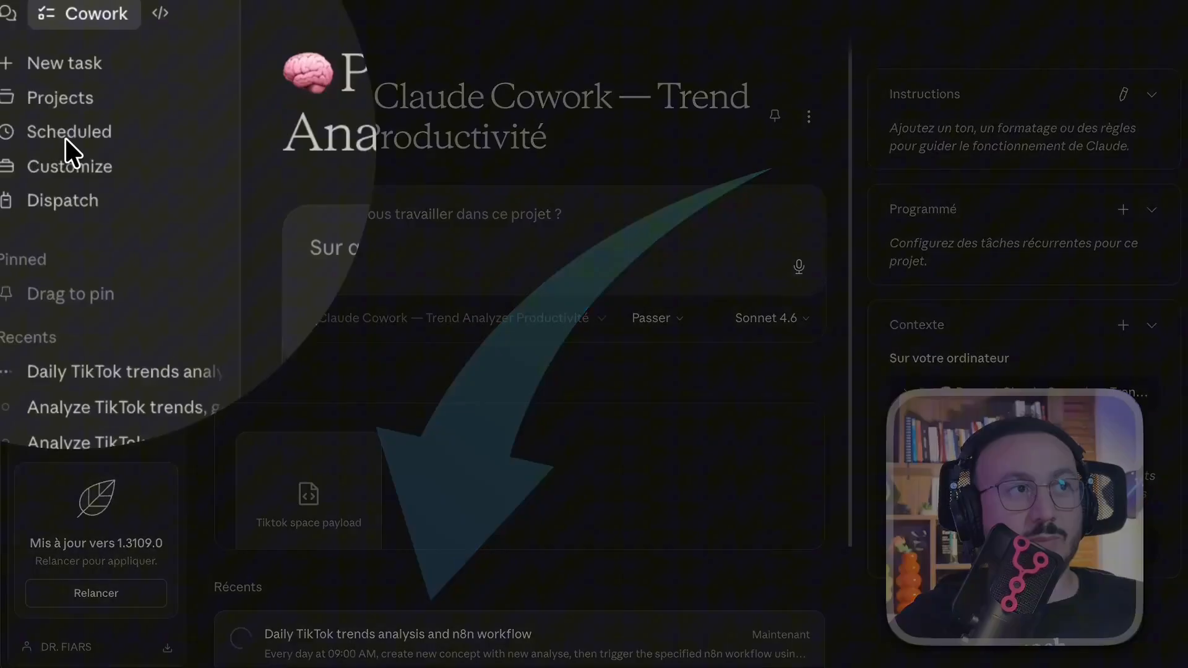
# - Open the 'Tiktok trend analyzer daily' scheduled task and check its Webhook Details and daily repetition
pyautogui.click(65, 136)
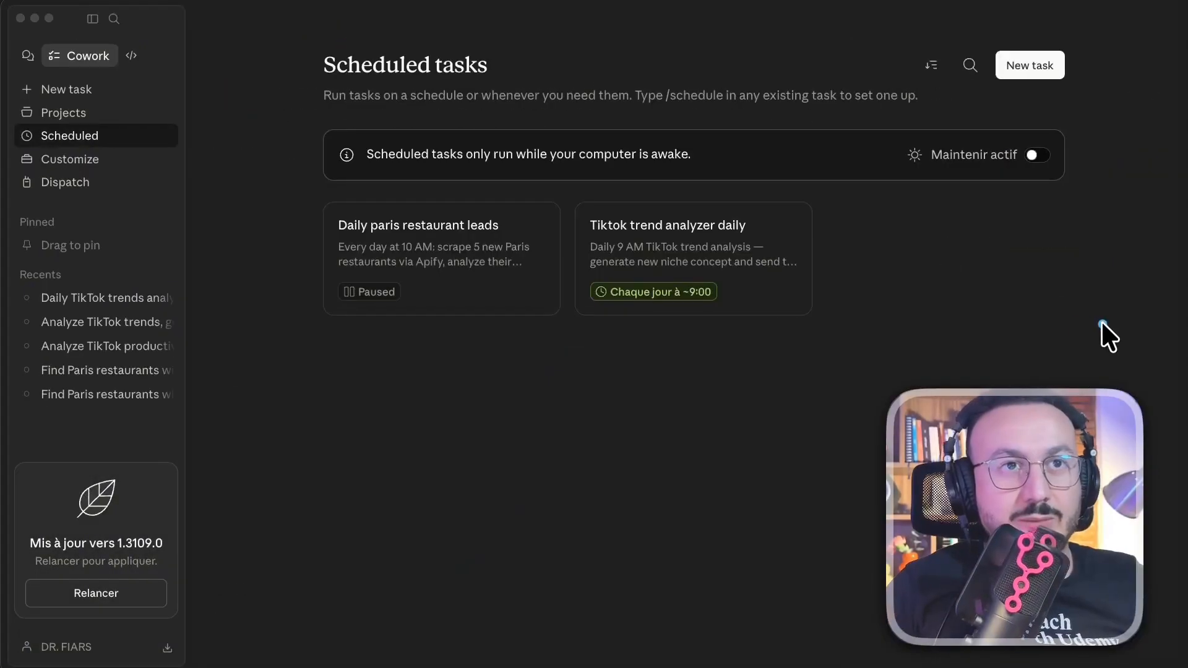
pyautogui.moveTo(1101, 322); pyautogui.dragTo(734, 273)
pyautogui.click(680, 231)
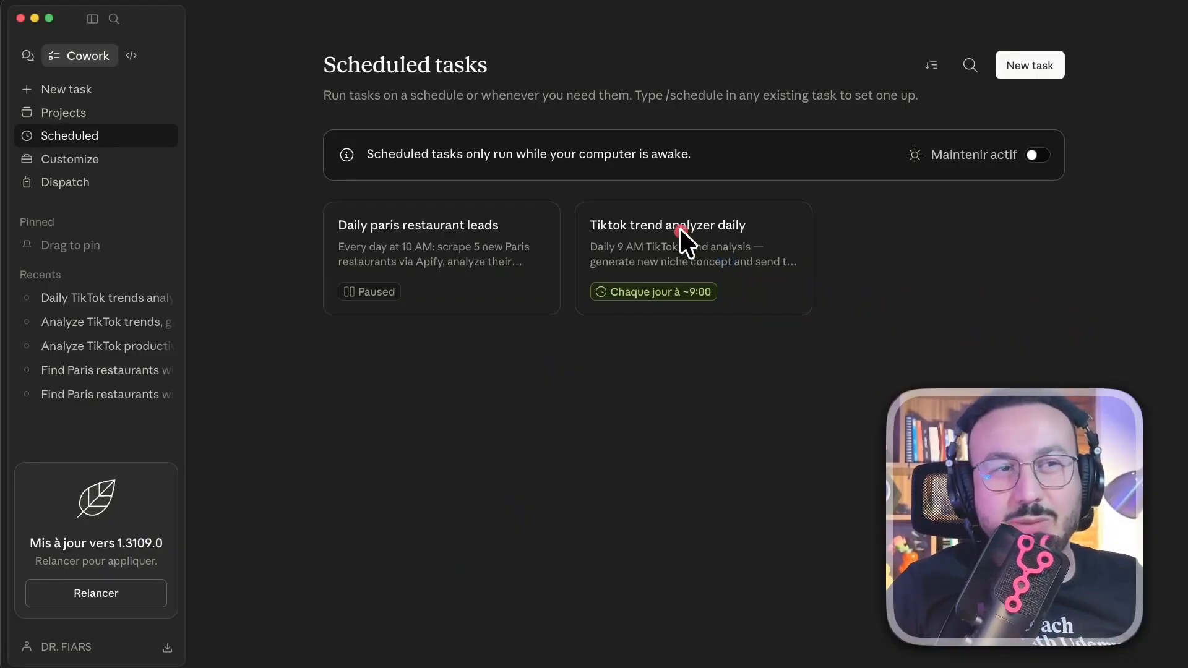
pyautogui.click(667, 247)
pyautogui.scroll(-1, 1024, 433)
pyautogui.scroll(-20, 1017, 420)
pyautogui.scroll(-20, 1029, 420)
pyautogui.scroll(-15, 1038, 421)
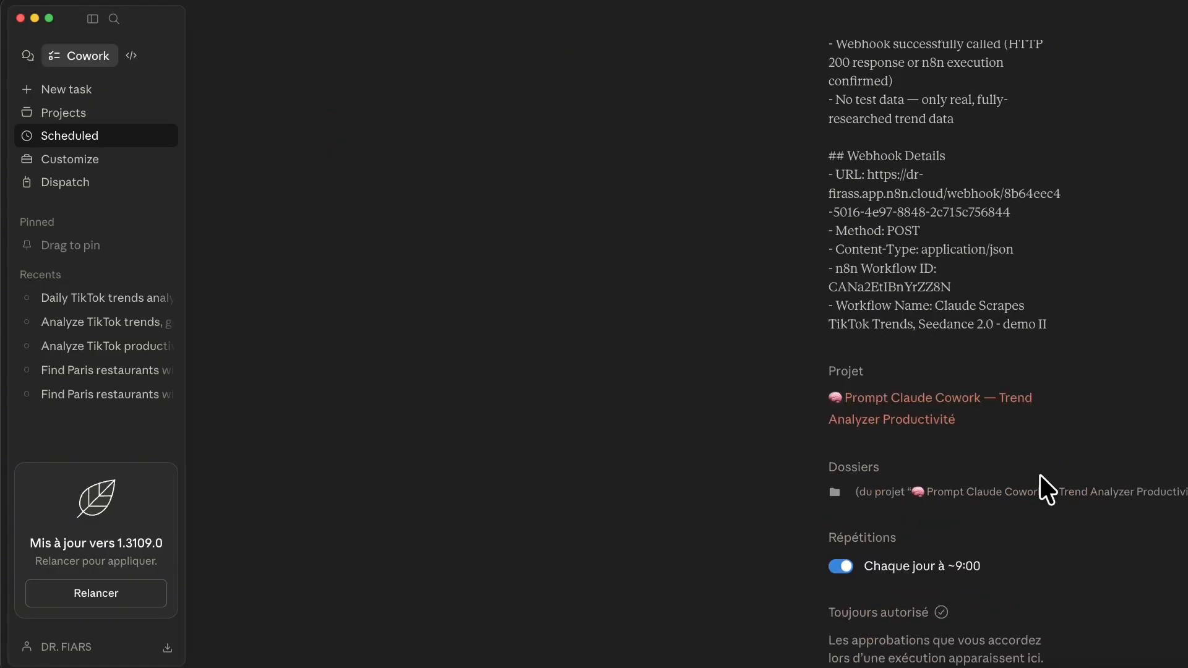